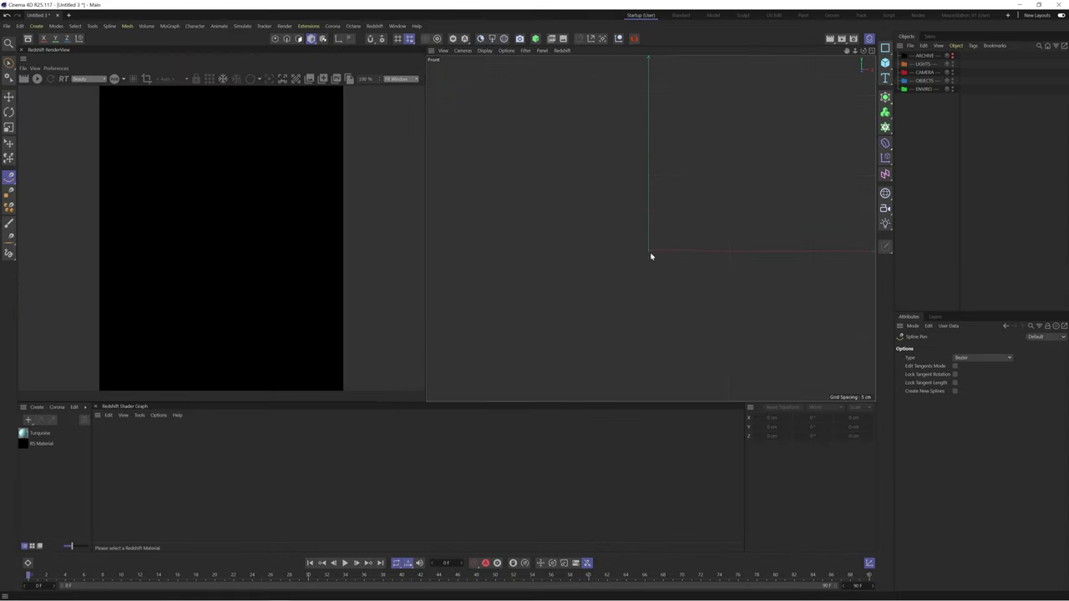
# Start a spline at the origin in the Front view, setting its first point to X 0 and Y 0 cm
pyautogui.click(649, 253)
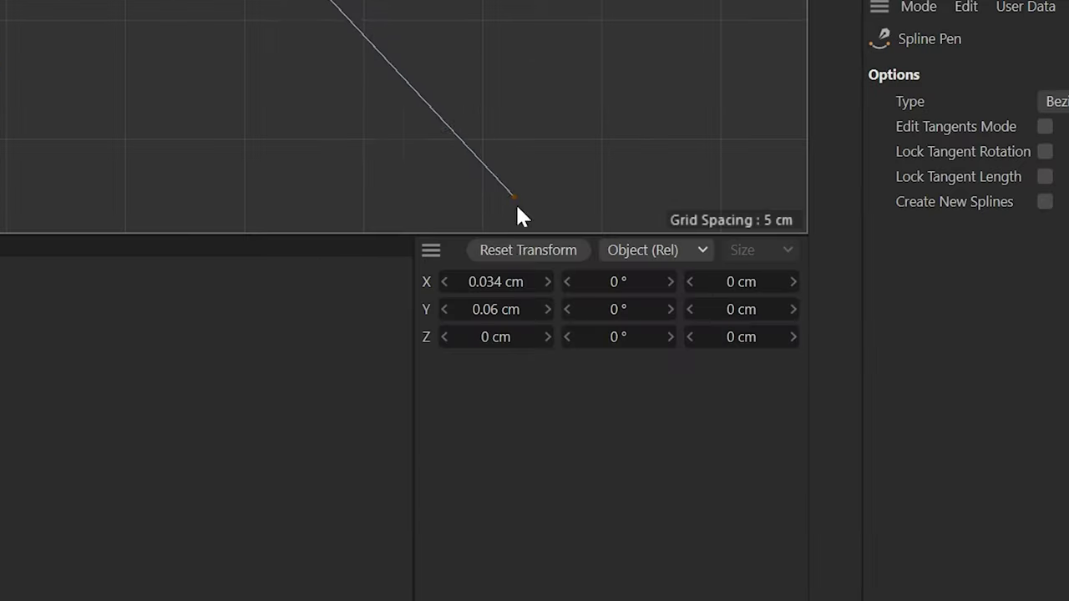
pyautogui.write('0')
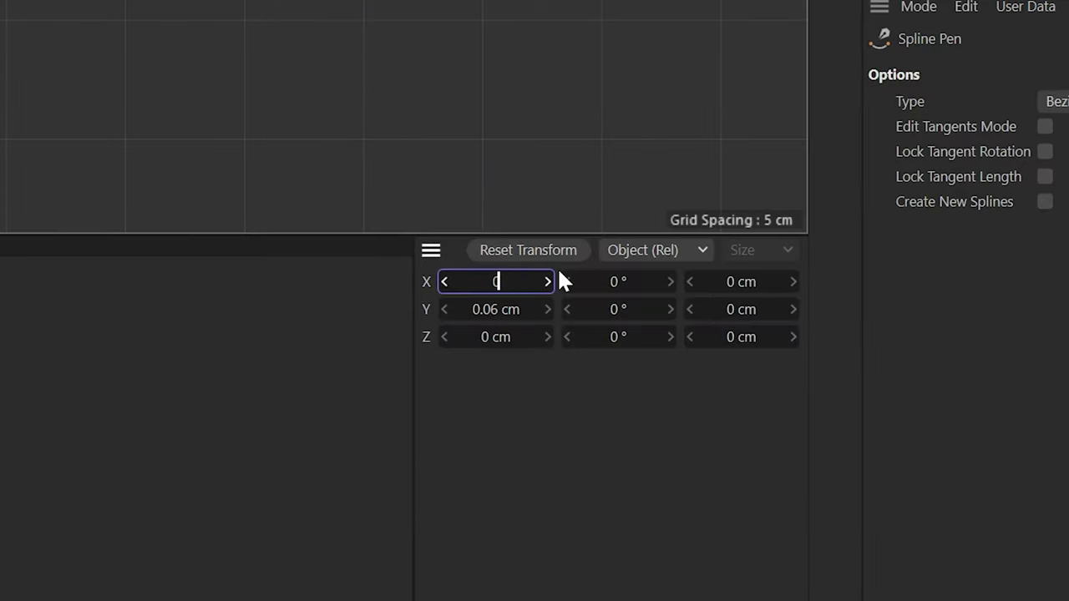
pyautogui.press('Tab')
pyautogui.write('0')
pyautogui.press('Return')
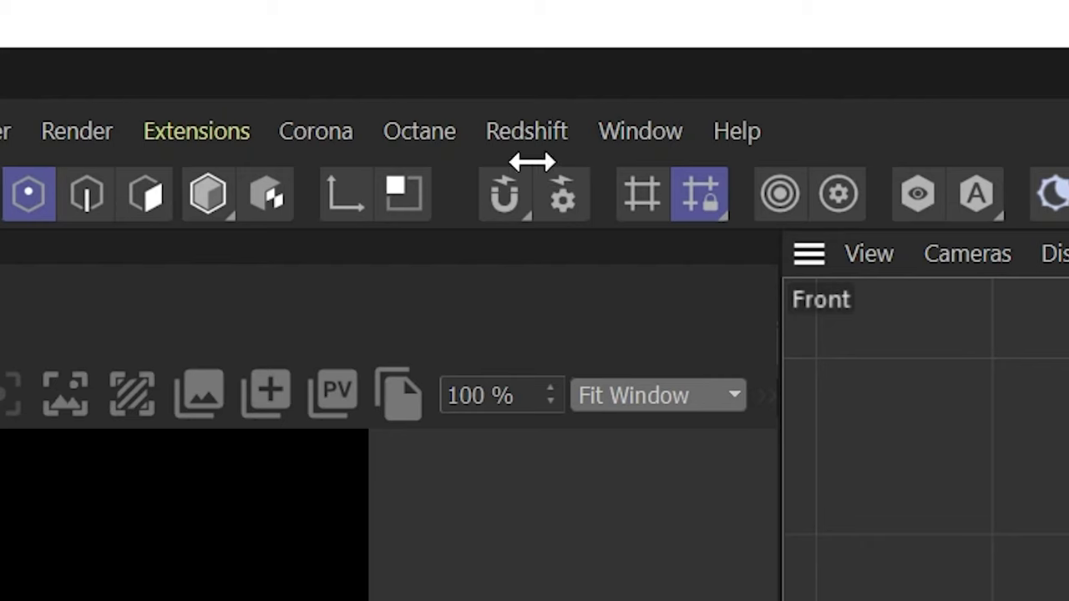
# Turn on grid snapping for the spline points
pyautogui.click(372, 37)
pyautogui.click(382, 39)
pyautogui.click(323, 182)
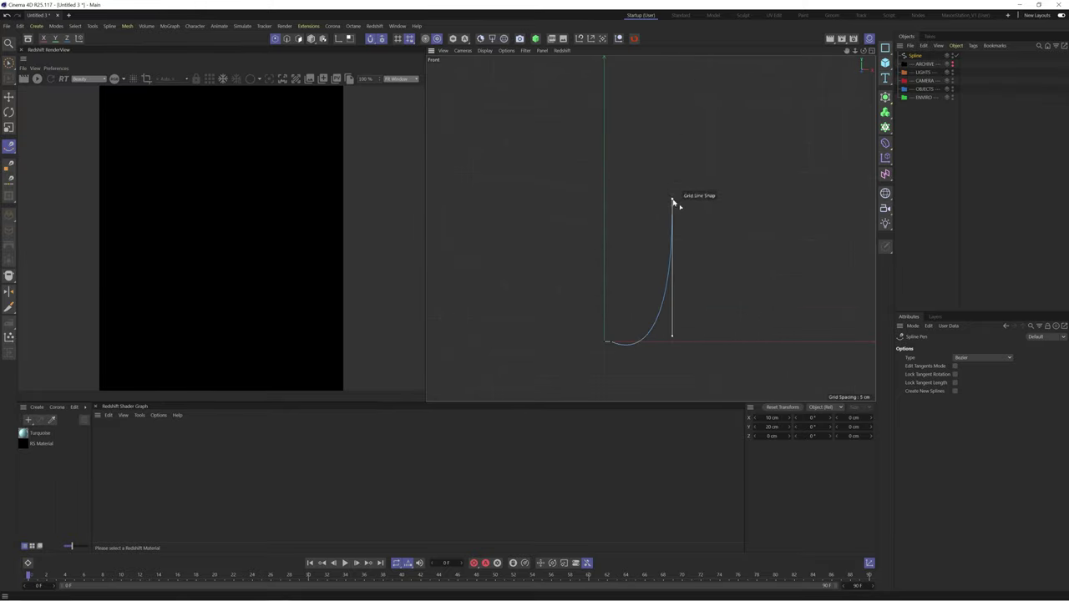
# Adjust the tangent of the profile's rim point to shape the outer cup curve
pyautogui.scroll(5, 673, 203)
pyautogui.press('e')
pyautogui.moveTo(660, 125); pyautogui.dragTo(662, 153)
# Close the inner wall with a bottom point at X 1 cm, Y 0.5 cm and adjust its tangents to follow the outer curve
pyautogui.click(9, 146)
pyautogui.moveTo(551, 365); pyautogui.dragTo(426, 367)
pyautogui.scroll(10, 551, 365)
pyautogui.press('e')
pyautogui.moveTo(466, 261); pyautogui.dragTo(576, 261)
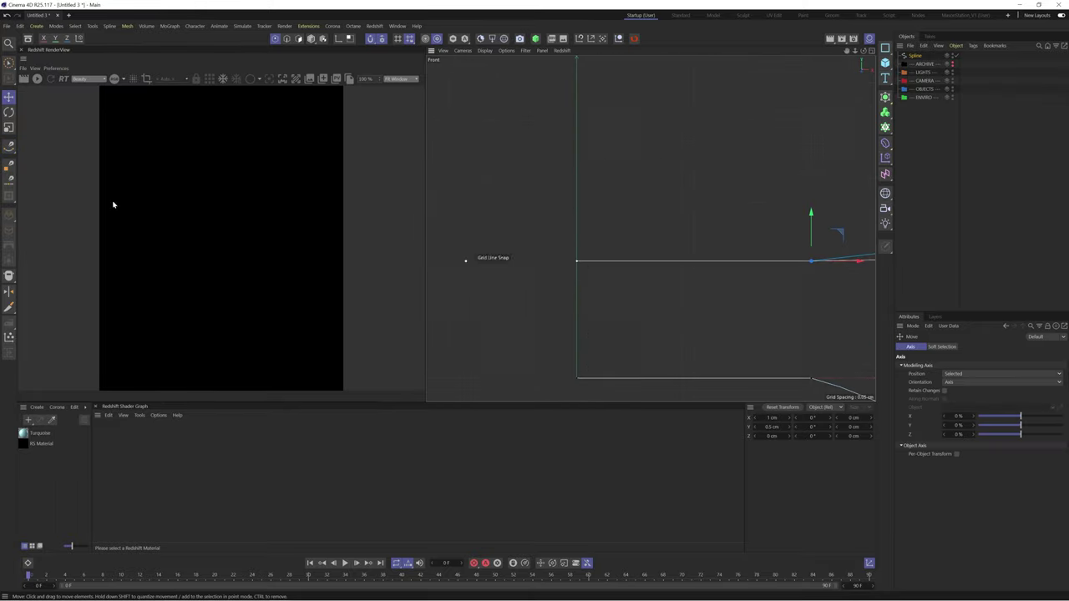
pyautogui.scroll(-6, 511, 208)
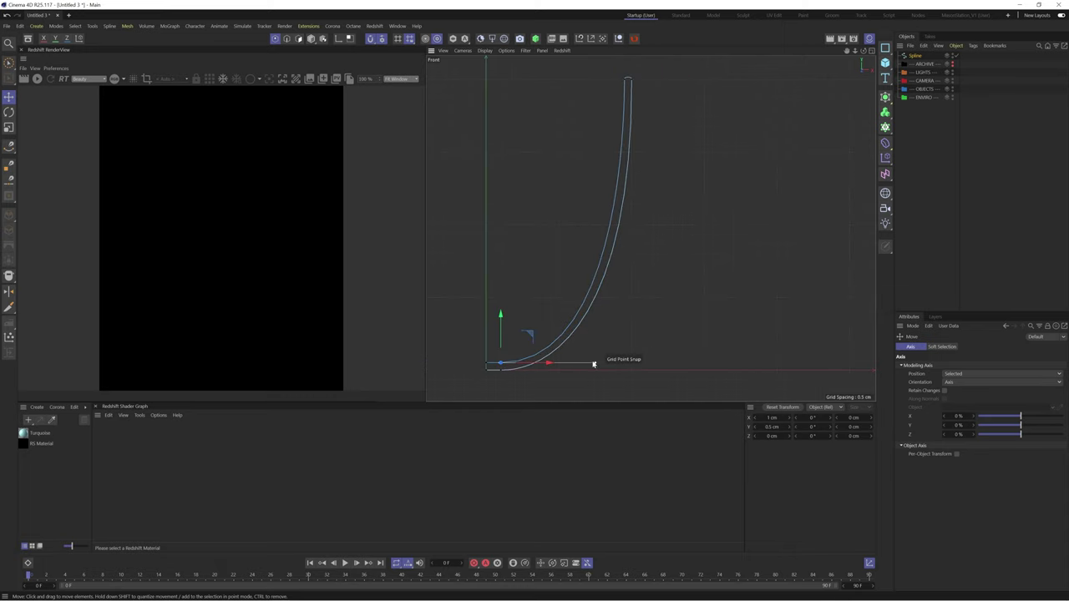
pyautogui.keyDown('alt'); pyautogui.moveTo(697, 310); pyautogui.dragTo(763, 312, button='middle'); pyautogui.keyUp('alt')
# Revolve the profile spline with a Lathe and smooth it with a Subdivision Surface
pyautogui.click(910, 98)
pyautogui.click(914, 56)
pyautogui.press('F1')
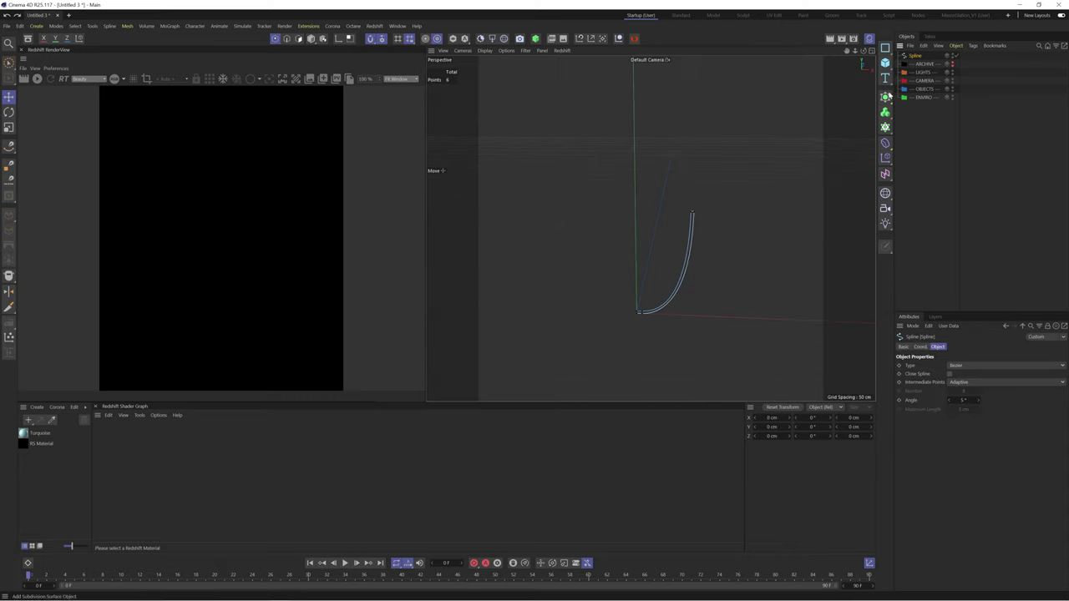
pyautogui.click(886, 97)
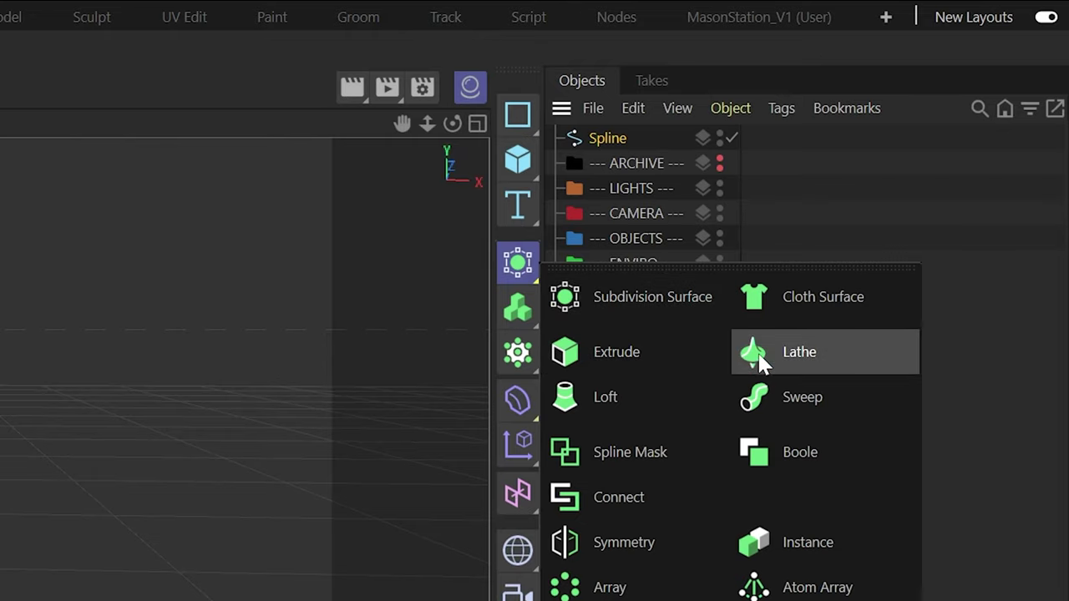
pyautogui.click(760, 358)
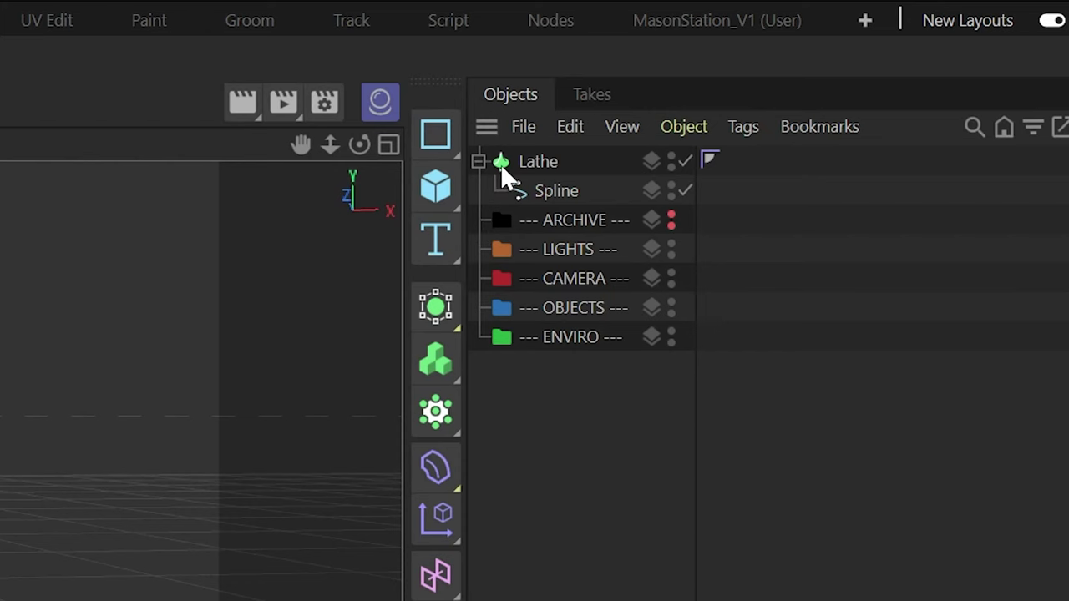
pyautogui.click(525, 159)
pyautogui.click(440, 314)
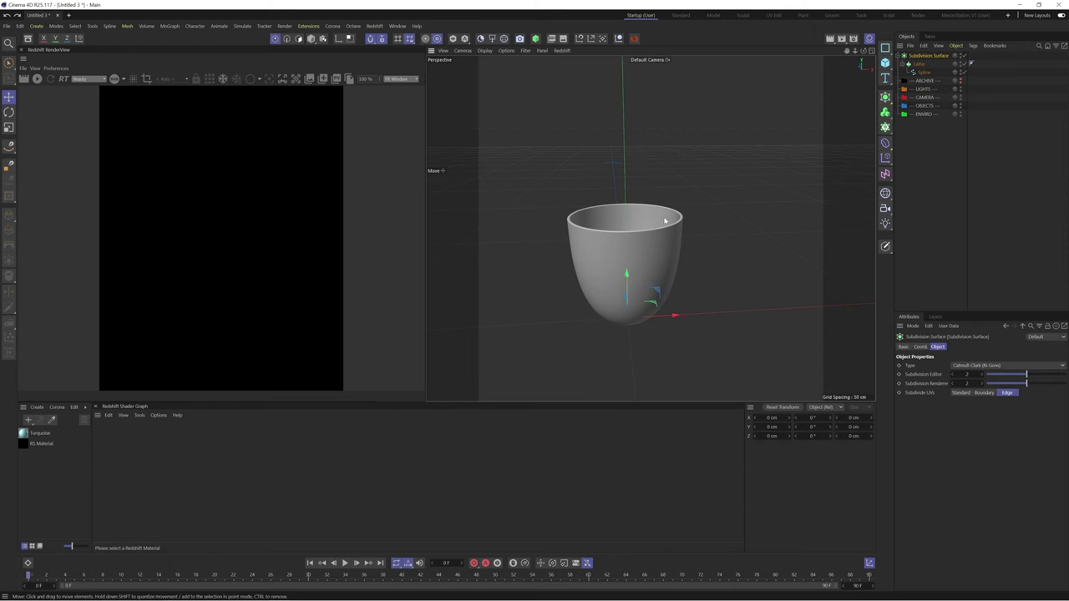
# Move the profile's rim points outward and down, adjust their tangents into a wide bowl, and view the model in perspective
pyautogui.scroll(5, 642, 224)
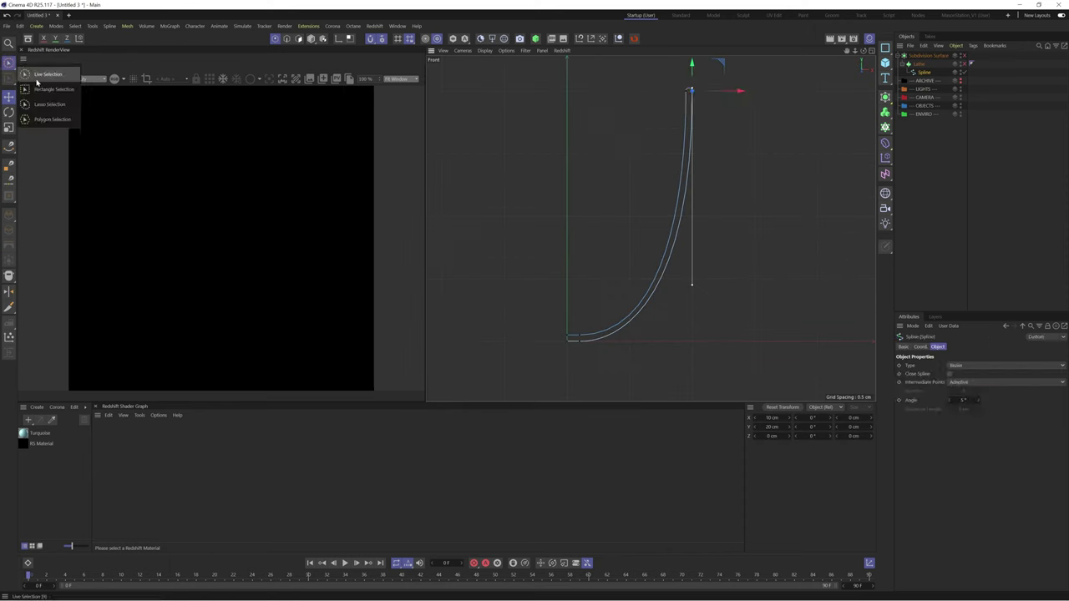
pyautogui.click(40, 87)
pyautogui.moveTo(697, 101); pyautogui.dragTo(764, 180)
pyautogui.press('e')
pyautogui.moveTo(762, 373); pyautogui.dragTo(762, 311)
pyautogui.click(755, 178)
pyautogui.moveTo(756, 200); pyautogui.dragTo(759, 223)
pyautogui.moveTo(759, 224); pyautogui.dragTo(755, 254)
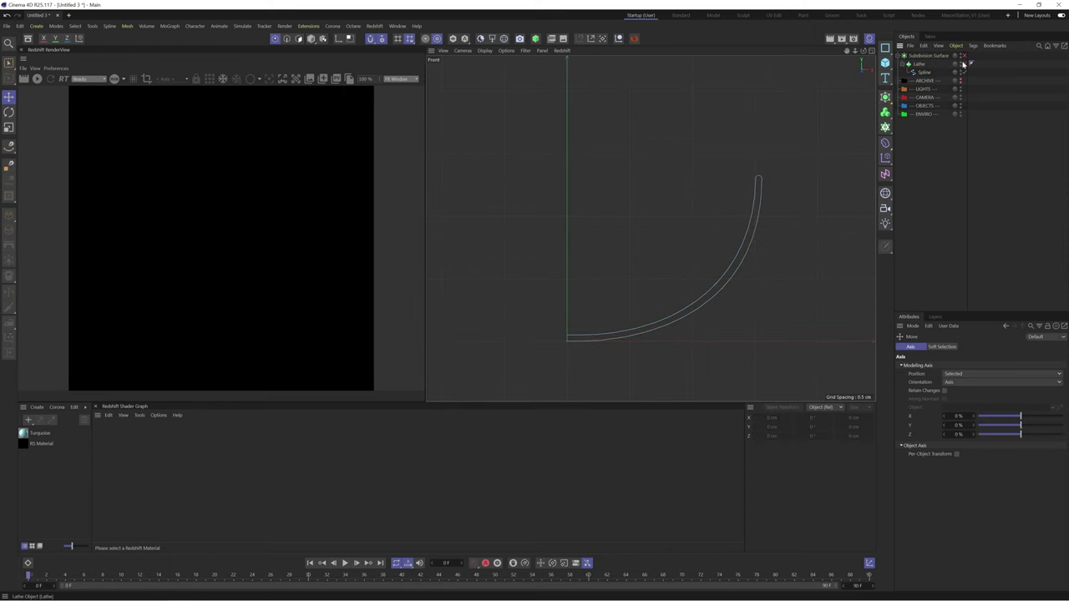
pyautogui.middleClick(637, 137)
pyautogui.middleClick(637, 137)
pyautogui.keyDown('alt'); pyautogui.moveTo(687, 125); pyautogui.dragTo(688, 154); pyautogui.keyUp('alt')
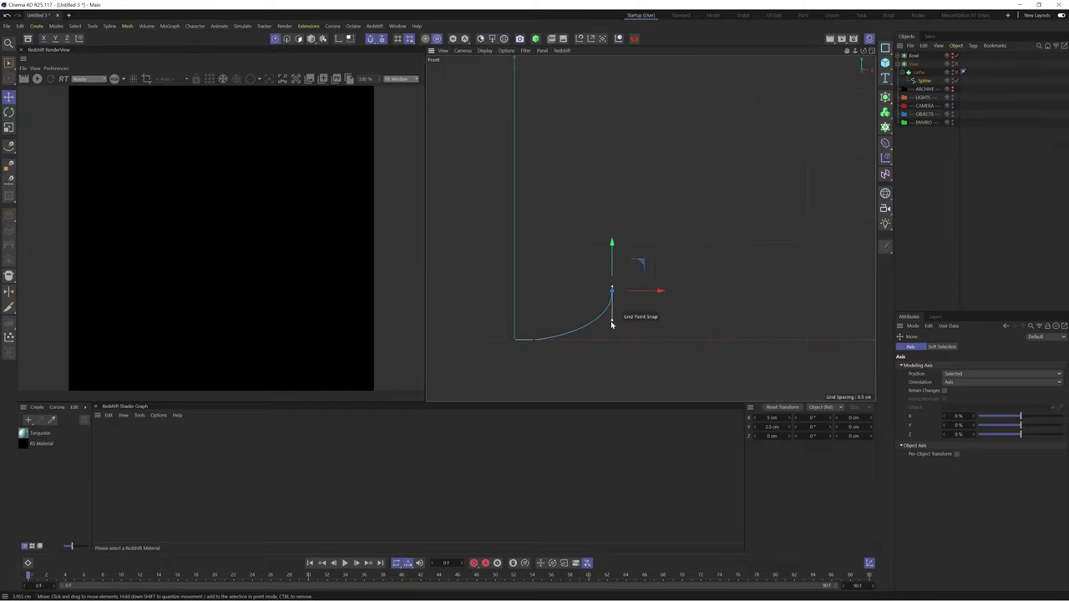
# Shape the vase profile spline with a curved foot around X 5 cm, Y 2.5 cm and a slanted shoulder below the straight wall
pyautogui.moveTo(672, 275); pyautogui.dragTo(685, 275)
pyautogui.press('e')
pyautogui.scroll(5, 652, 335)
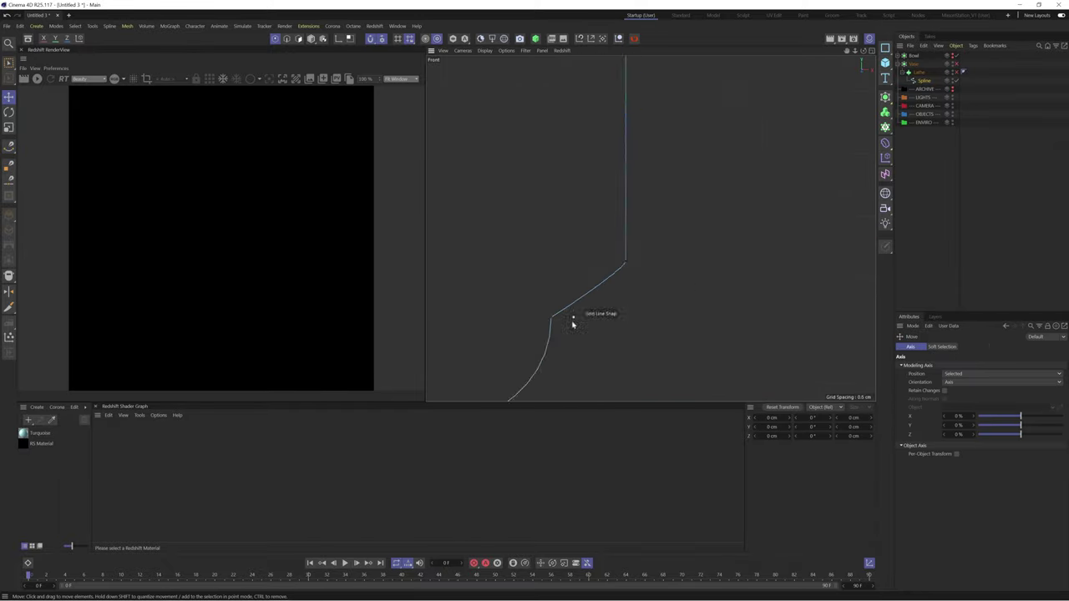
pyautogui.scroll(-5, 577, 320)
pyautogui.scroll(8, 656, 317)
pyautogui.scroll(-3, 621, 200)
# Select all points of the vase profile and create an outline about 0.5 cm thick
pyautogui.moveTo(621, 201); pyautogui.dragTo(731, 331)
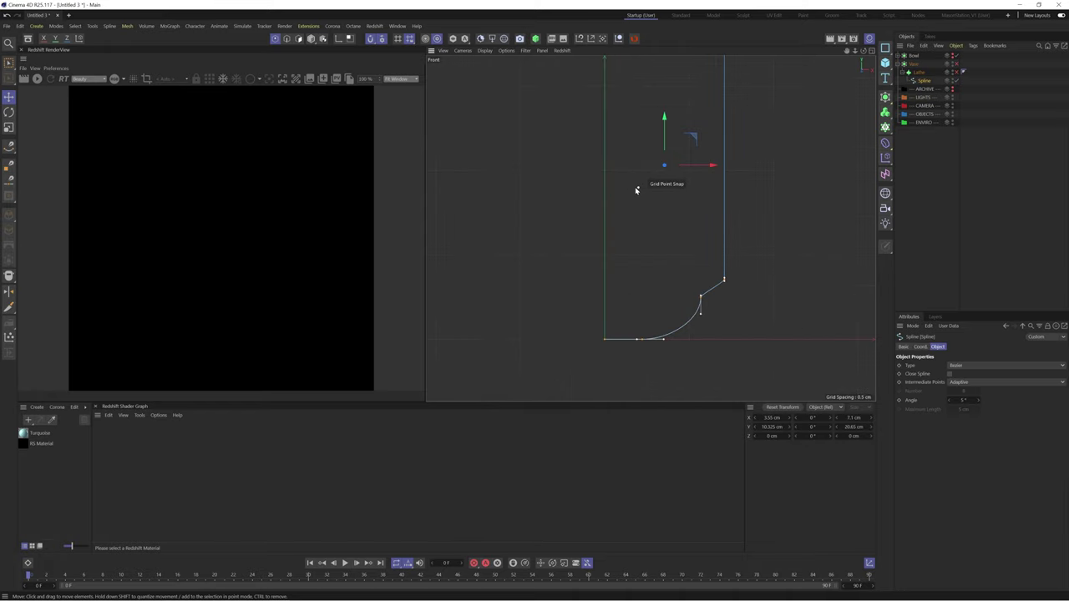
pyautogui.rightClick(636, 190)
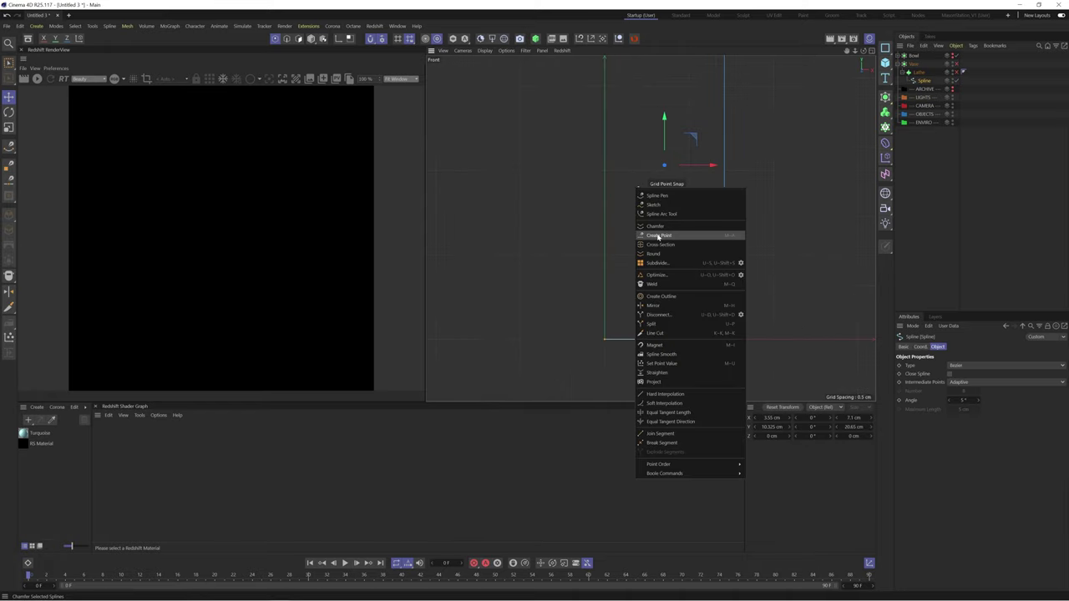
pyautogui.click(660, 297)
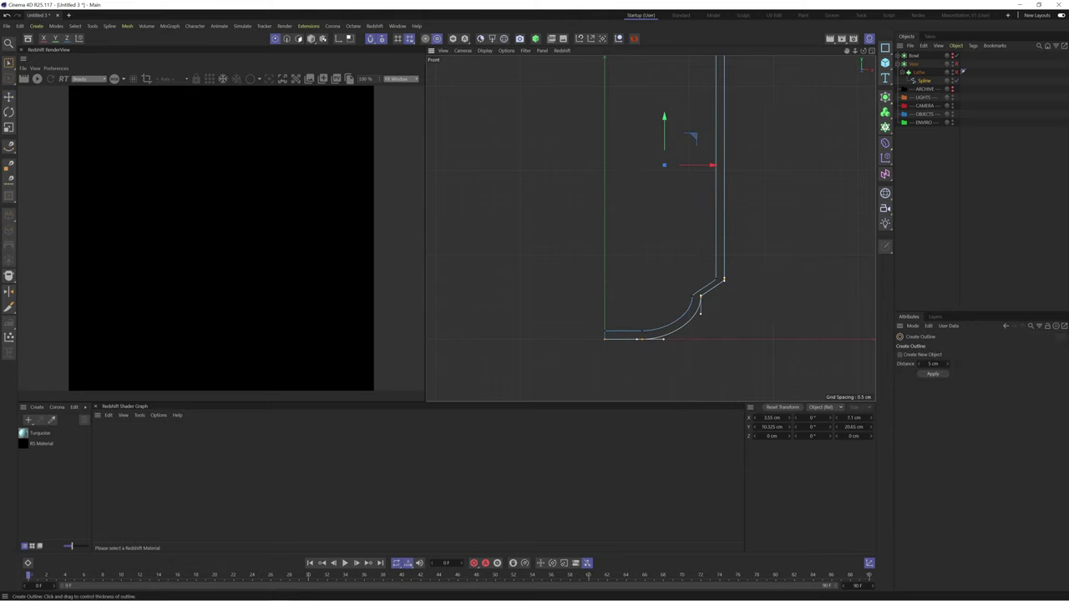
# Chamfer the two rim points of the vase profile to round its upper edge
pyautogui.rightClick(727, 121)
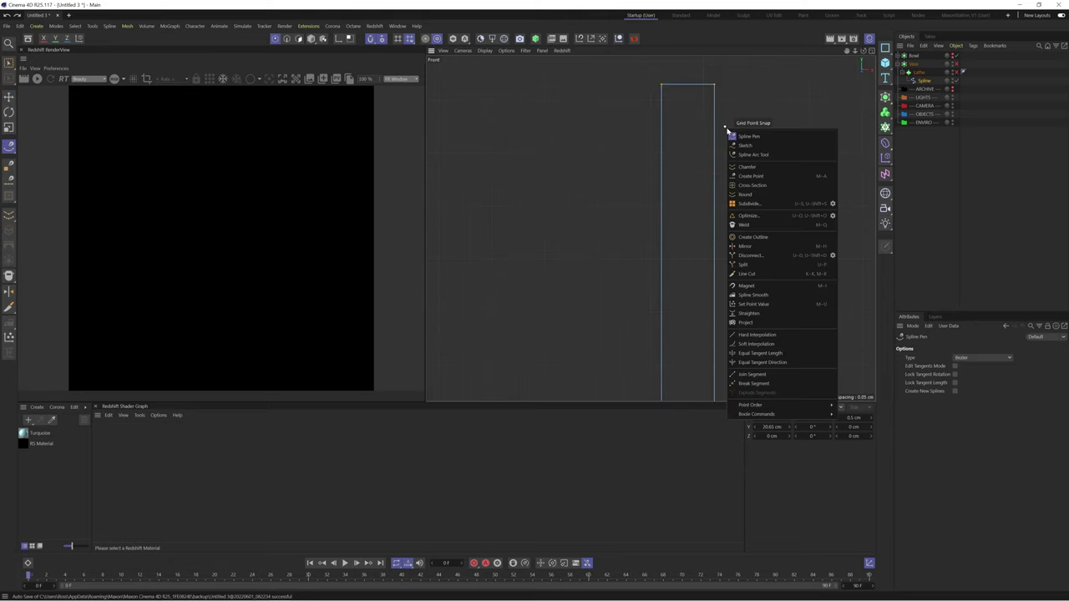
pyautogui.click(760, 168)
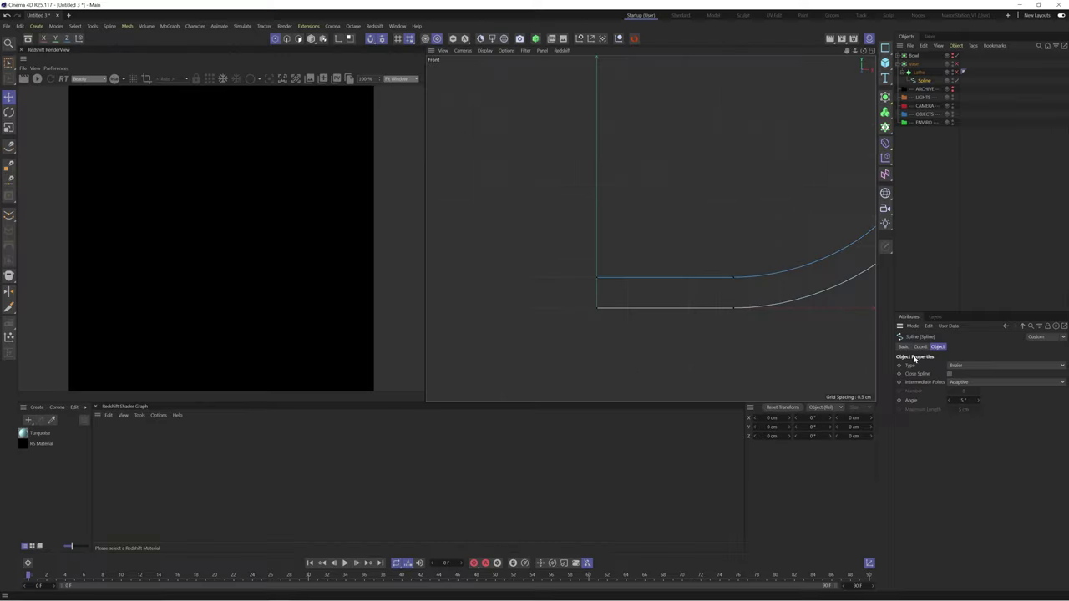
pyautogui.click(785, 235)
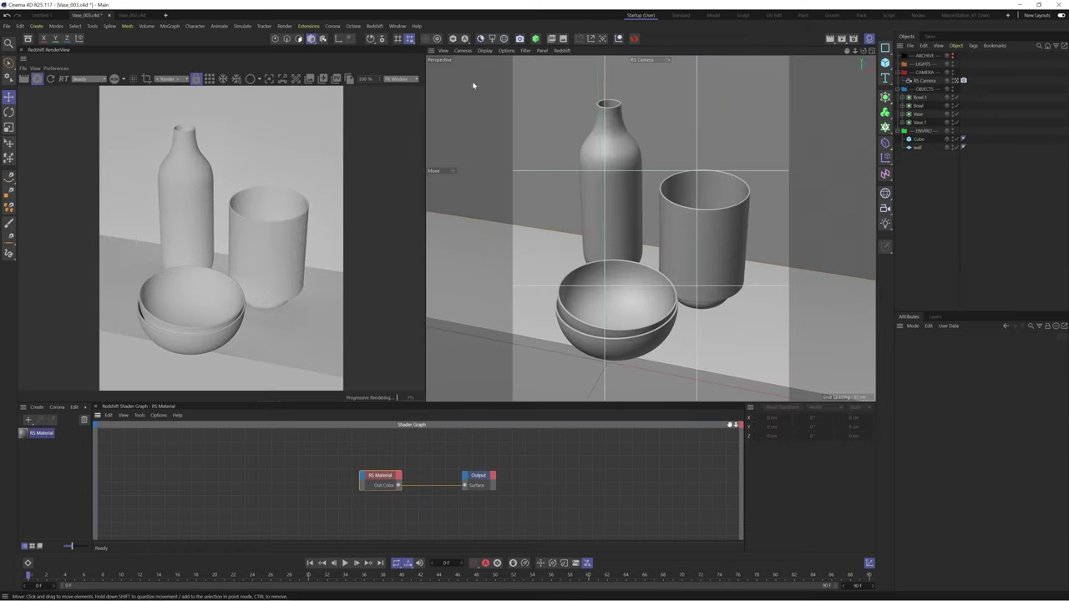
# Add a Redshift Sky rotated to about -35.6° and -1°, with a Sun Disk Scale of 30
pyautogui.click(480, 39)
pyautogui.press('r')
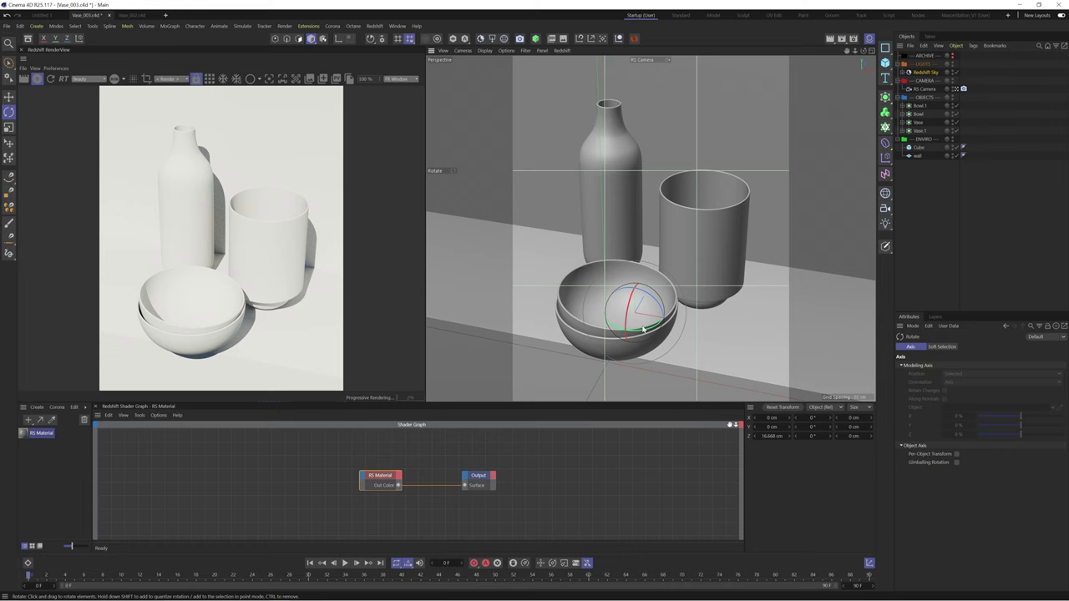
pyautogui.moveTo(615, 314); pyautogui.dragTo(617, 309)
pyautogui.click(925, 73)
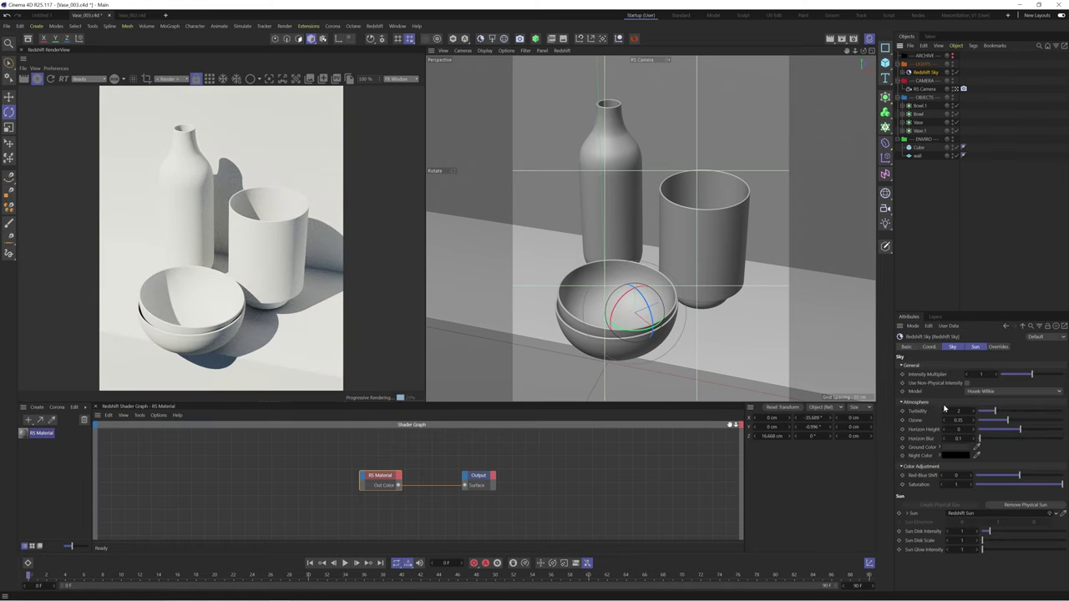
pyautogui.click(979, 347)
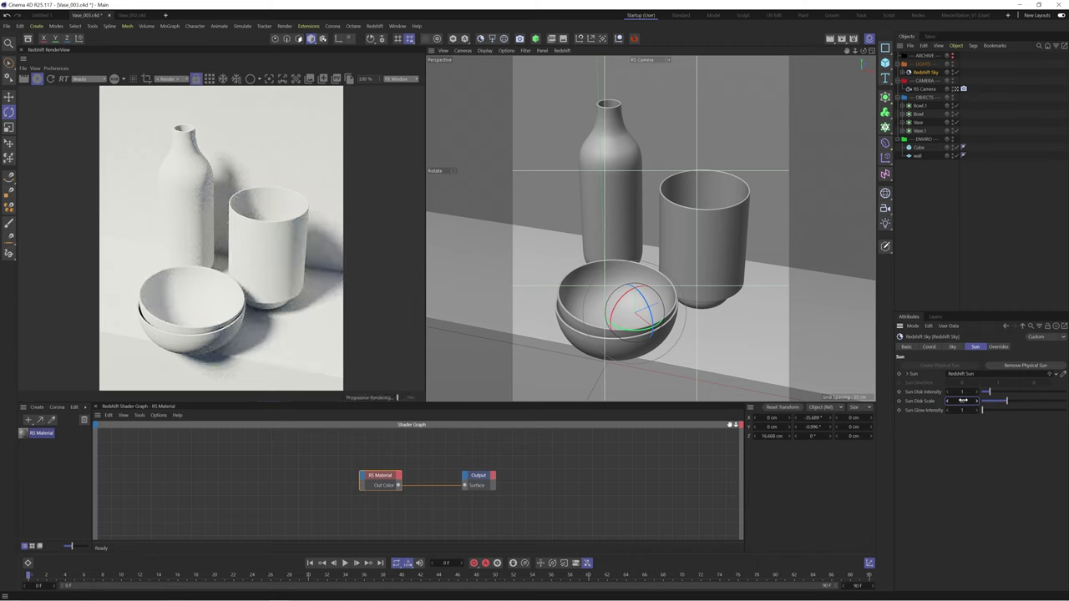
# Leave the RS Camera view and add a 400 by 400 cm plane to the scene
pyautogui.click(956, 89)
pyautogui.scroll(-5, 581, 188)
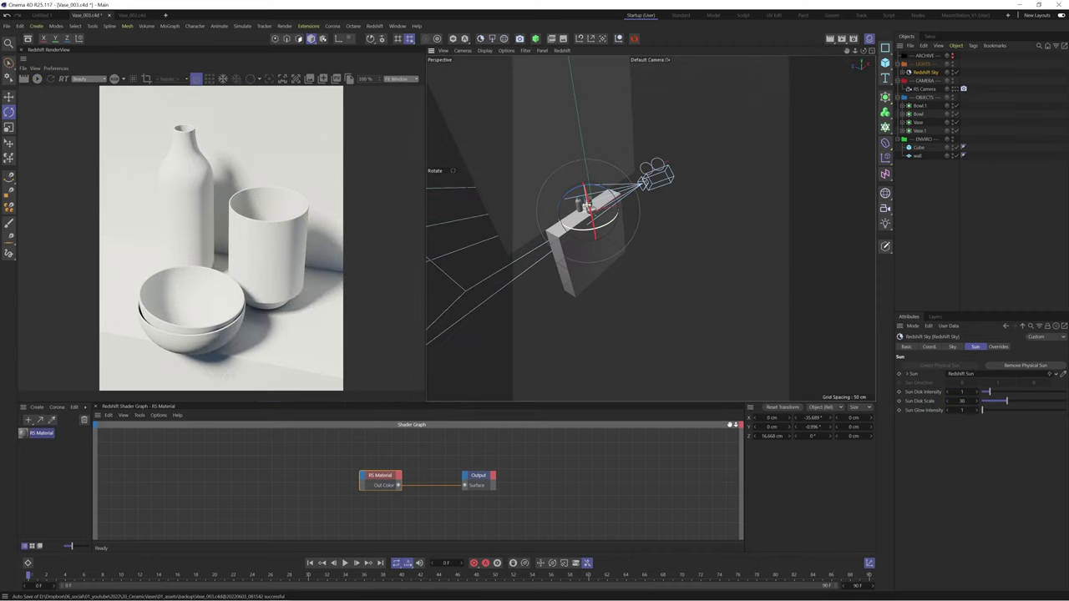
pyautogui.scroll(4, 601, 171)
pyautogui.moveTo(865, 51); pyautogui.dragTo(568, 147)
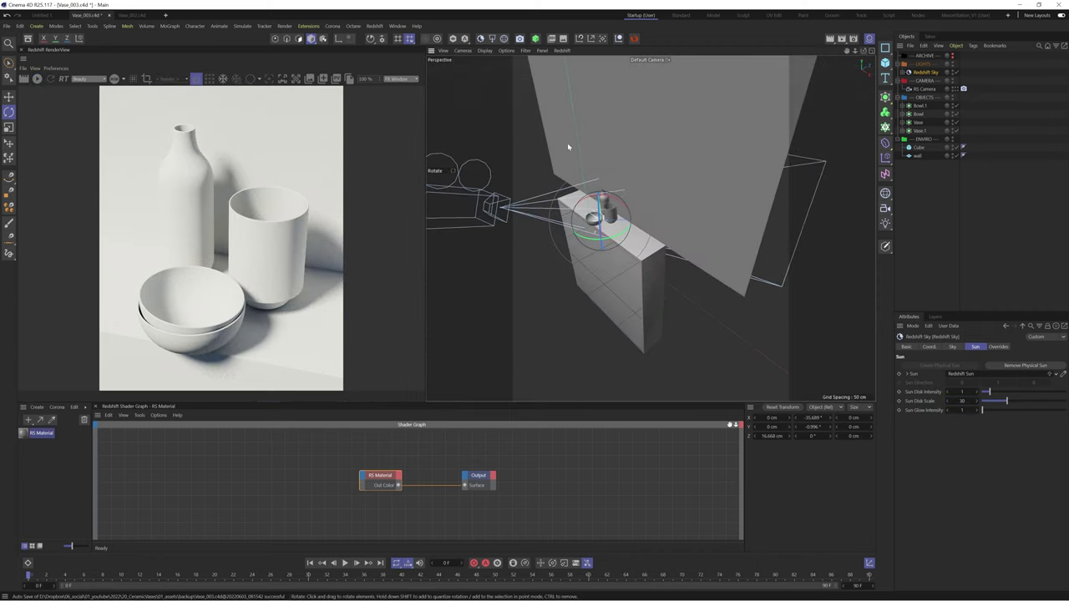
pyautogui.scroll(4, 570, 149)
pyautogui.scroll(1, 648, 234)
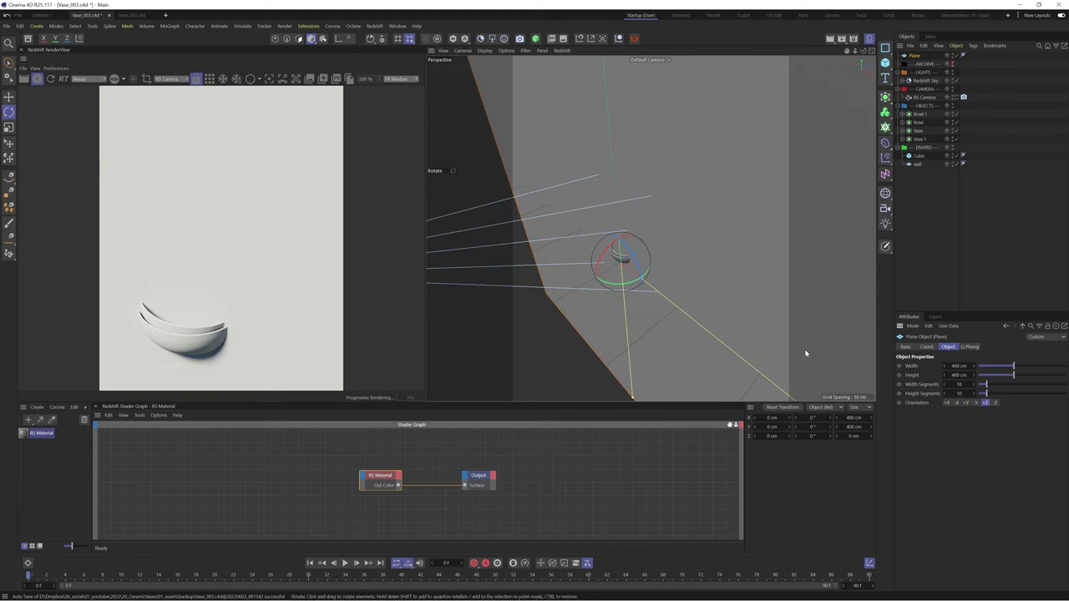
# Orient the plane to +X and move it beside the camera, to about X -65, Y 188, Z -187 cm
pyautogui.press('e')
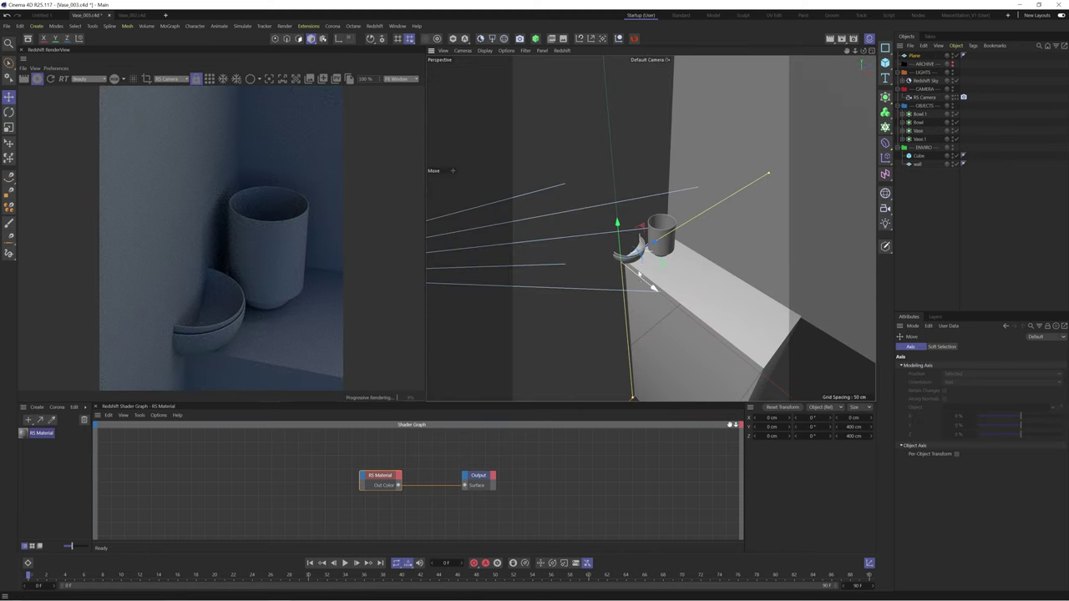
pyautogui.moveTo(640, 274); pyautogui.dragTo(489, 146)
pyautogui.scroll(-5, 595, 242)
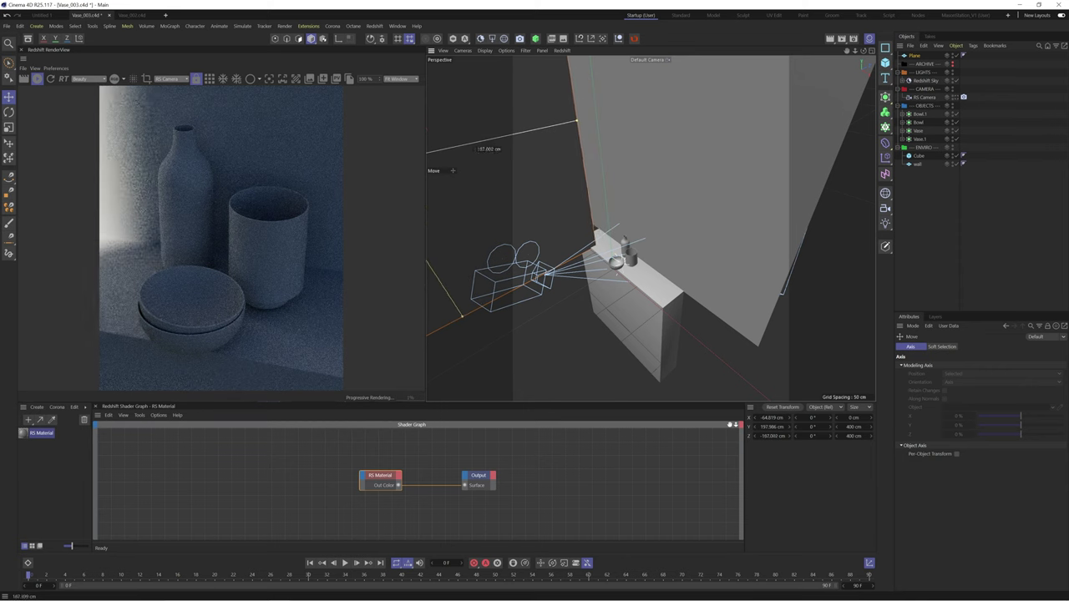
# Scale the plane to about 278 by 221 cm and reposition it at about Y 139 cm, Z -69 cm
pyautogui.scroll(-5, 598, 256)
pyautogui.press('t')
pyautogui.moveTo(598, 256); pyautogui.dragTo(570, 234)
pyautogui.press('e')
pyautogui.scroll(5, 571, 234)
pyautogui.moveTo(594, 305); pyautogui.dragTo(598, 319)
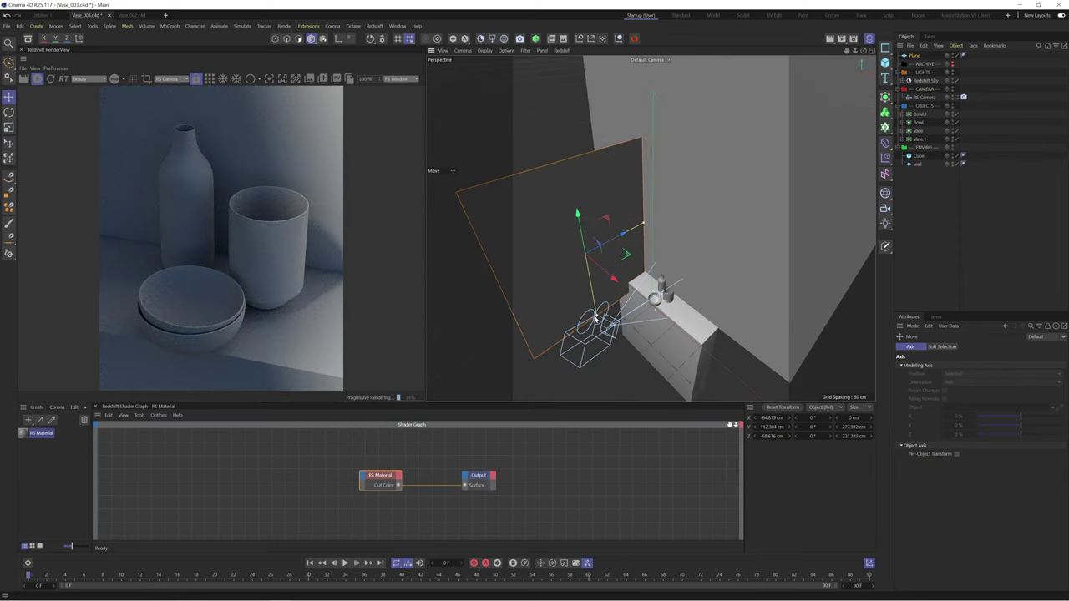
pyautogui.moveTo(585, 236); pyautogui.dragTo(582, 222)
# Display the viewport with Quick Shading (Lines) and turn the plane into a window lattice with an Atom Array
pyautogui.click(484, 50)
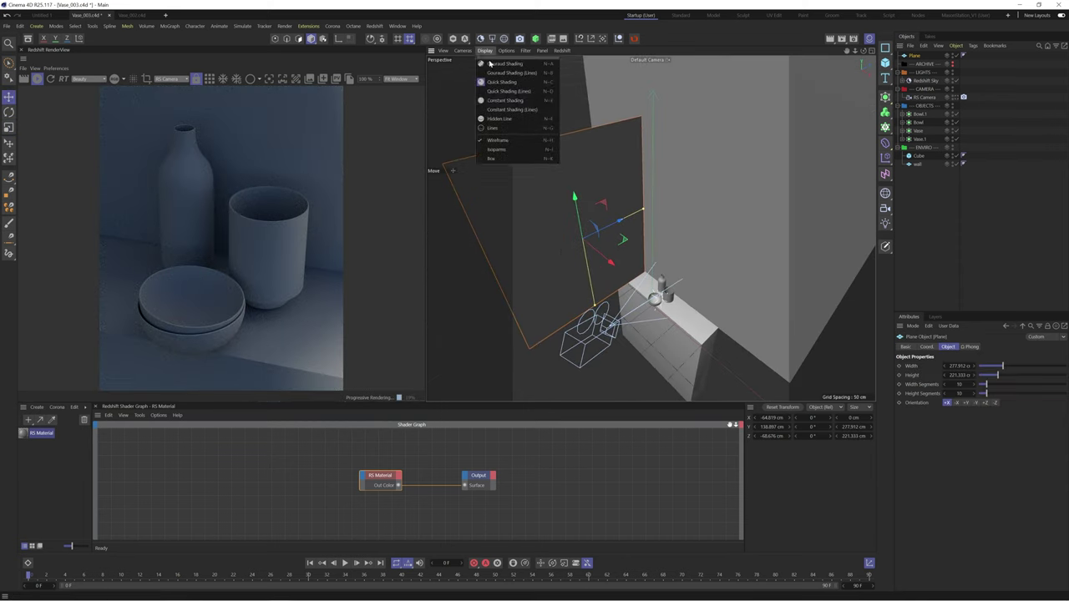
pyautogui.click(514, 95)
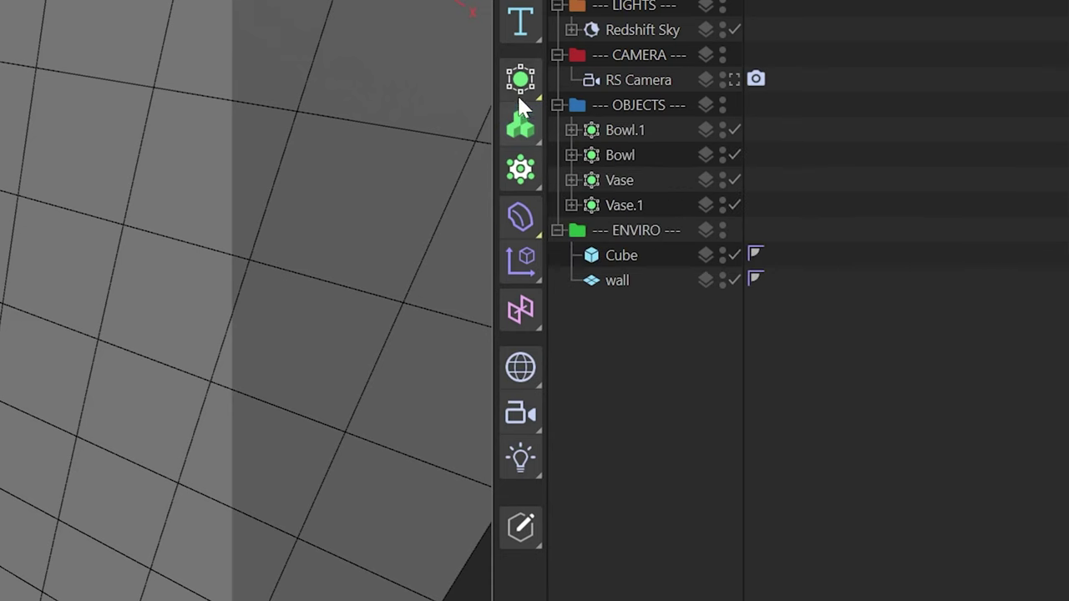
pyautogui.click(885, 99)
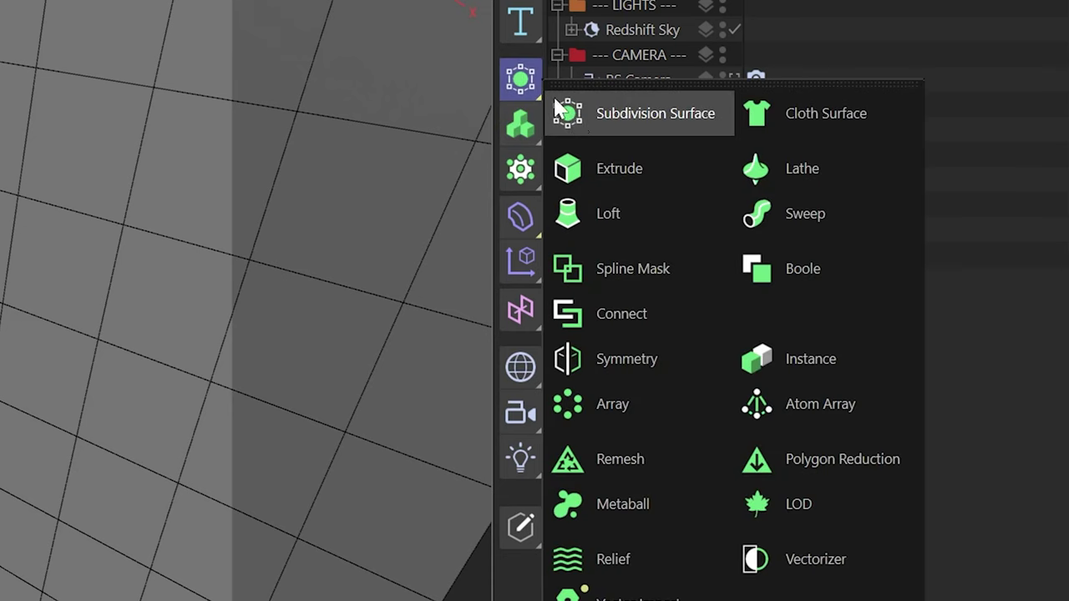
pyautogui.click(812, 404)
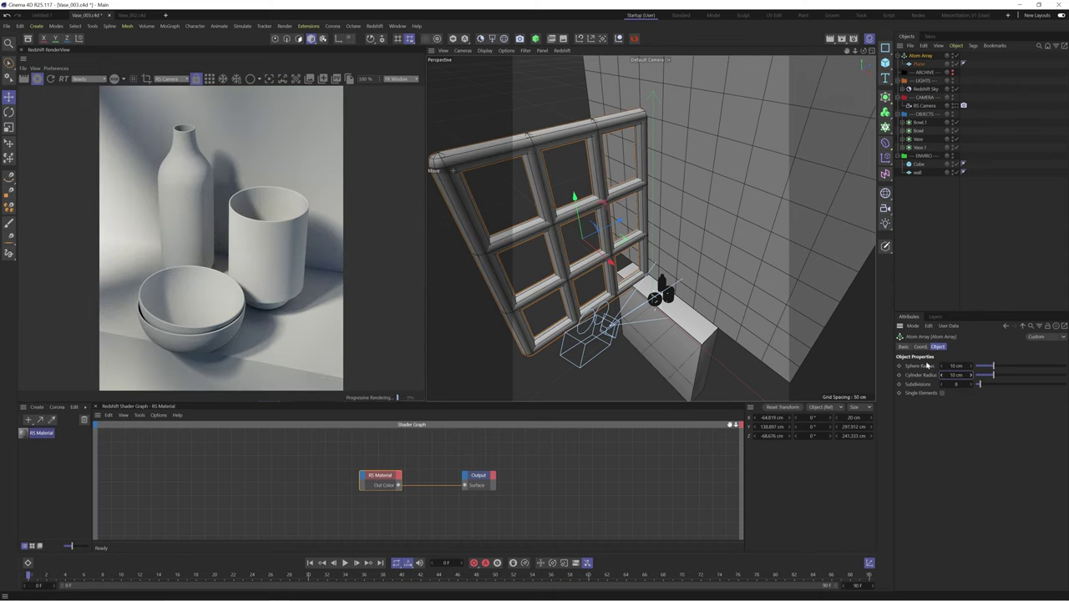
# Set the Redshift Sky's Sun Disk Scale to 10 and the Atom Array's sphere and cylinder radii to 10 cm
pyautogui.click(921, 89)
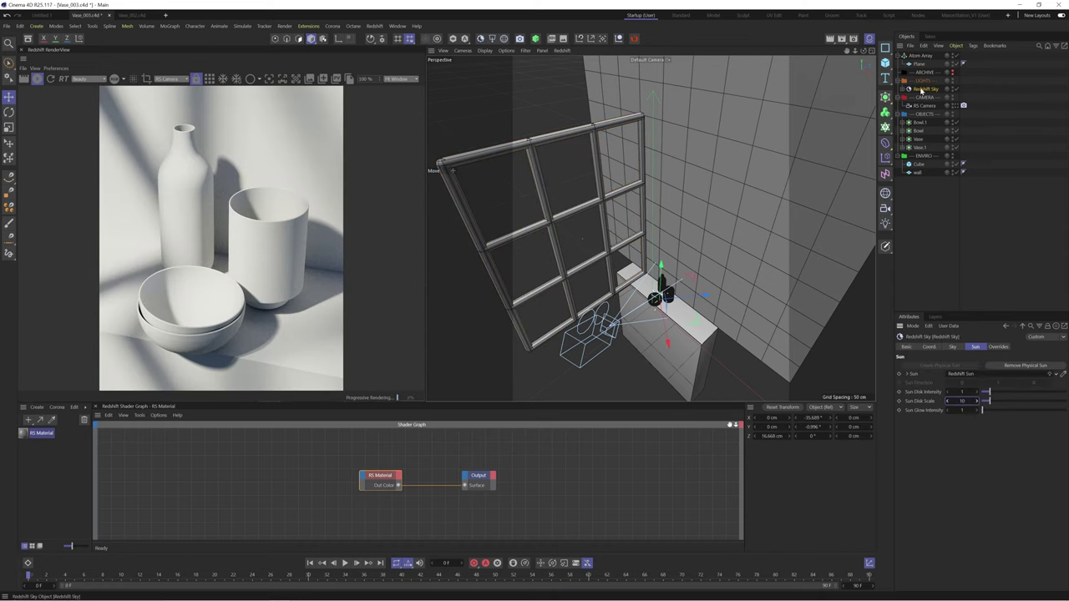
pyautogui.click(920, 56)
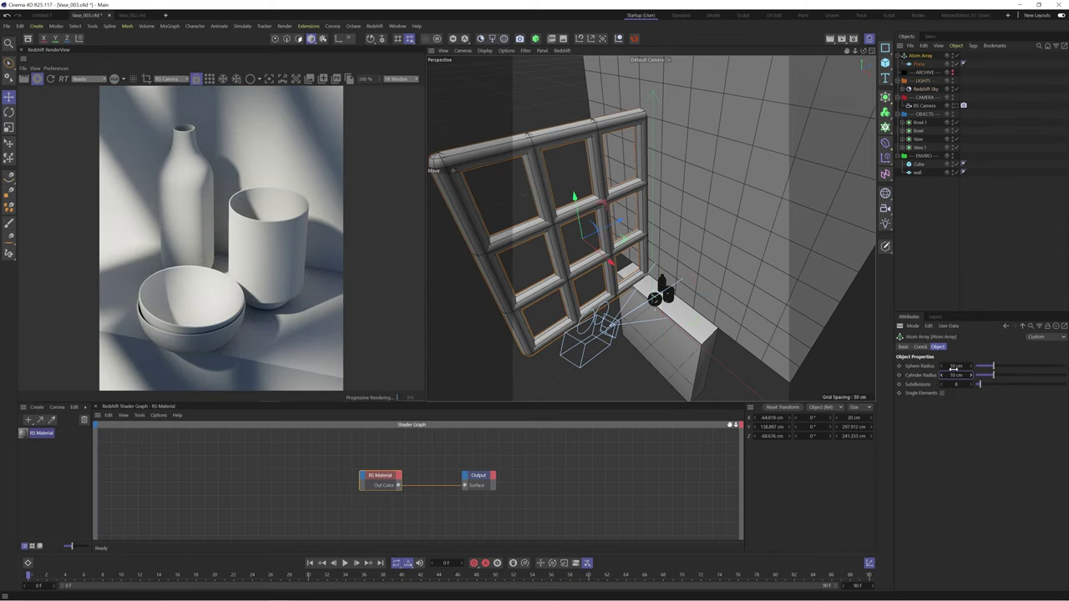
# Place the fir tree behind the window lattice at about X -512, Y -574, Z -136 cm, rotated about 42°
pyautogui.moveTo(580, 213); pyautogui.dragTo(579, 207)
pyautogui.click(590, 232)
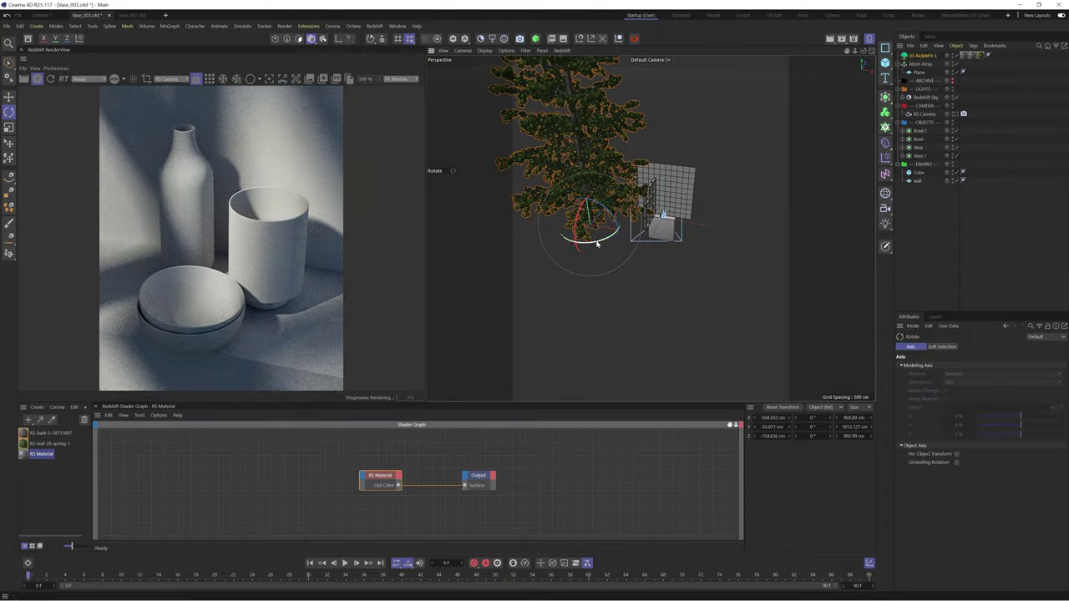
pyautogui.moveTo(597, 244); pyautogui.dragTo(623, 238)
pyautogui.press('e')
pyautogui.moveTo(586, 190); pyautogui.dragTo(668, 276)
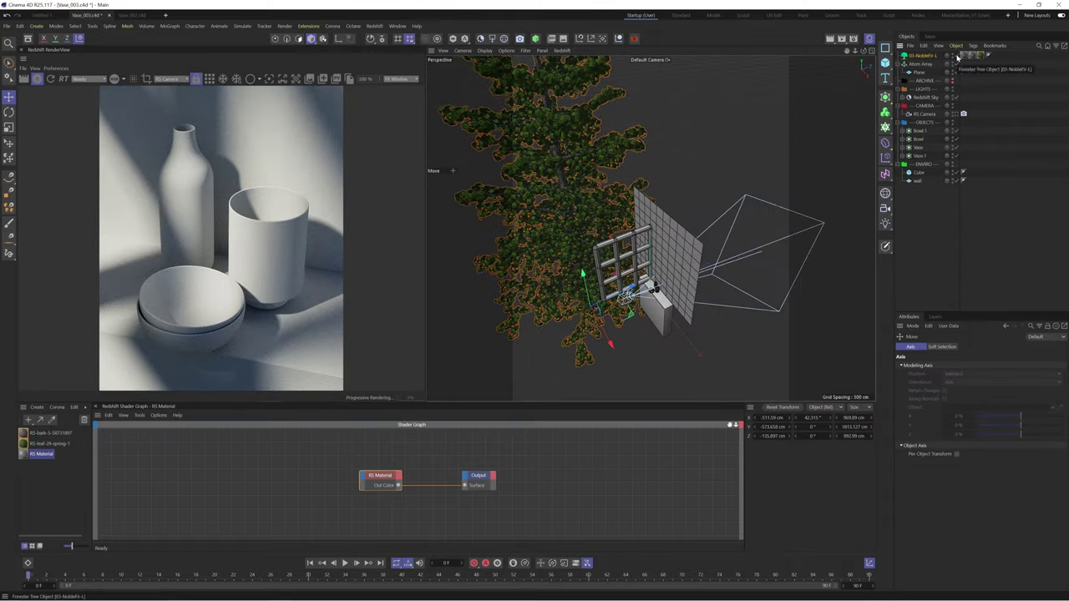
# Raise the fir tree vertically so its branches shade the still life
pyautogui.click(952, 63)
pyautogui.click(923, 56)
pyautogui.moveTo(580, 274); pyautogui.dragTo(580, 148)
# Switch the Atom Array lattice off and on to compare its shadows and adjust the position of its plane
pyautogui.click(953, 64)
pyautogui.click(920, 64)
pyautogui.click(918, 73)
pyautogui.click(921, 64)
pyautogui.click(953, 65)
pyautogui.click(953, 65)
pyautogui.click(919, 73)
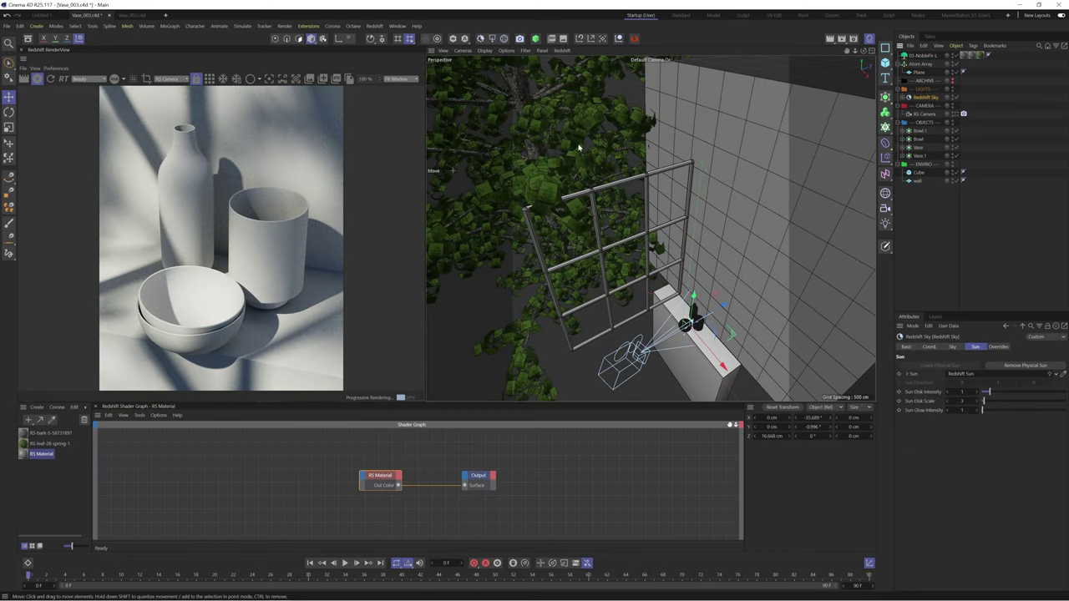
pyautogui.click(919, 73)
pyautogui.moveTo(624, 210); pyautogui.dragTo(623, 229)
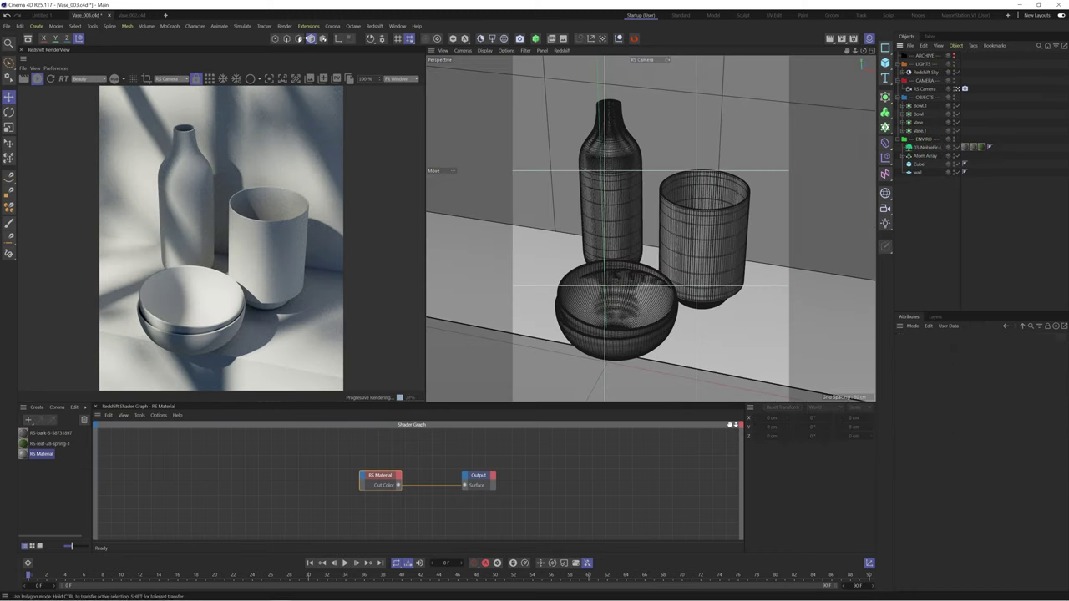
# Add a Redshift Dome Light and load canada_montreal_pierre_kitchen as its environment texture
pyautogui.click(504, 39)
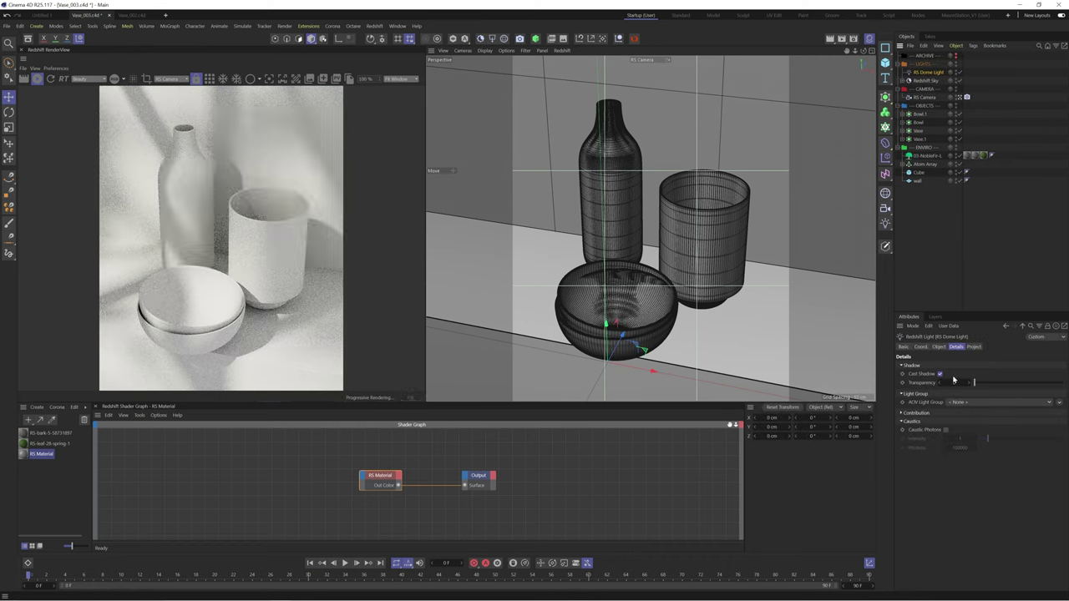
pyautogui.click(939, 347)
pyautogui.click(1049, 417)
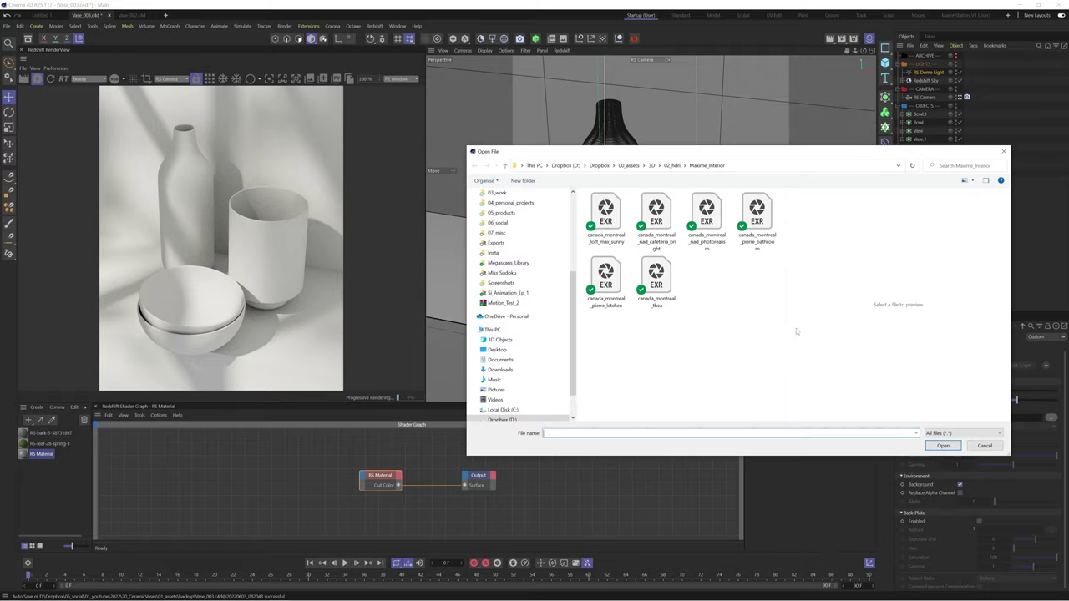
pyautogui.doubleClick(606, 280)
pyautogui.click(601, 344)
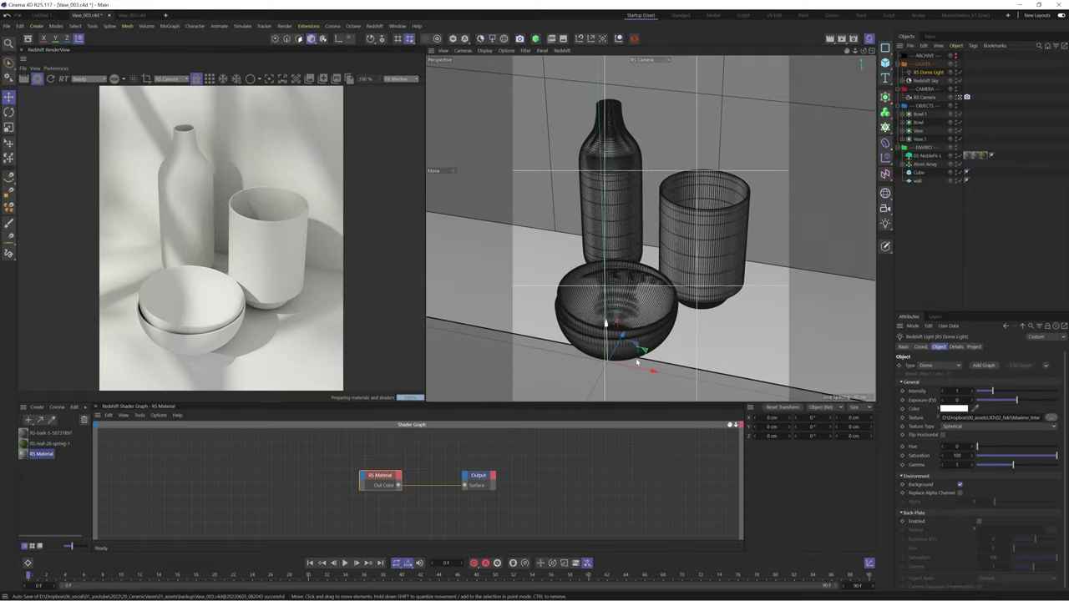
pyautogui.click(936, 418)
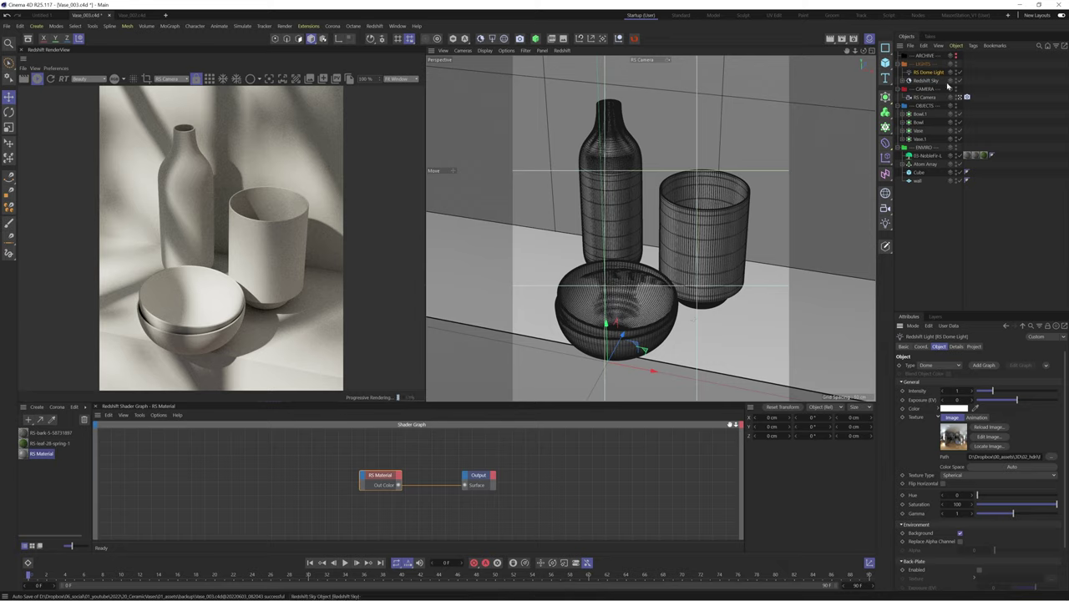
# Turn off the Redshift Sky and its Sun and rotate the dome light to a heading of about 111°
pyautogui.click(903, 81)
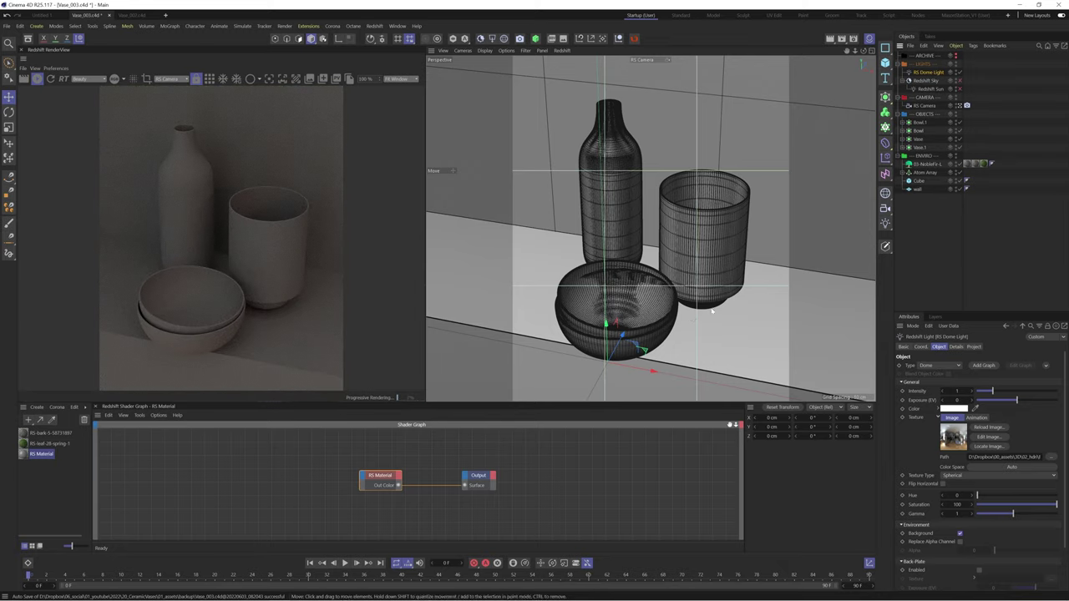
pyautogui.press('r')
pyautogui.moveTo(631, 378); pyautogui.dragTo(616, 373)
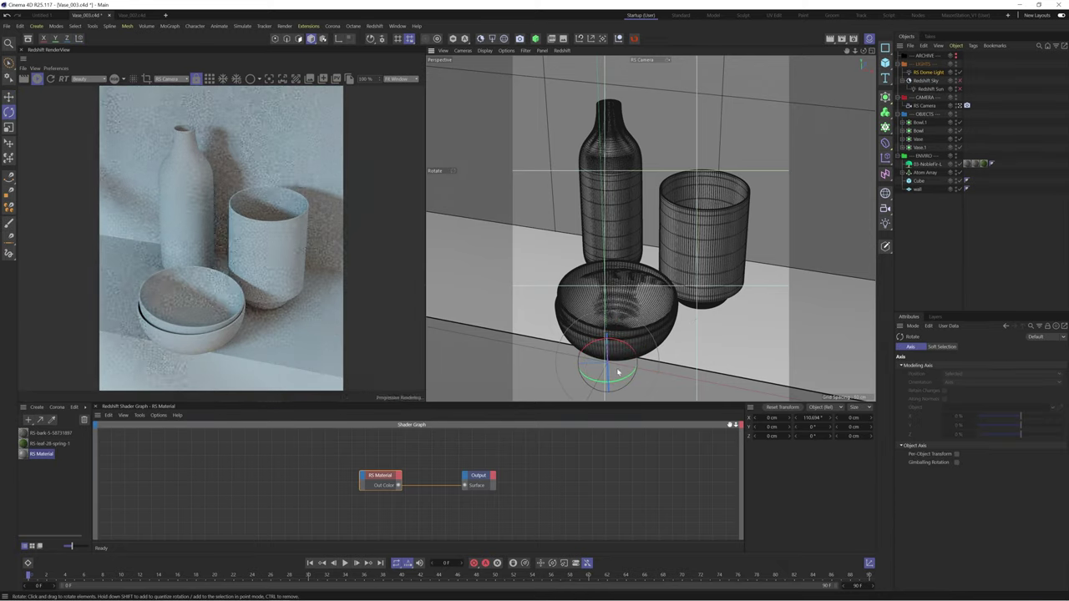
# Compare the dome light and the Redshift Sky by switching them on and off, and refine the dome light's rotation
pyautogui.click(959, 73)
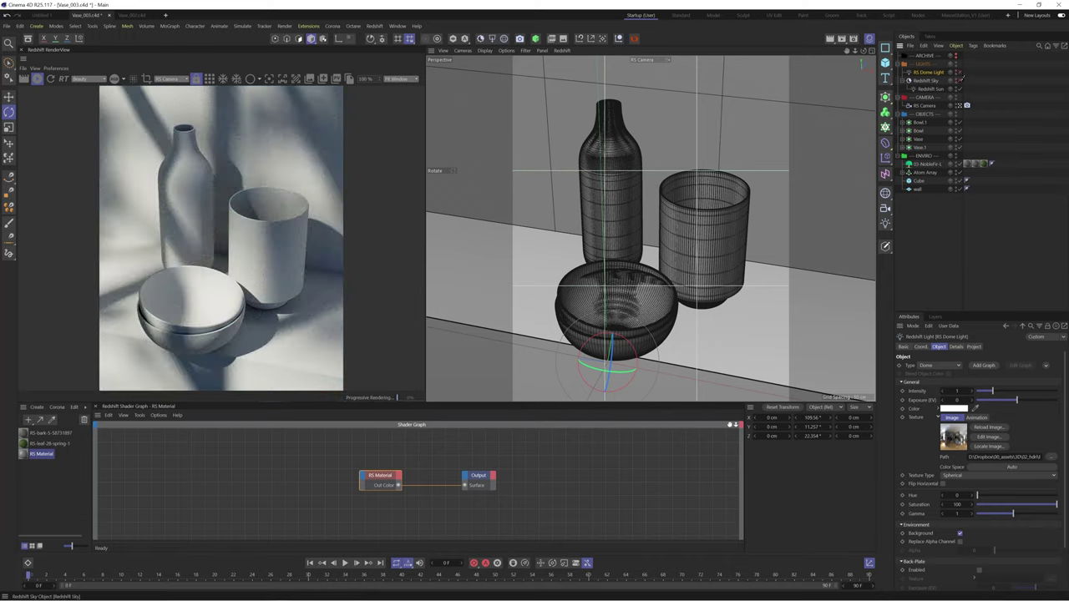
pyautogui.click(960, 72)
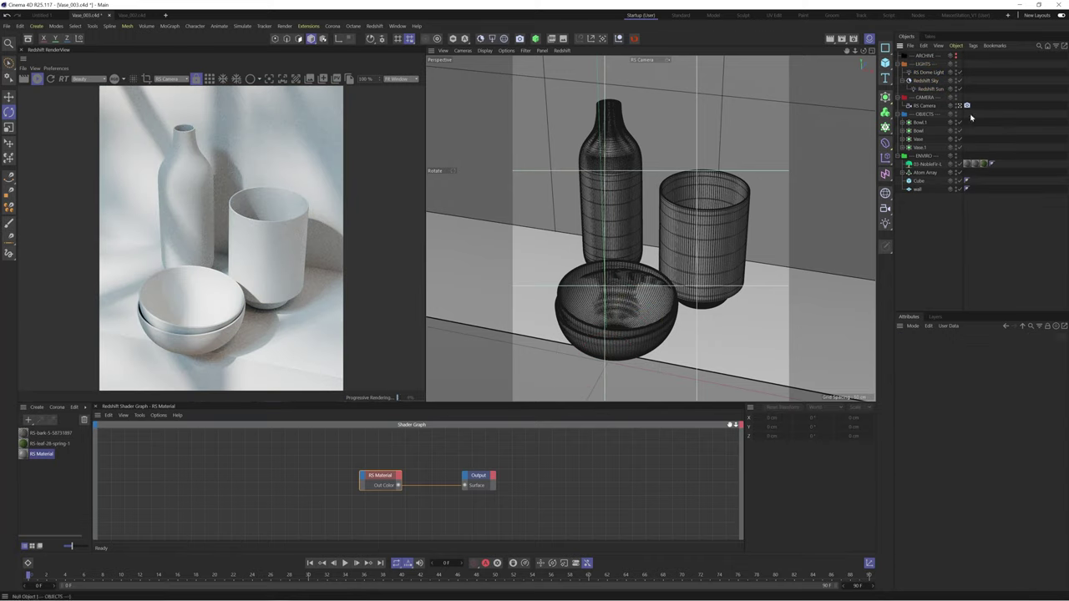
pyautogui.click(959, 81)
pyautogui.click(959, 89)
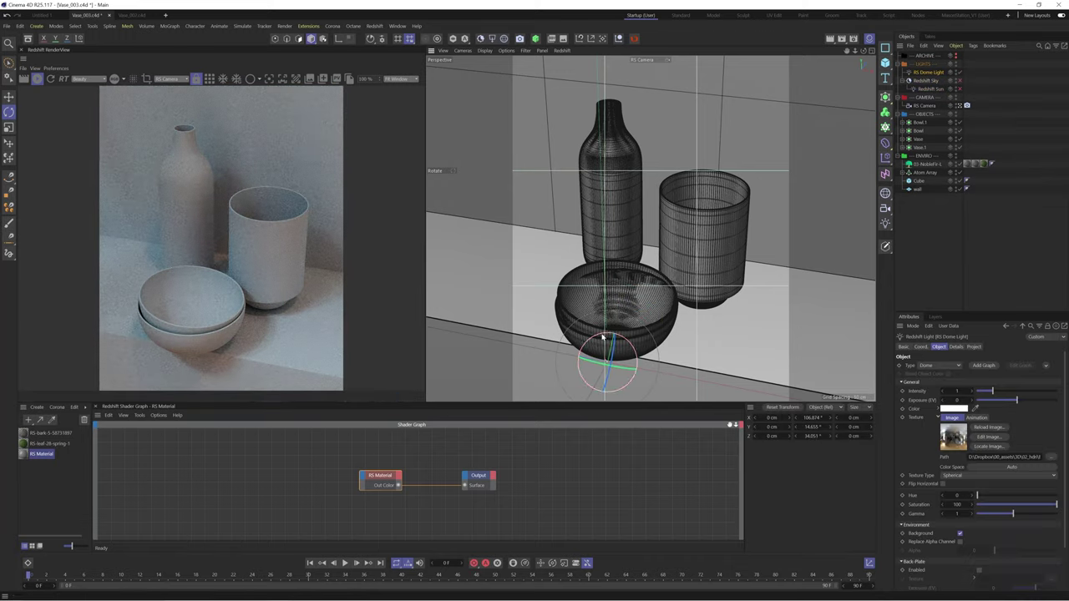
pyautogui.moveTo(603, 337); pyautogui.dragTo(597, 345)
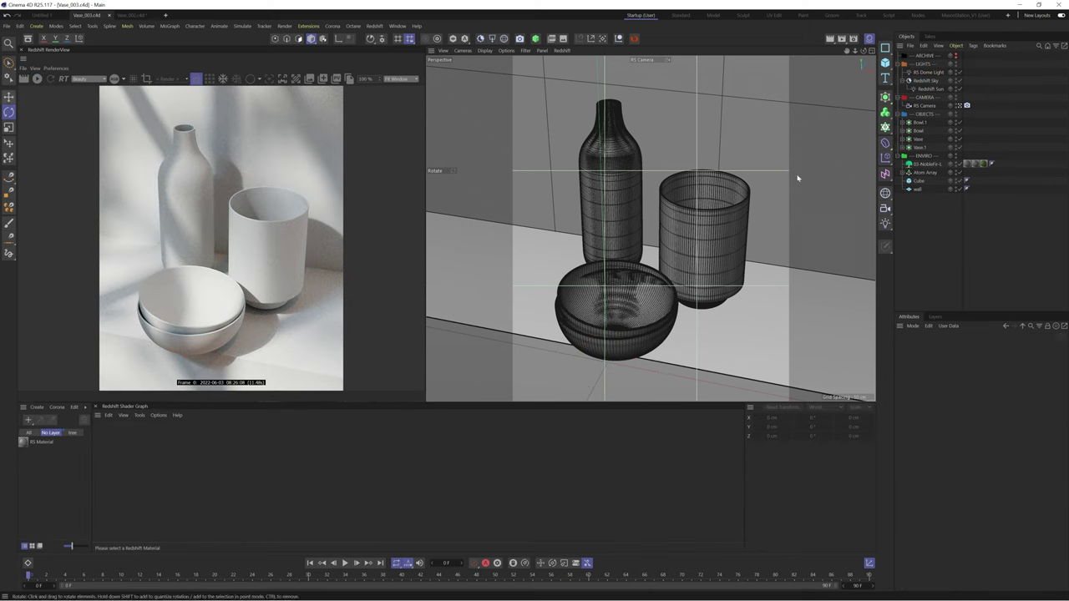
# Move the four Lathe meshes out of their subdivision parents into the OBJECTS group and delete the emptied parents
pyautogui.click(920, 123)
pyautogui.click(913, 147)
pyautogui.click(902, 131)
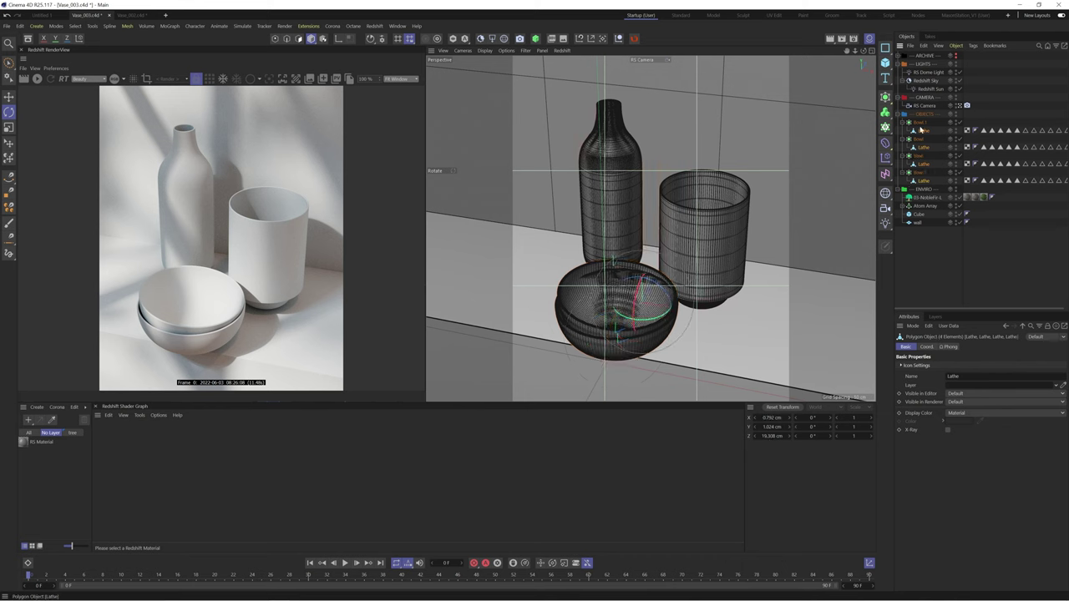
pyautogui.moveTo(922, 131); pyautogui.dragTo(922, 116)
pyautogui.click(919, 156)
pyautogui.keyDown('shift'); pyautogui.click(919, 179); pyautogui.keyUp('shift')
pyautogui.press('Delete')
# Rename the four meshes Bowl_Top, Bowl, Vase and Vase_02
pyautogui.doubleClick(921, 122)
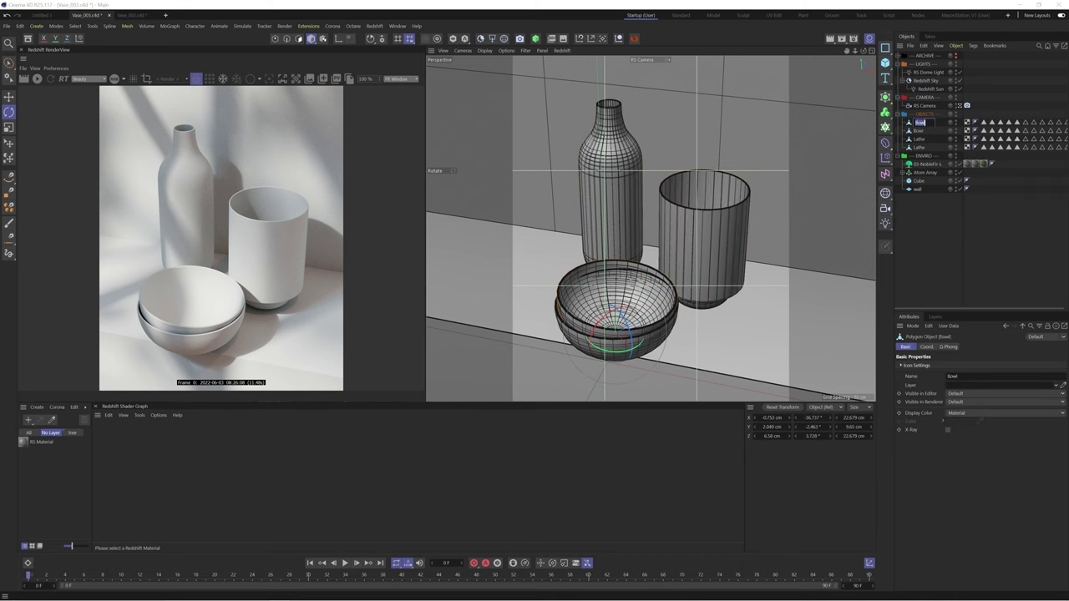
pyautogui.write('_02')
pyautogui.press('Return')
# Give all four meshes a Redshift Object tag with the geometry override and tessellation enabled
pyautogui.rightClick(924, 148)
pyautogui.moveTo(933, 253)
pyautogui.click(902, 262)
pyautogui.click(964, 346)
pyautogui.click(927, 373)
pyautogui.click(982, 392)
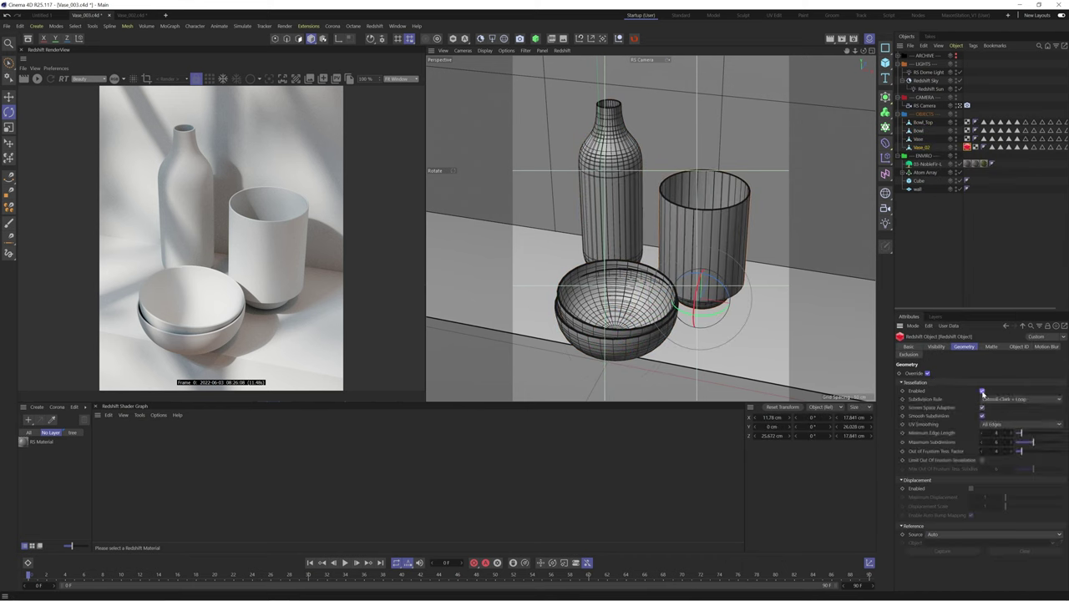
pyautogui.click(958, 215)
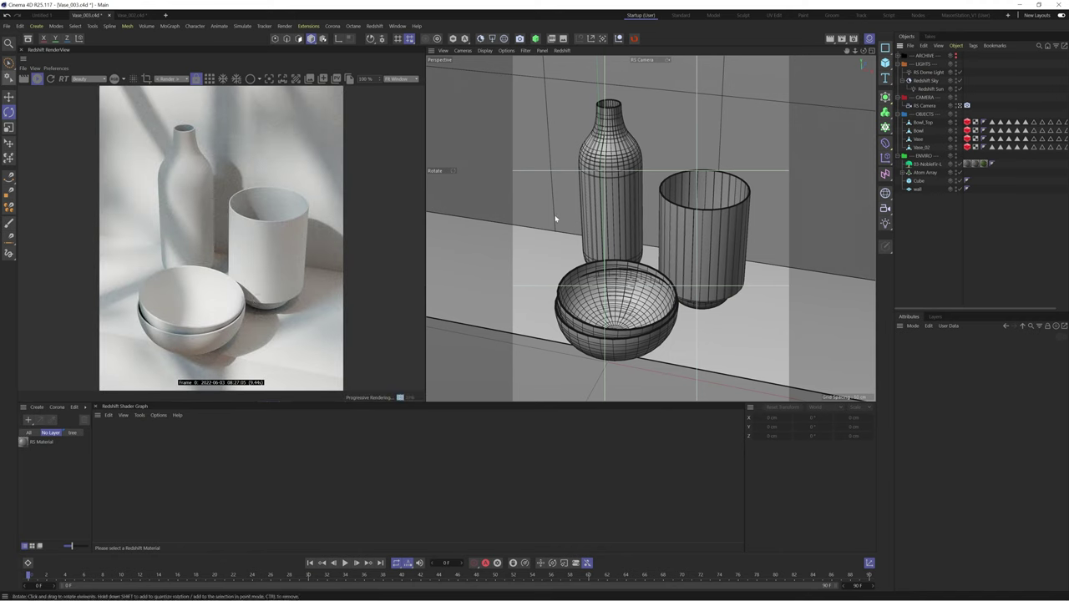
# Rename the RS Material as Vase and assign it to the Vase mesh
pyautogui.click(24, 442)
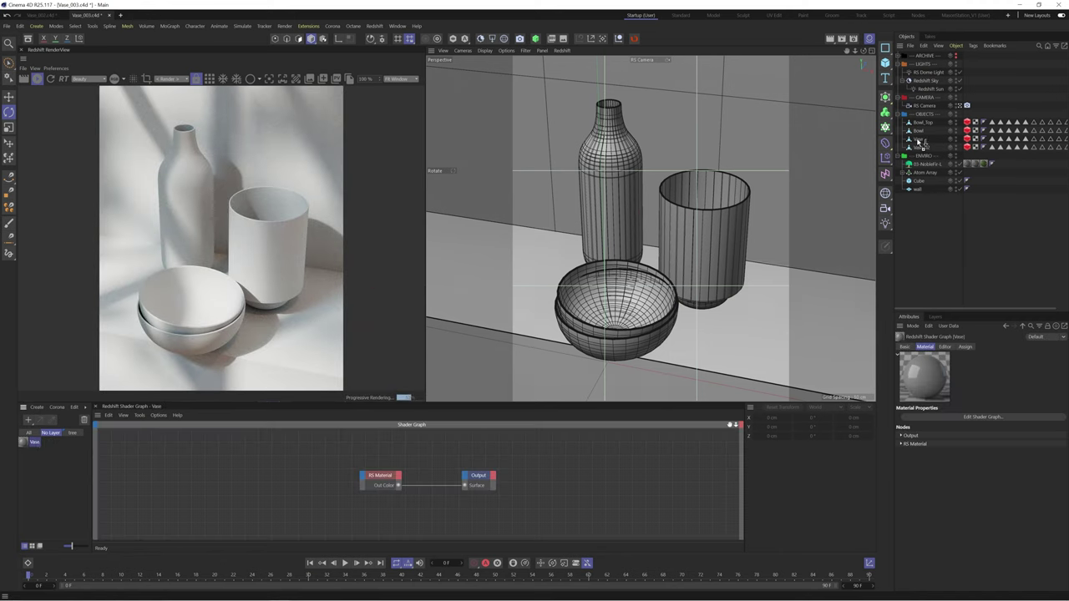
pyautogui.moveTo(919, 144); pyautogui.dragTo(918, 141)
pyautogui.click(407, 483)
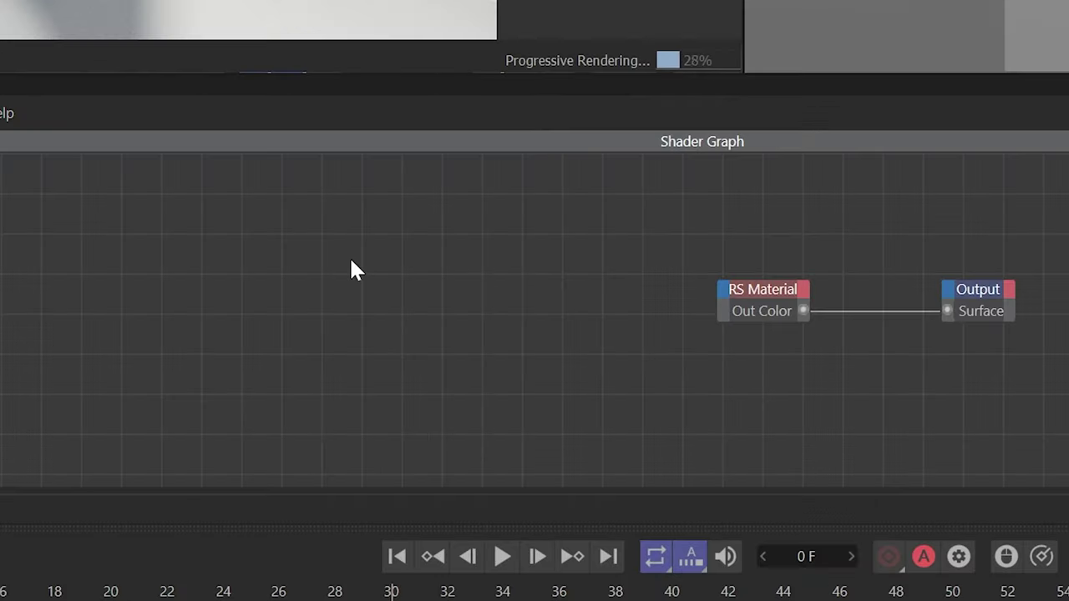
# Add a Maxon Noise node to the Vase material and preview it through the Output's Surface
pyautogui.press('Tab')
pyautogui.write('max')
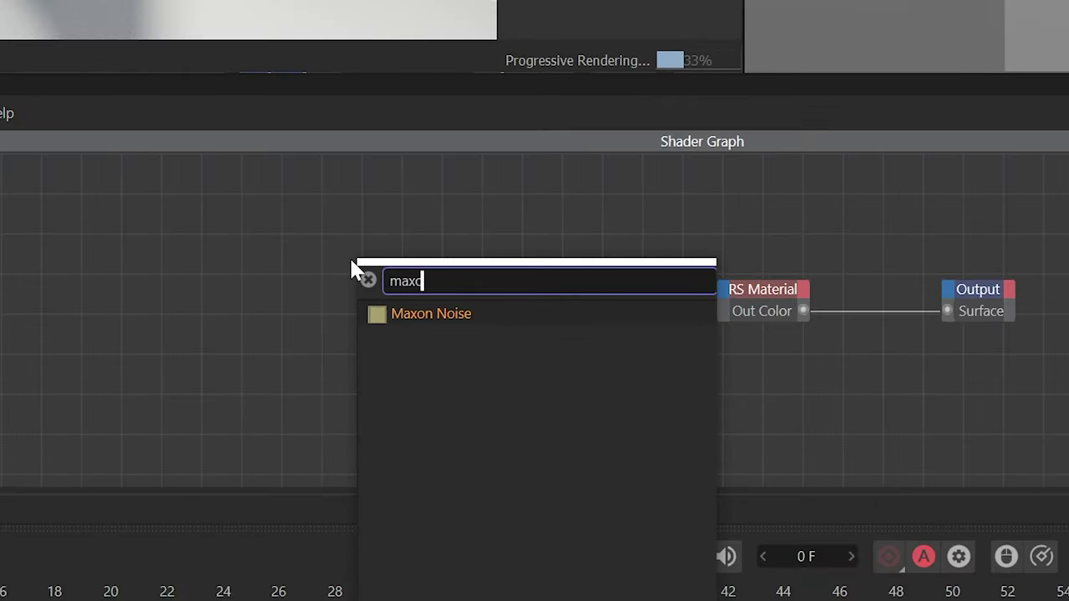
pyautogui.press('Return')
pyautogui.moveTo(351, 268); pyautogui.dragTo(515, 306)
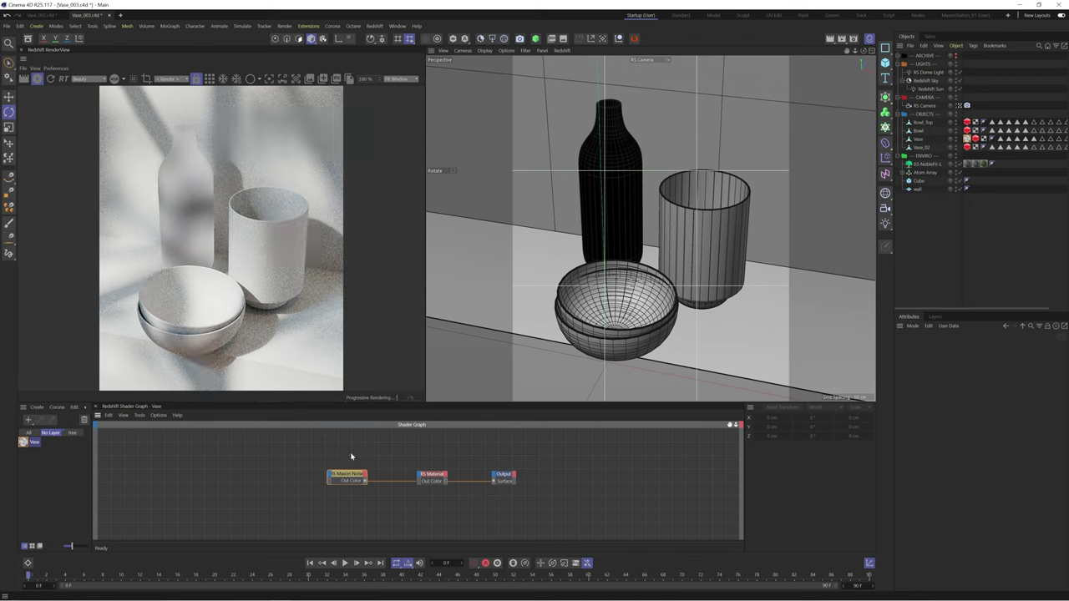
# Stretch the Maxon Noise into fine horizontal bands with Overall Scale 0.03 and Scale 50, 1, 50
pyautogui.click(346, 475)
pyautogui.press('Tab')
pyautogui.write('10')
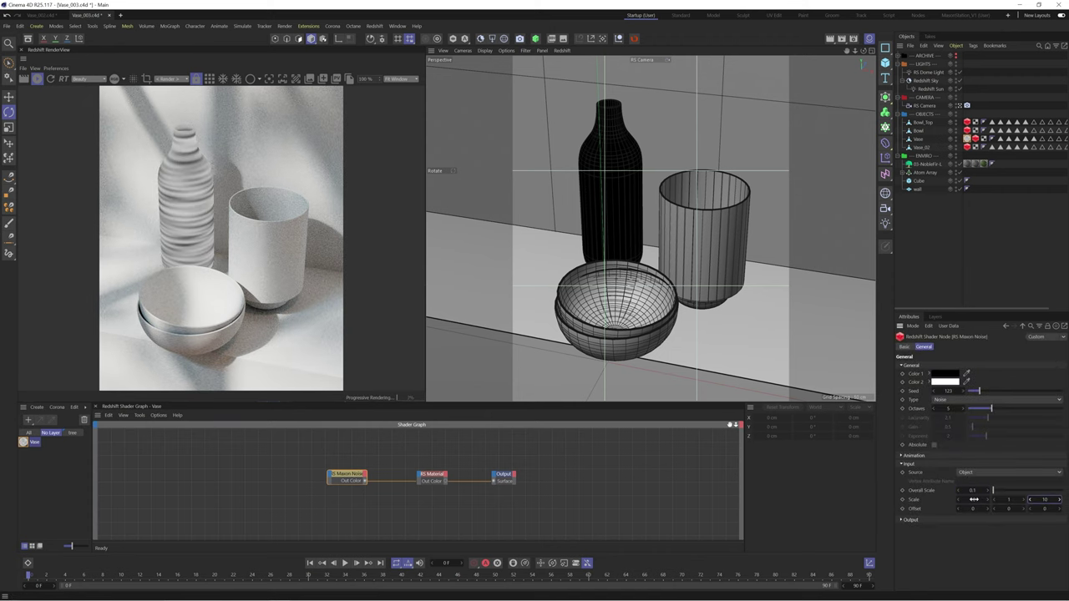
pyautogui.doubleClick(975, 491)
pyautogui.write('0.03')
pyautogui.press('Tab')
pyautogui.write('50')
pyautogui.press('Tab')
pyautogui.press('Tab')
pyautogui.write('50')
pyautogui.press('Return')
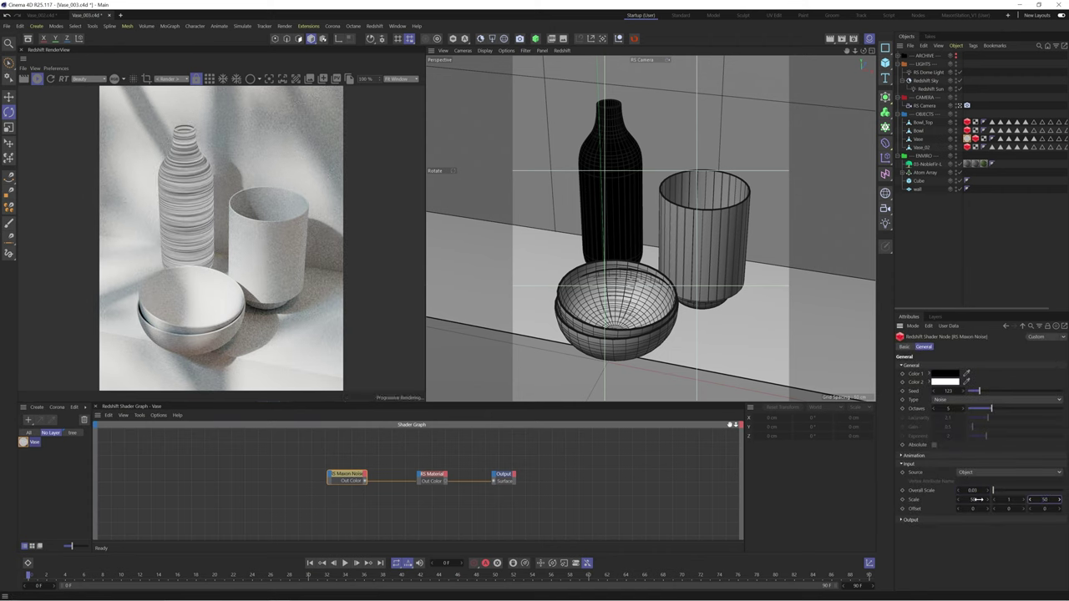
pyautogui.press('Return')
# Add a Bump Map node fed by the Maxon Noise and connect it to the RS Material's overall bump input
pyautogui.moveTo(346, 474); pyautogui.dragTo(250, 489)
pyautogui.doubleClick(314, 485)
pyautogui.press('Down')
pyautogui.press('Return')
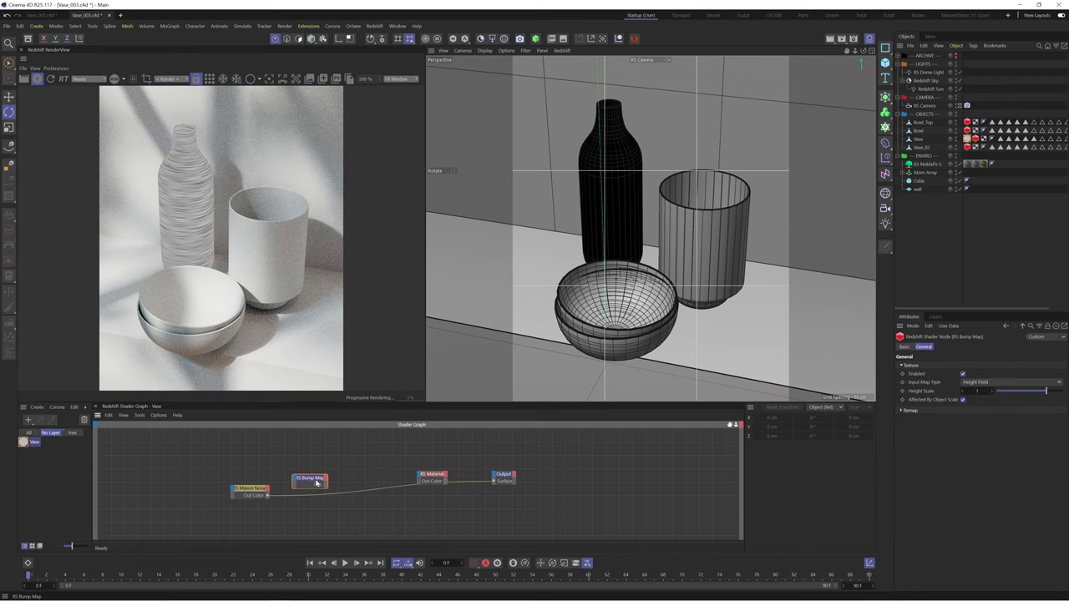
pyautogui.click(340, 505)
pyautogui.moveTo(333, 496); pyautogui.dragTo(420, 474)
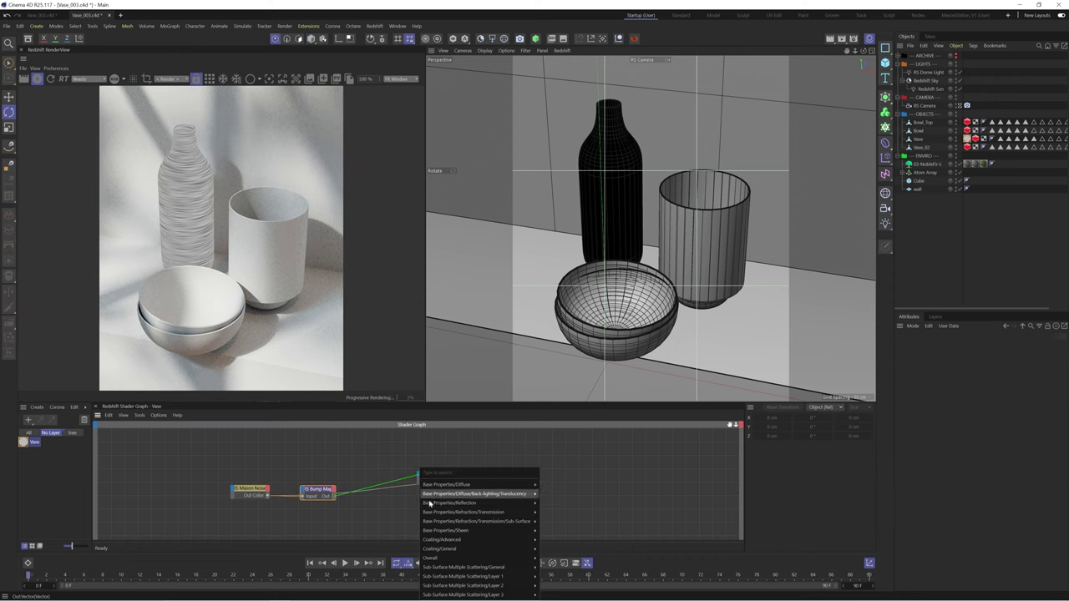
pyautogui.moveTo(433, 558)
pyautogui.click(552, 586)
# Lower the Bump Map's Height Scale to soften the ridges on the vase
pyautogui.click(437, 477)
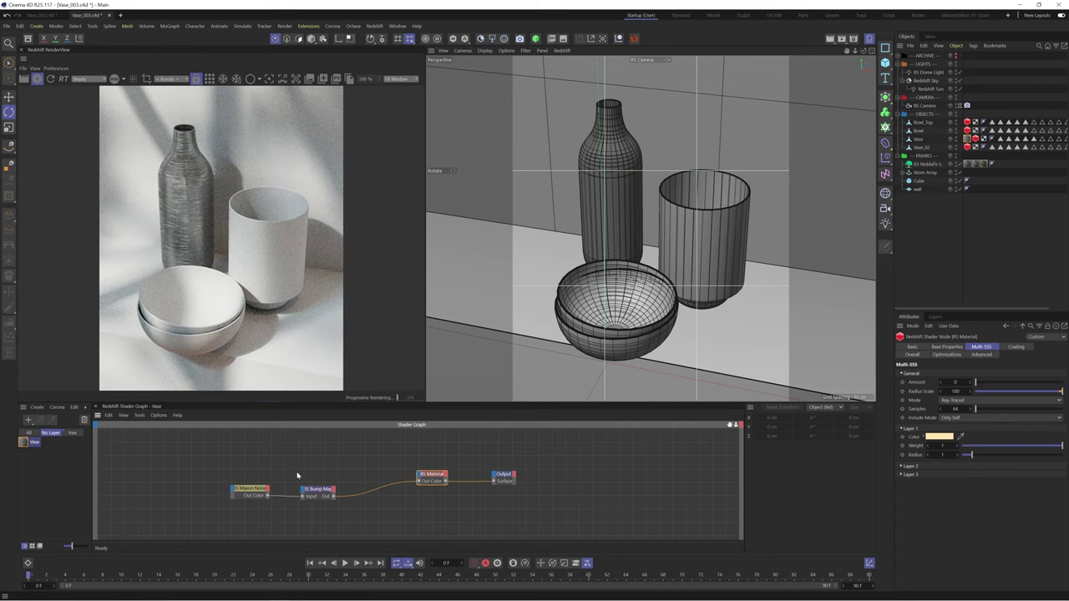
pyautogui.click(318, 489)
pyautogui.moveTo(980, 391); pyautogui.dragTo(976, 391)
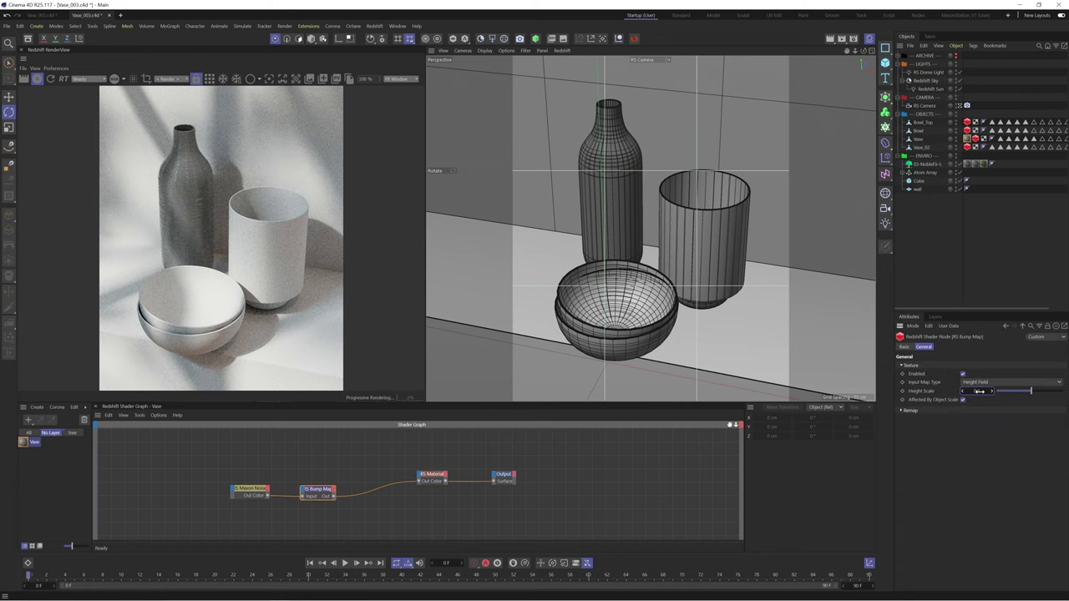
pyautogui.click(346, 459)
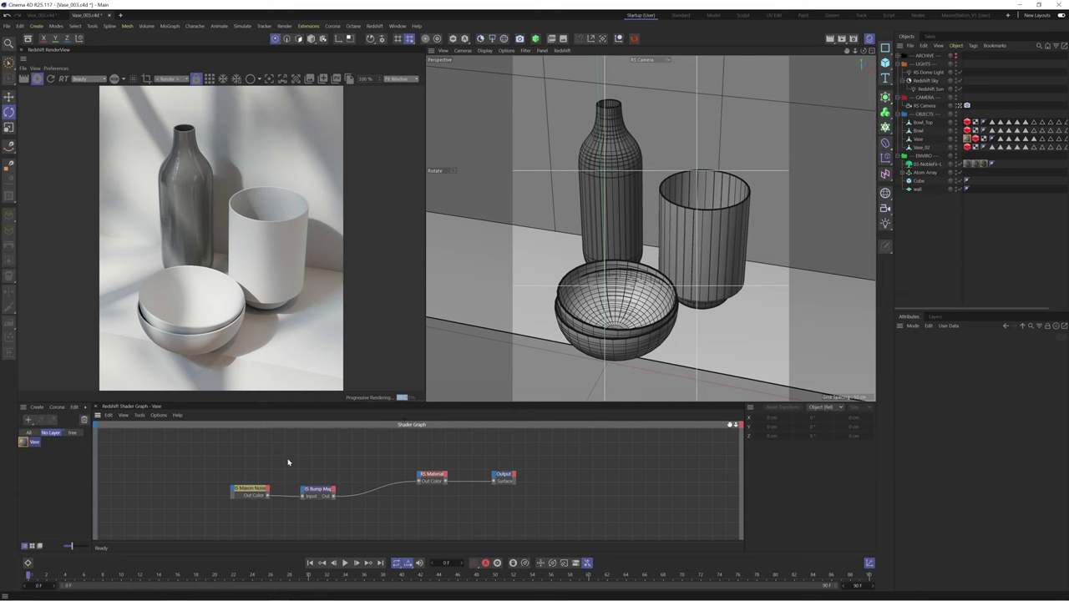
# Add an RS Ramp node to the Vase material and preview its gradient through the Output's Surface
pyautogui.doubleClick(288, 462)
pyautogui.write('ramp')
pyautogui.press('Return')
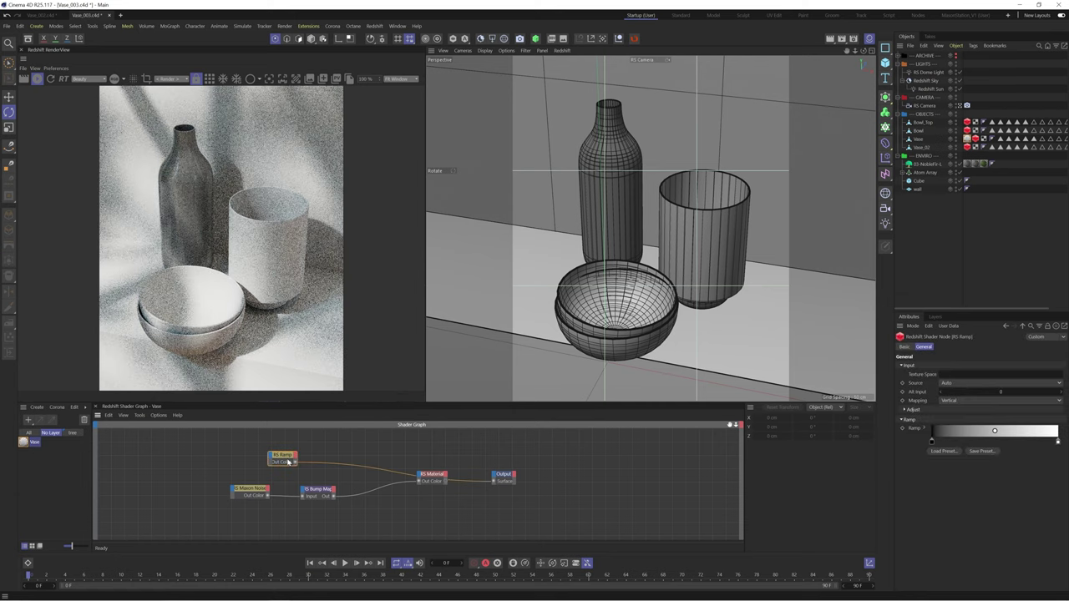
pyautogui.moveTo(932, 442)
pyautogui.mouseDown()
pyautogui.moveTo(1001, 443)
pyautogui.moveTo(932, 443)
pyautogui.mouseUp()
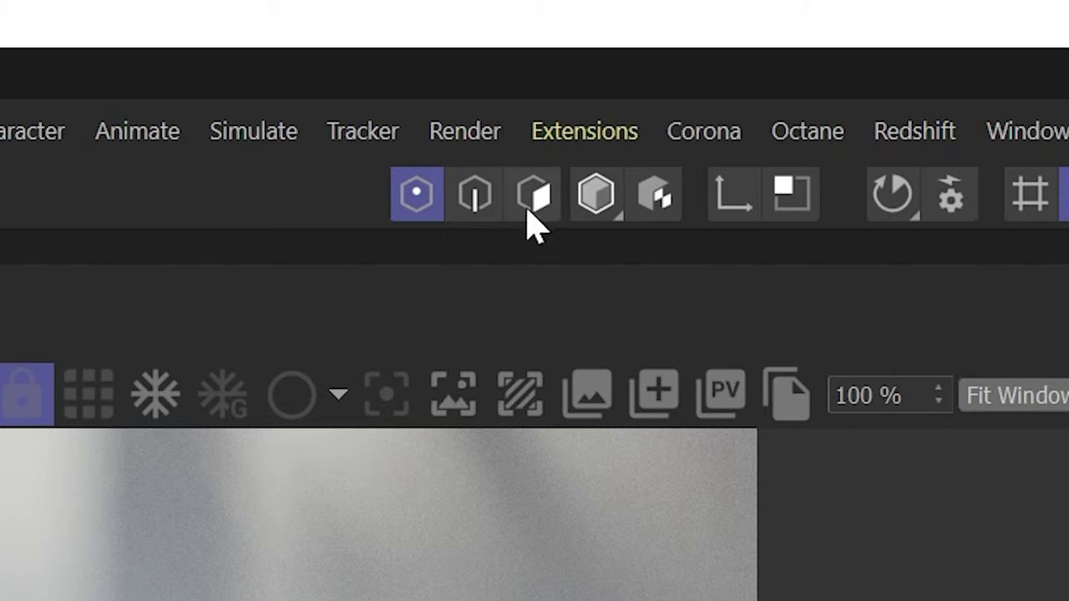
# Assign a vertex weight to the vase's selected polygons with Set Vertex Weight to generate a vertex map
pyautogui.click(529, 205)
pyautogui.click(610, 209)
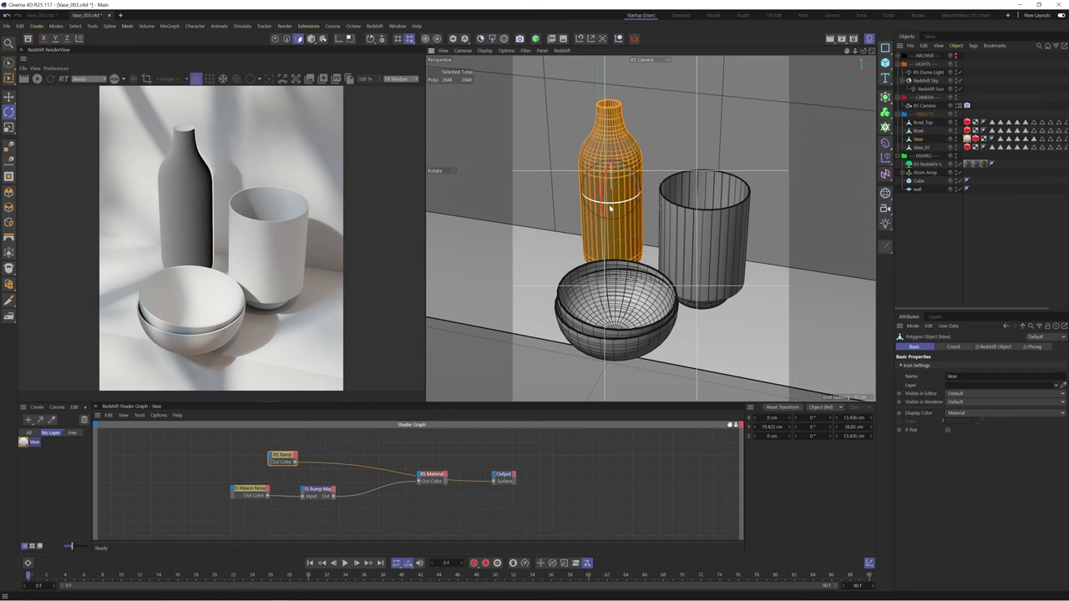
pyautogui.hotkey('shift', 'c')
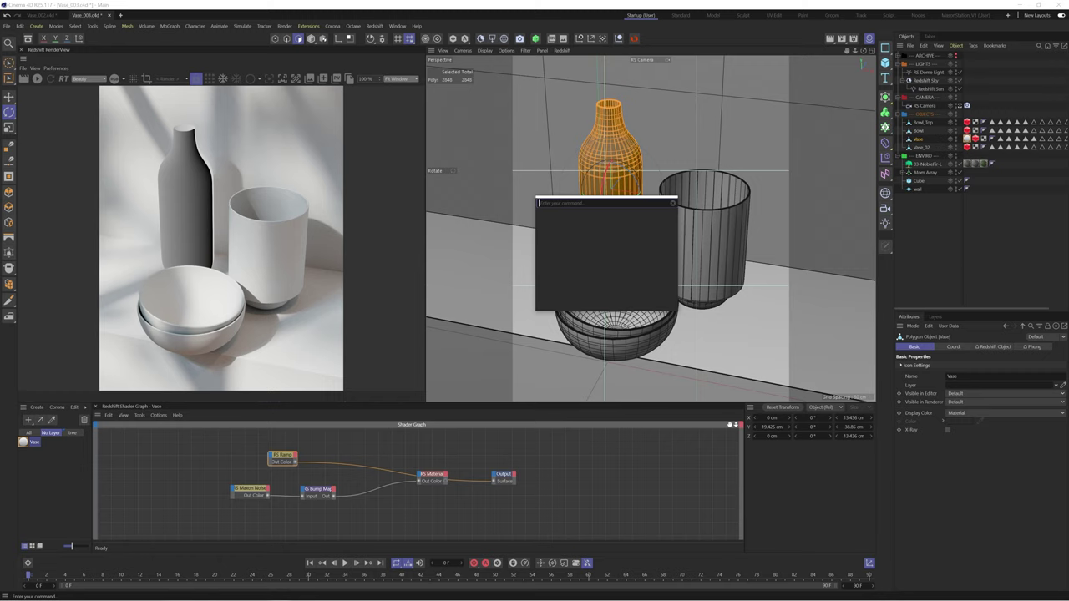
pyautogui.write('set v')
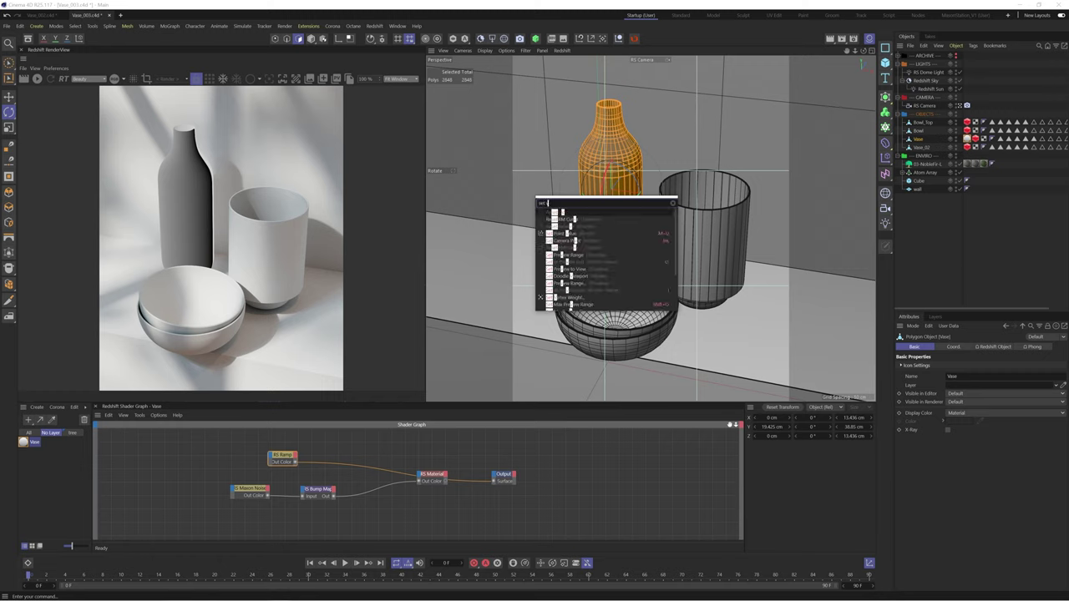
pyautogui.write('er')
pyautogui.press('Return')
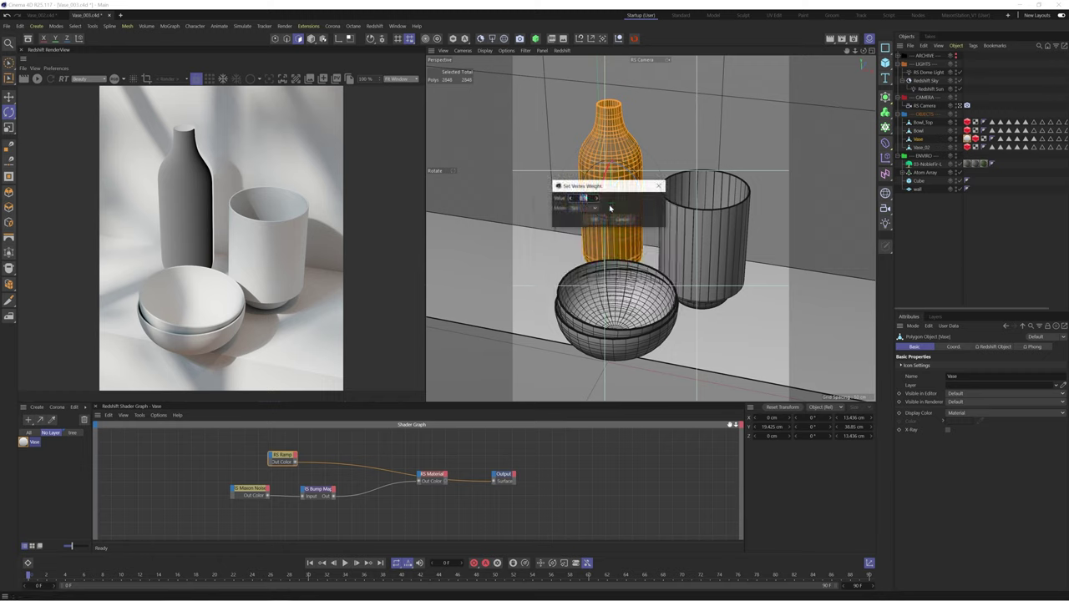
pyautogui.press('Return')
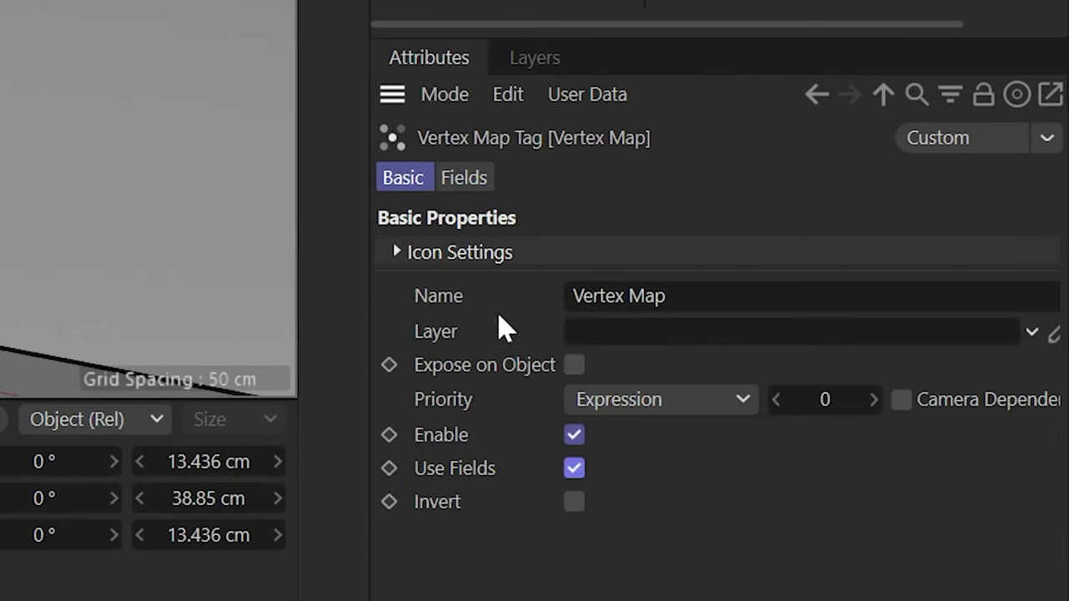
# Add a Linear Field to the vase's Vertex Map tag and set its direction to Y+
pyautogui.click(464, 177)
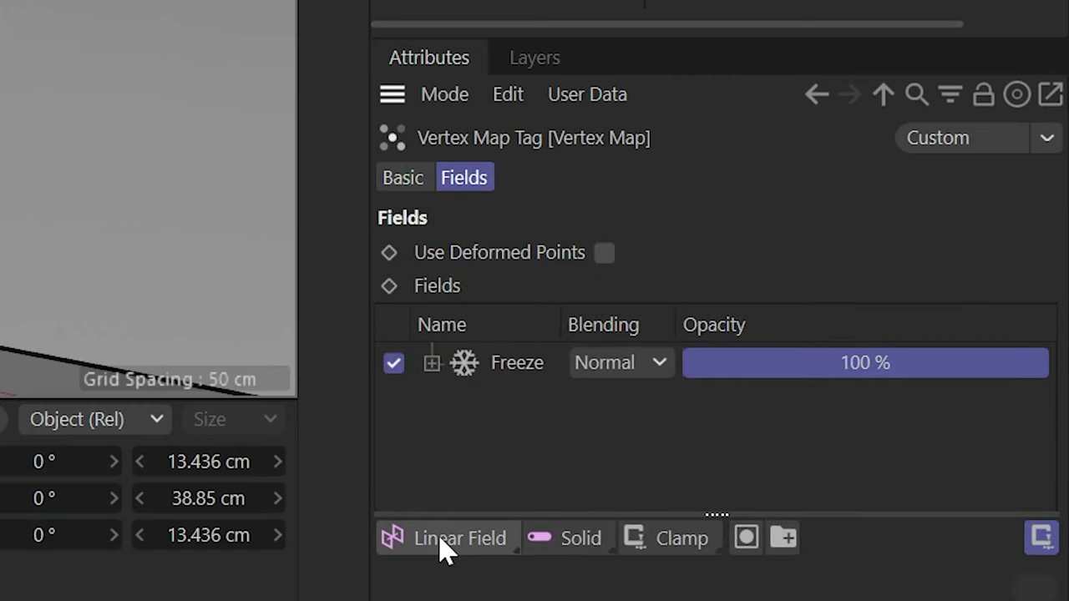
pyautogui.click(443, 539)
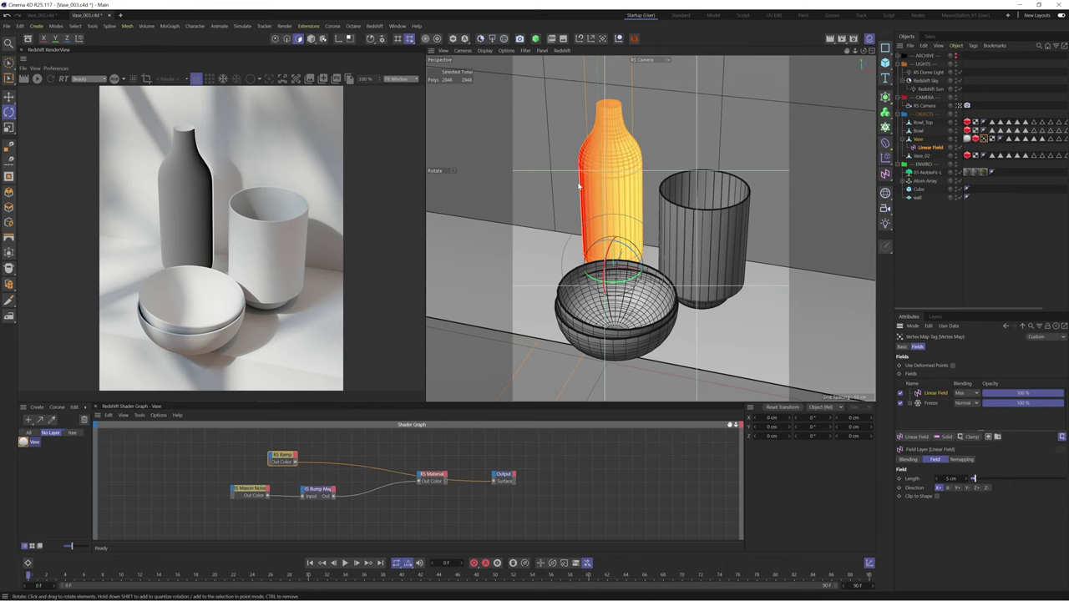
pyautogui.click(958, 488)
# Move the Linear Field up along the vase and set its length to 18.7 cm
pyautogui.click(929, 147)
pyautogui.press('F4')
pyautogui.press('e')
pyautogui.moveTo(617, 179); pyautogui.dragTo(616, 138)
pyautogui.press('F1')
pyautogui.press('F4')
pyautogui.moveTo(974, 385)
pyautogui.mouseDown()
pyautogui.moveTo(987, 386)
pyautogui.moveTo(970, 381)
pyautogui.mouseUp()
pyautogui.press('F1')
# Start the render preview and add a C4D Vertex Map node with the vase's Vertex Map, previewed through the Output's Surface
pyautogui.click(293, 448)
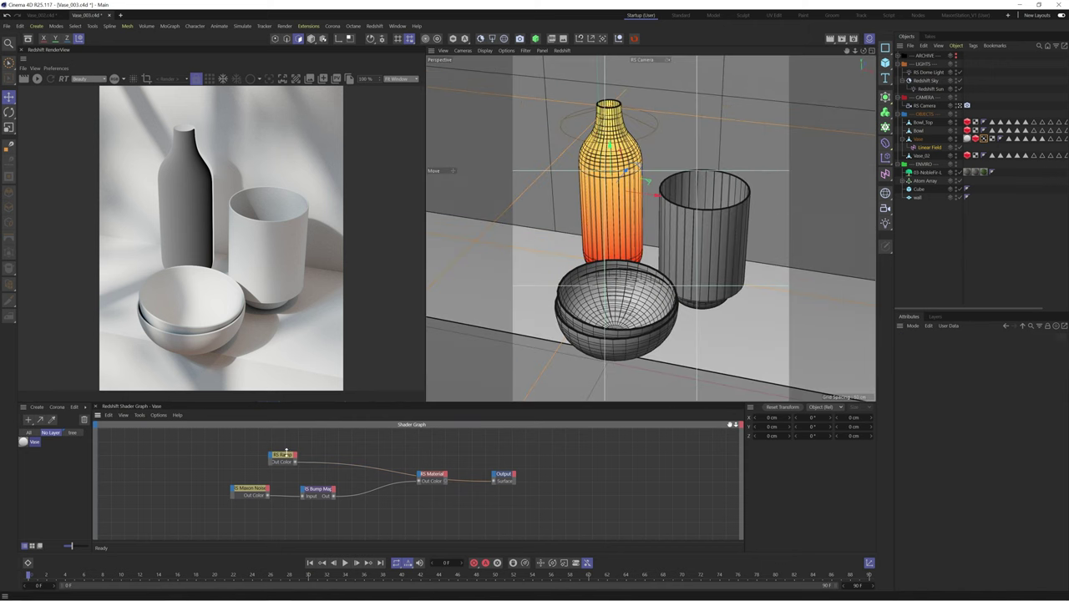
pyautogui.click(38, 78)
pyautogui.moveTo(282, 455); pyautogui.dragTo(275, 465)
pyautogui.hotkey('shift', 'c')
pyautogui.write('vert')
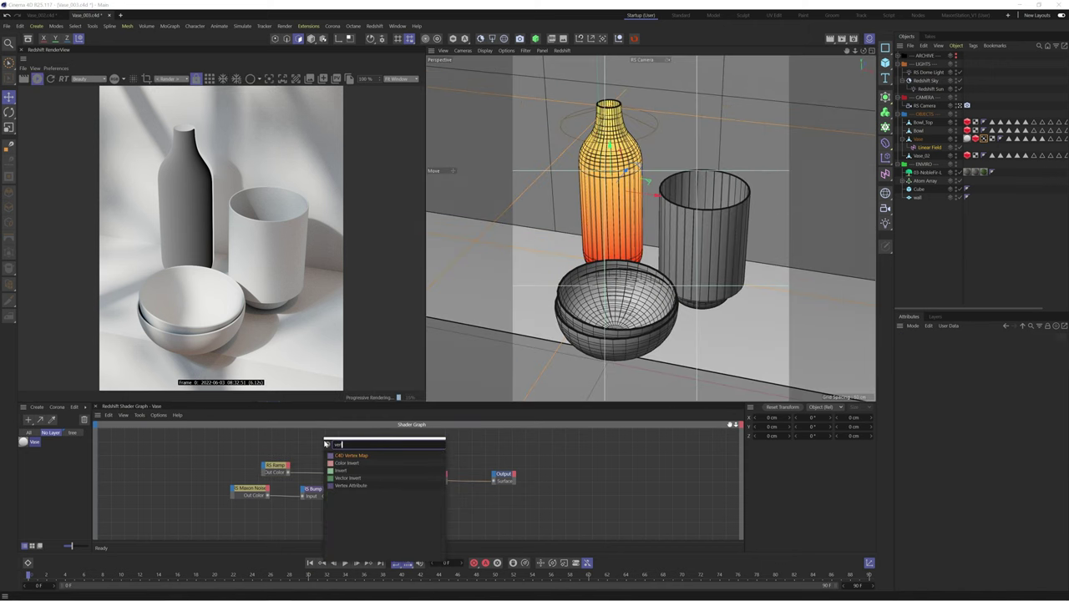
pyautogui.press('Return')
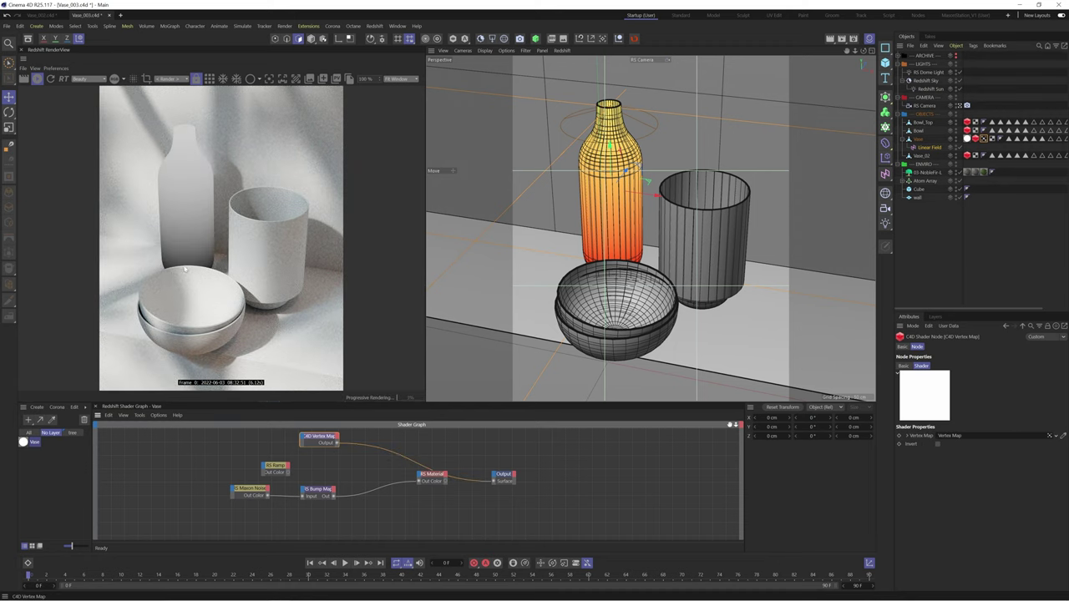
# Try the Linear Field in the X+ direction and shift it sideways across the vase
pyautogui.click(929, 147)
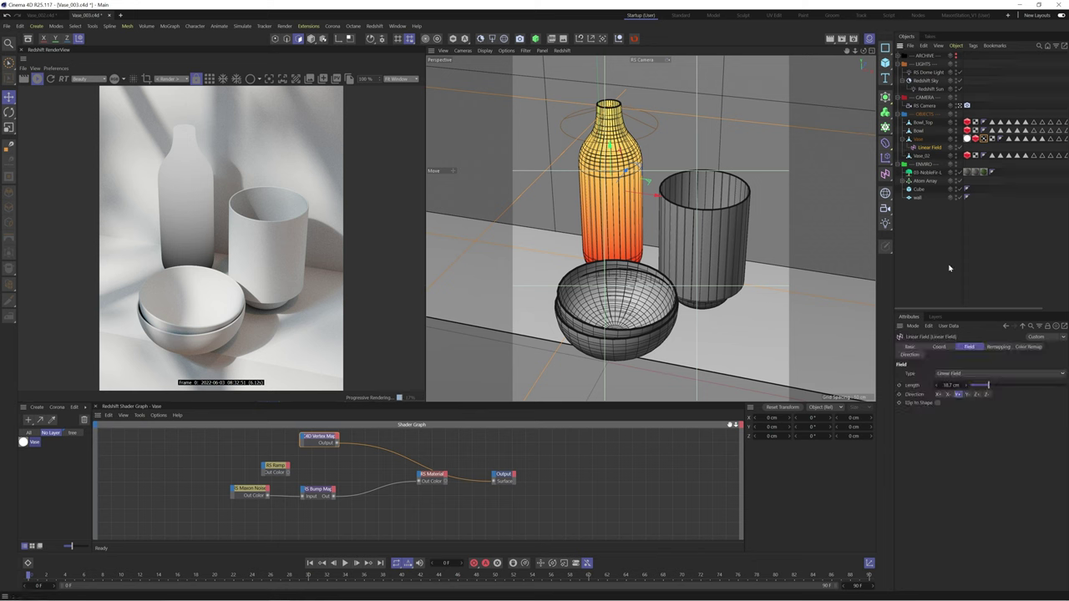
pyautogui.click(938, 394)
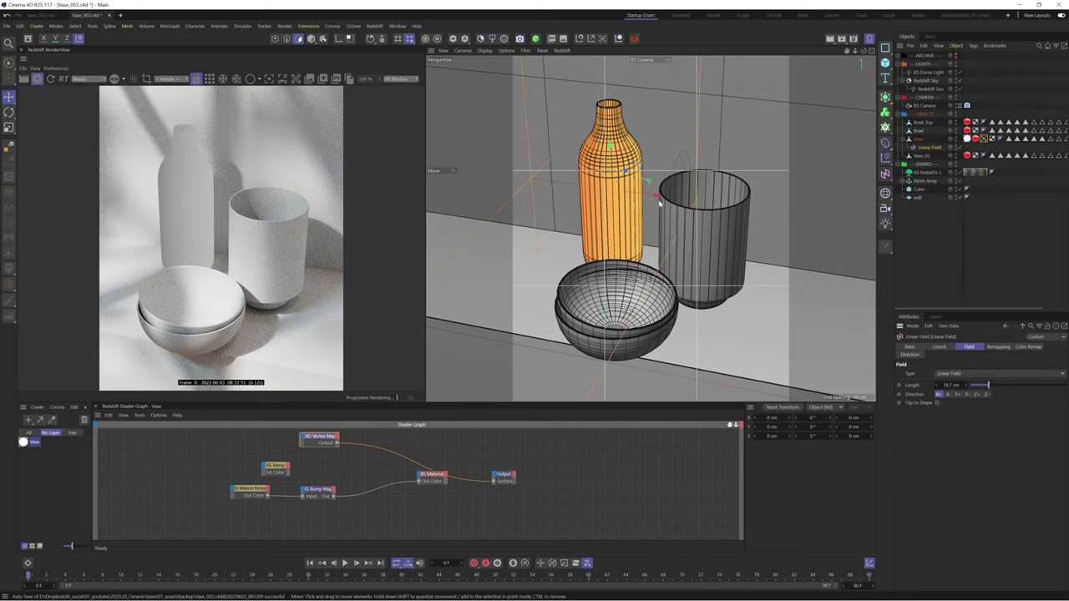
pyautogui.moveTo(659, 201); pyautogui.dragTo(680, 187)
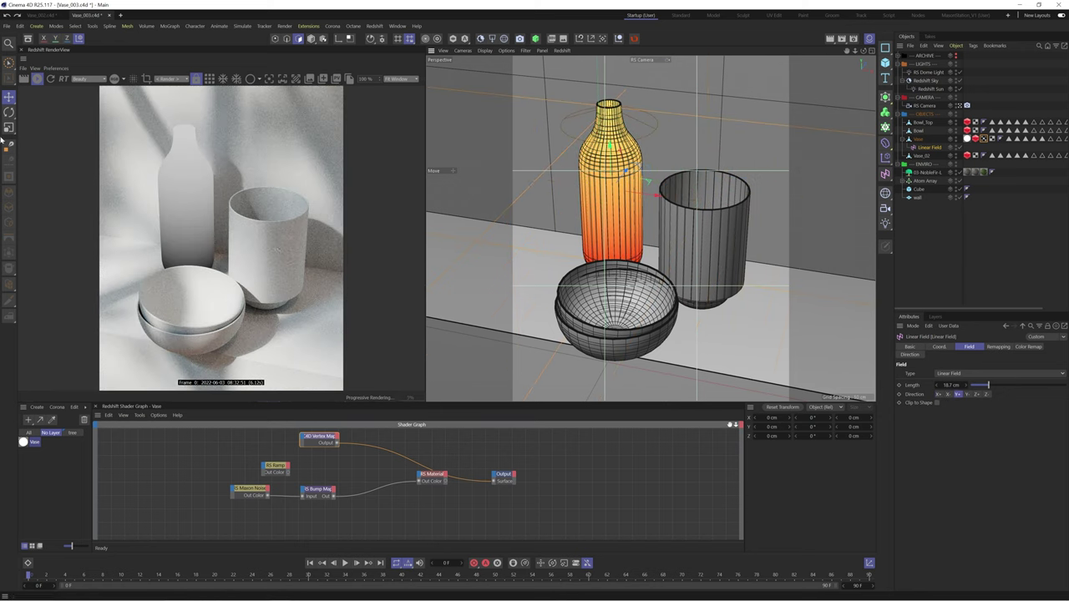
# Reposition the C4D Vertex Map node, feed it into the RS Ramp and preview the ramp through the Output
pyautogui.moveTo(323, 437); pyautogui.dragTo(211, 450)
pyautogui.moveTo(223, 455)
pyautogui.mouseDown()
pyautogui.moveTo(266, 469)
pyautogui.moveTo(305, 455)
pyautogui.moveTo(237, 457)
pyautogui.mouseUp()
pyautogui.click(323, 471)
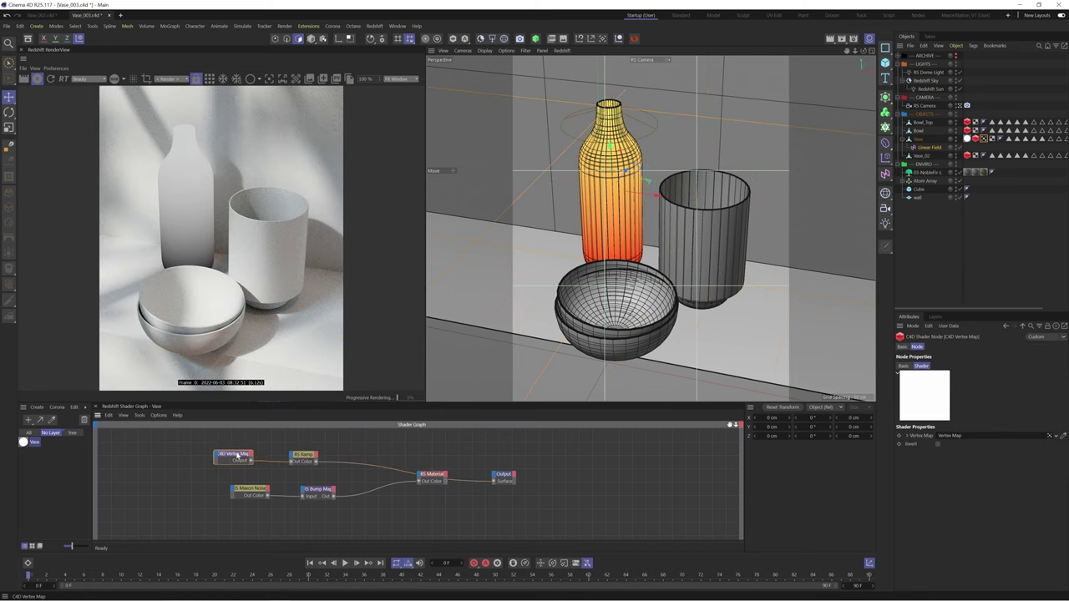
# Tint the ramp's knots green and connect it to the RS Material's diffuse color, routing the material back to the Output's Surface
pyautogui.click(306, 456)
pyautogui.moveTo(1041, 441); pyautogui.dragTo(1059, 441)
pyautogui.doubleClick(932, 441)
pyautogui.moveTo(841, 476); pyautogui.dragTo(887, 477)
pyautogui.moveTo(841, 468); pyautogui.dragTo(870, 459)
pyautogui.click(870, 491)
pyautogui.doubleClick(1058, 441)
pyautogui.moveTo(841, 468); pyautogui.dragTo(874, 470)
pyautogui.click(869, 490)
pyautogui.moveTo(319, 462); pyautogui.dragTo(420, 474)
pyautogui.moveTo(445, 482); pyautogui.dragTo(494, 481)
# Add an olive-green knot at about 65% on the RS Ramp and adjust the end knot's color
pyautogui.click(306, 456)
pyautogui.click(1014, 441)
pyautogui.doubleClick(1013, 441)
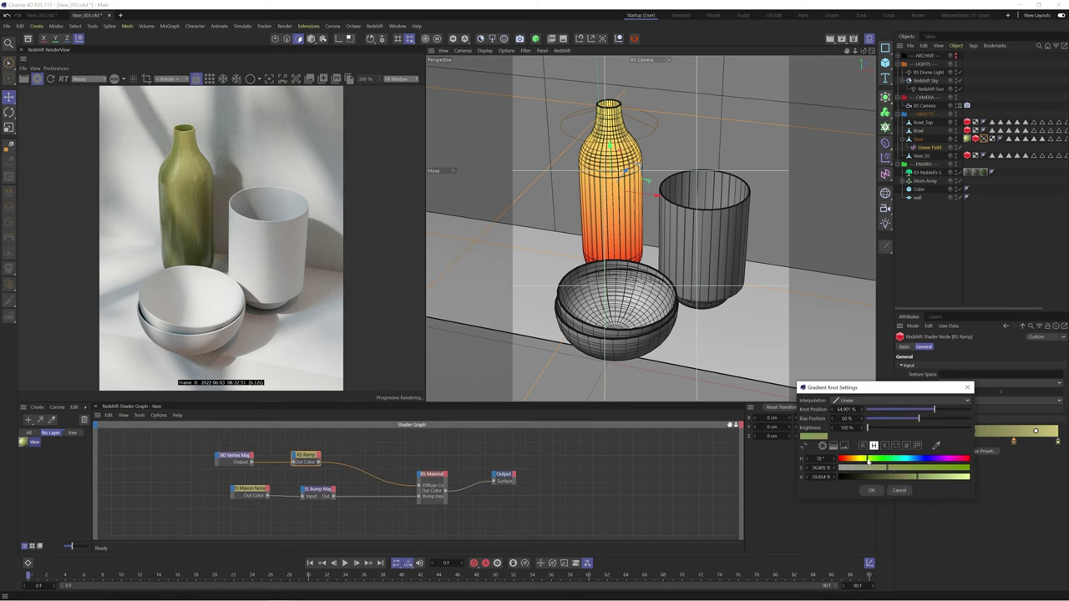
pyautogui.click(869, 490)
pyautogui.doubleClick(1059, 441)
pyautogui.click(869, 491)
# Add a Shader Field with a Noise shader to the vase's Vertex Map tag
pyautogui.click(236, 458)
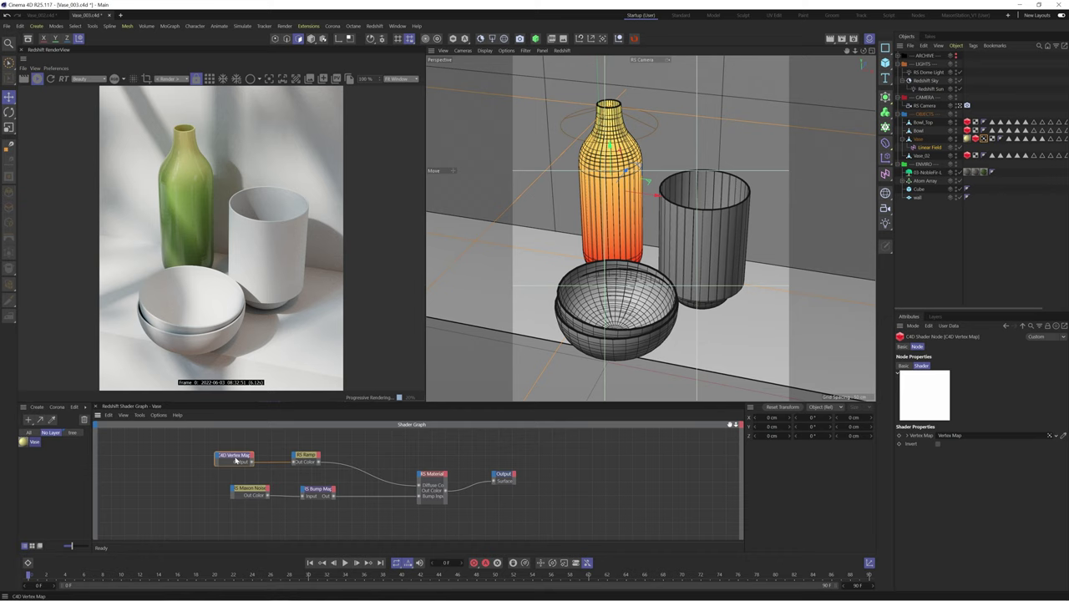
pyautogui.click(984, 138)
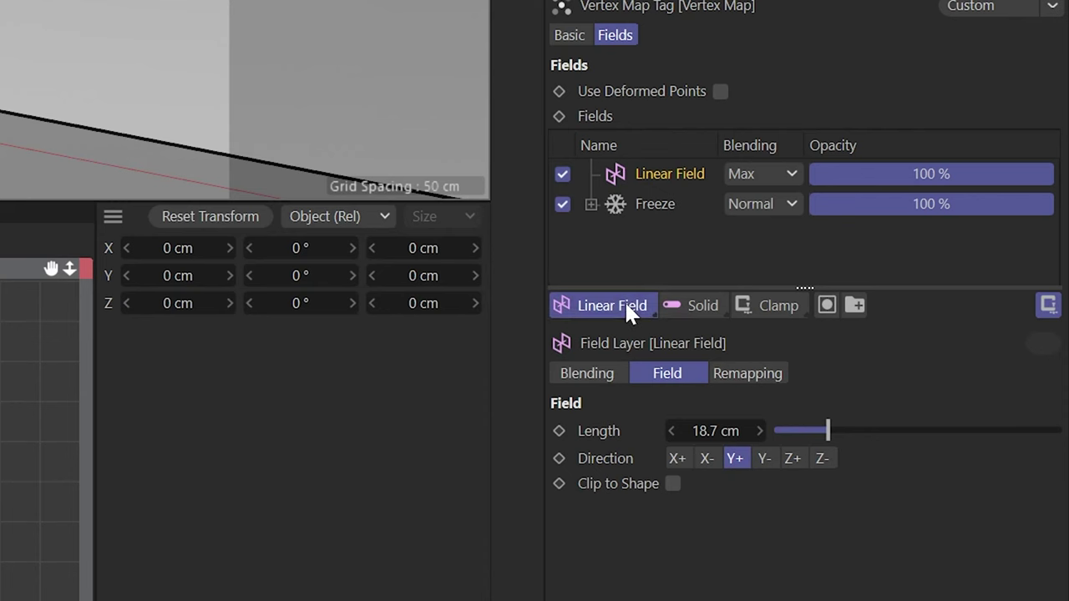
pyautogui.click(921, 437)
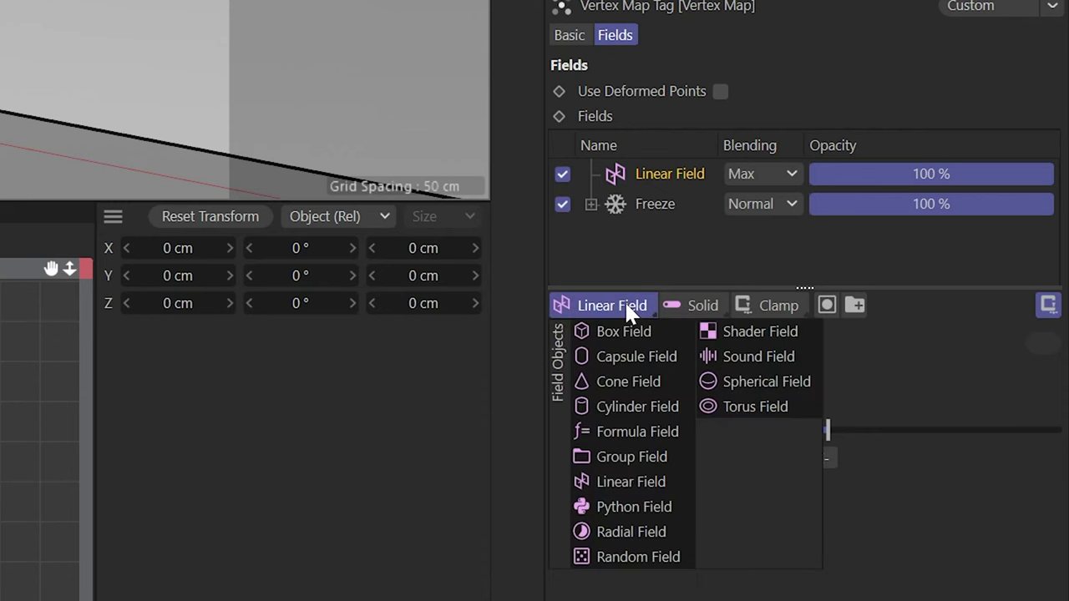
pyautogui.click(735, 332)
pyautogui.click(925, 488)
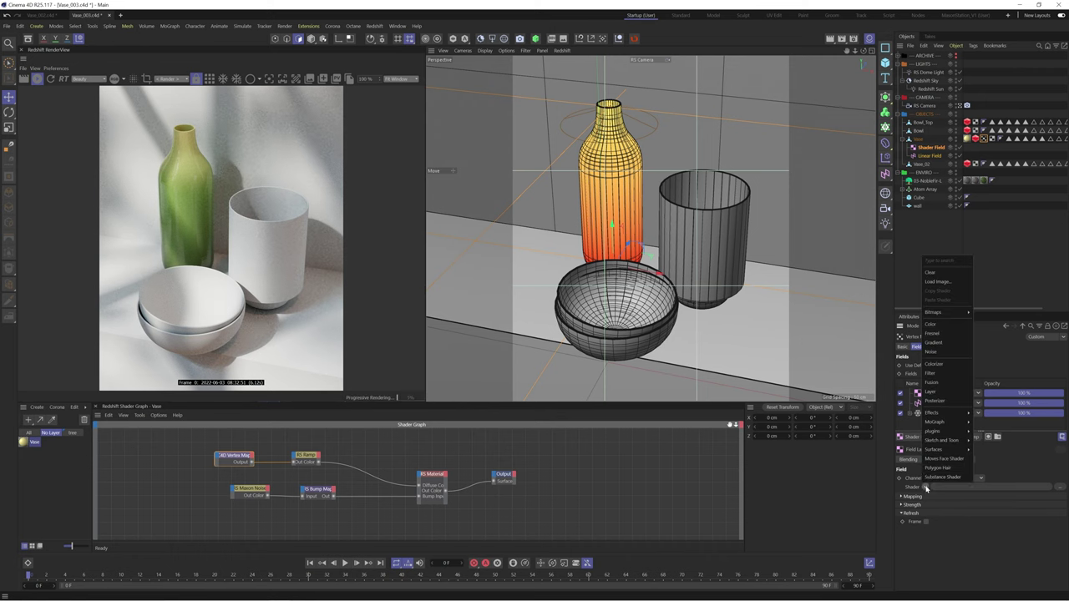
pyautogui.click(932, 352)
# Set the field's Noise shader to a Global Scale of 10% and Relative Scale values of 50% and 200%
pyautogui.click(919, 503)
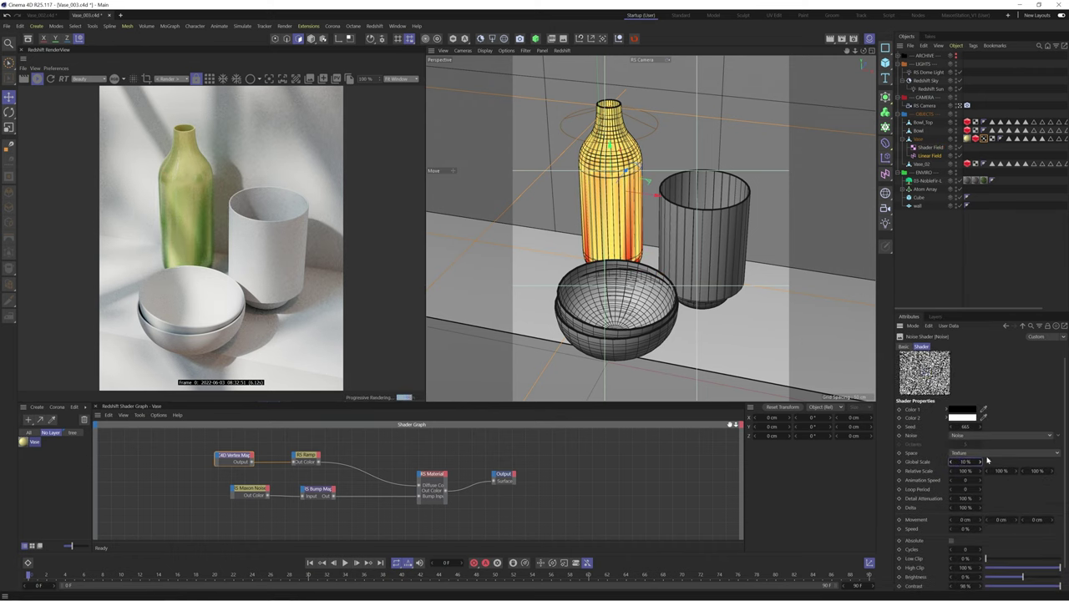
pyautogui.click(983, 138)
pyautogui.moveTo(318, 462); pyautogui.dragTo(494, 481)
pyautogui.write('50')
pyautogui.press('Tab')
pyautogui.write('200')
pyautogui.press('Tab')
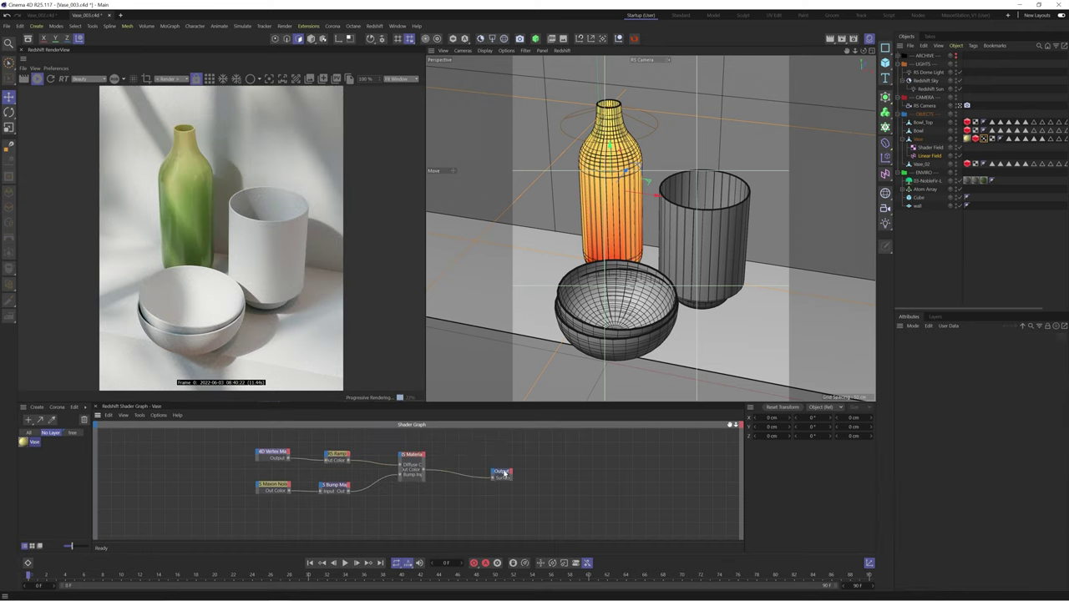
# Make room before the Output node and insert a Material Blender between the RS Material and the Output
pyautogui.moveTo(504, 473); pyautogui.dragTo(528, 469)
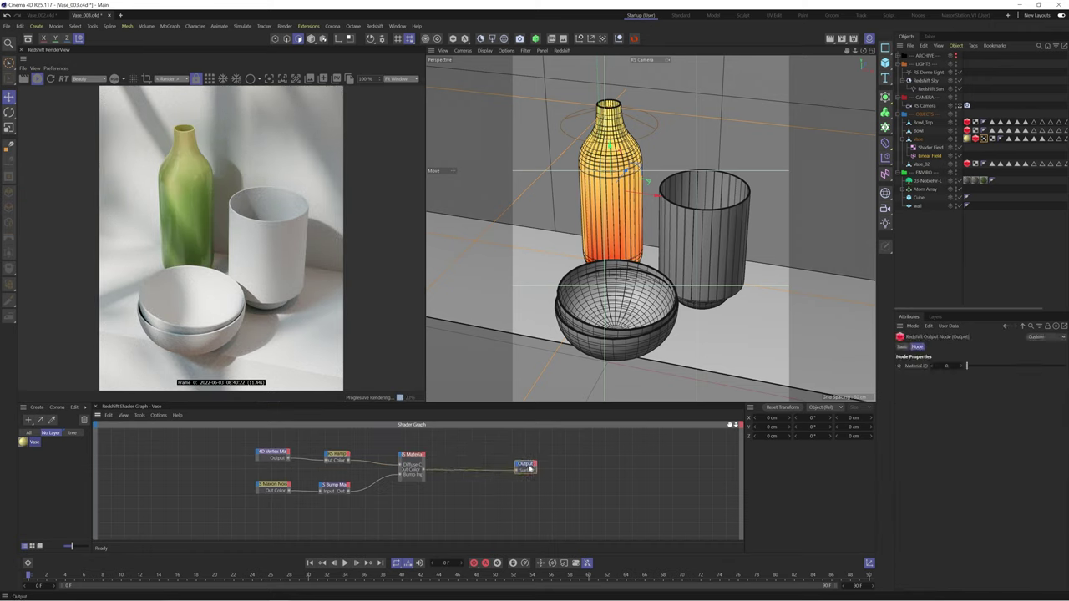
pyautogui.click(467, 497)
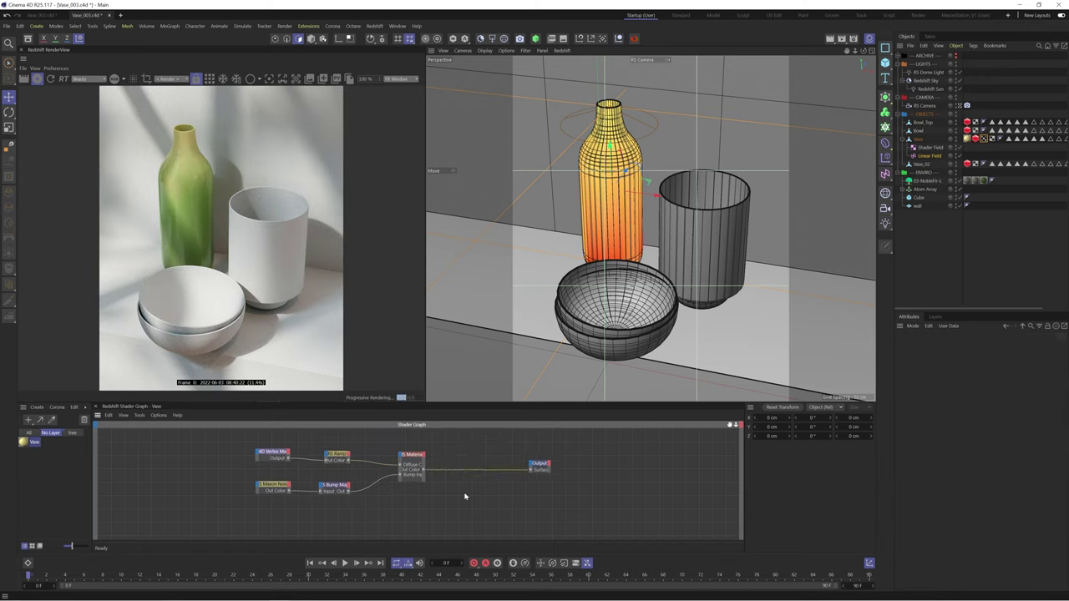
pyautogui.hotkey('shift', 'c')
pyautogui.write('mat')
pyautogui.press('Return')
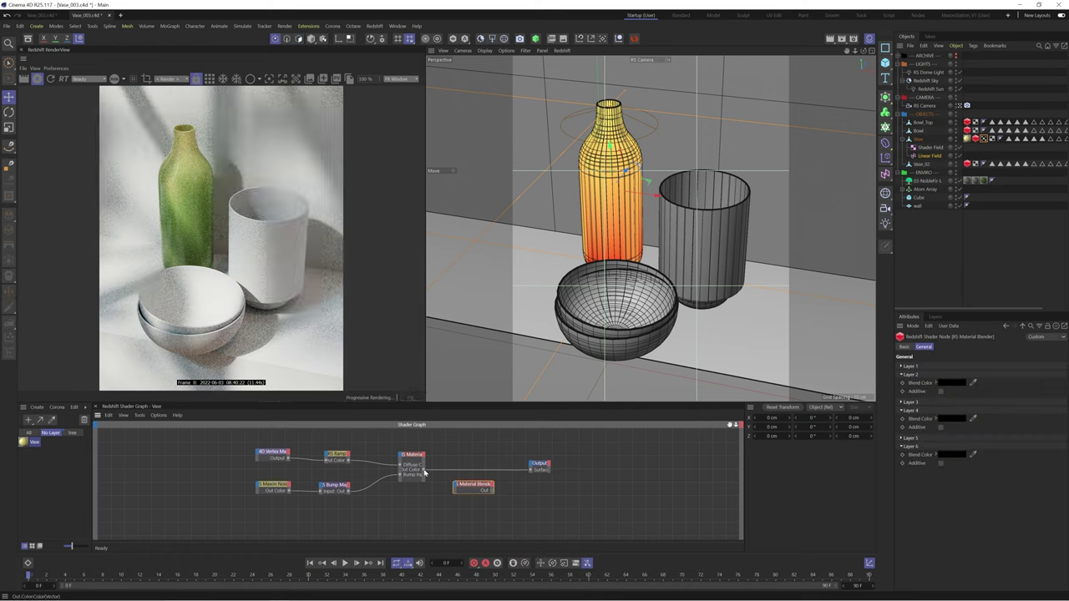
pyautogui.moveTo(456, 488); pyautogui.dragTo(487, 466)
pyautogui.click(510, 501)
# Add a second RS Material node, preview it through the Output and set its diffuse color to light grey
pyautogui.hotkey('shift', 'c')
pyautogui.write('rs mat')
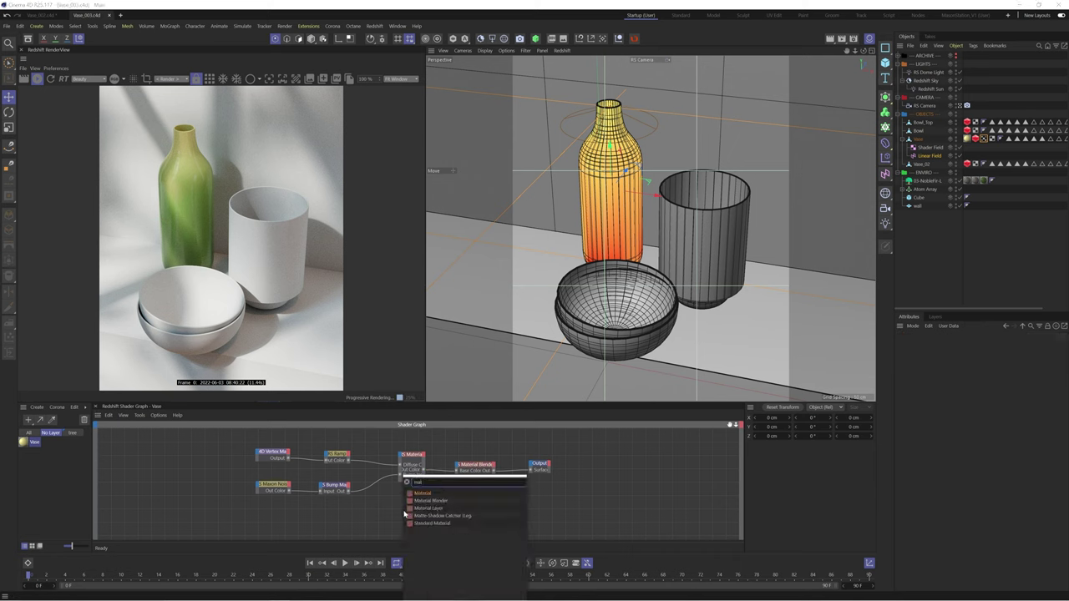
pyautogui.press('Return')
pyautogui.moveTo(405, 508); pyautogui.dragTo(532, 470)
pyautogui.click(410, 504)
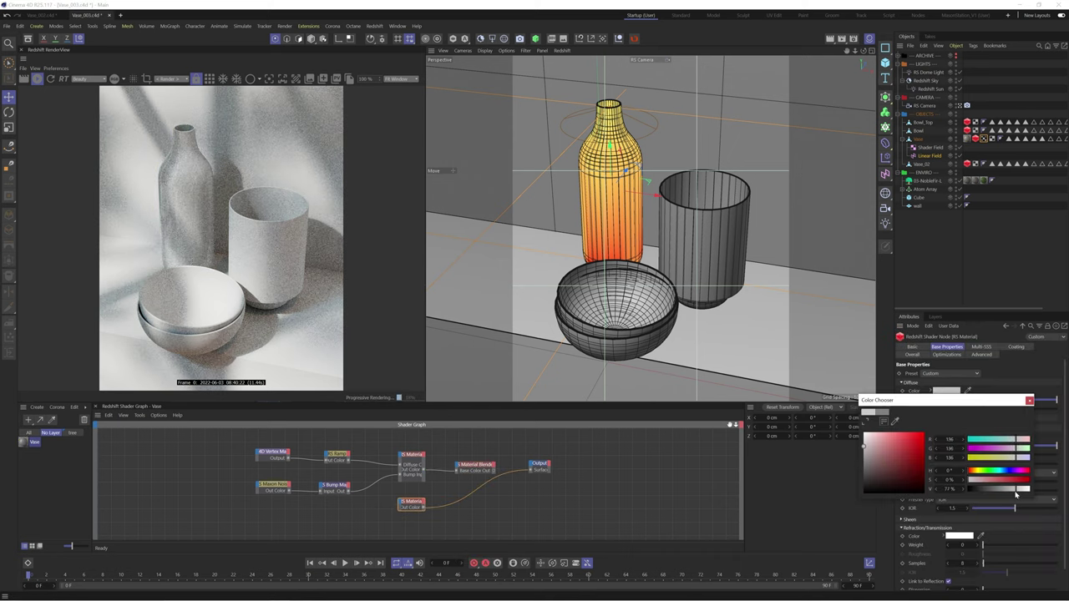
pyautogui.click(575, 446)
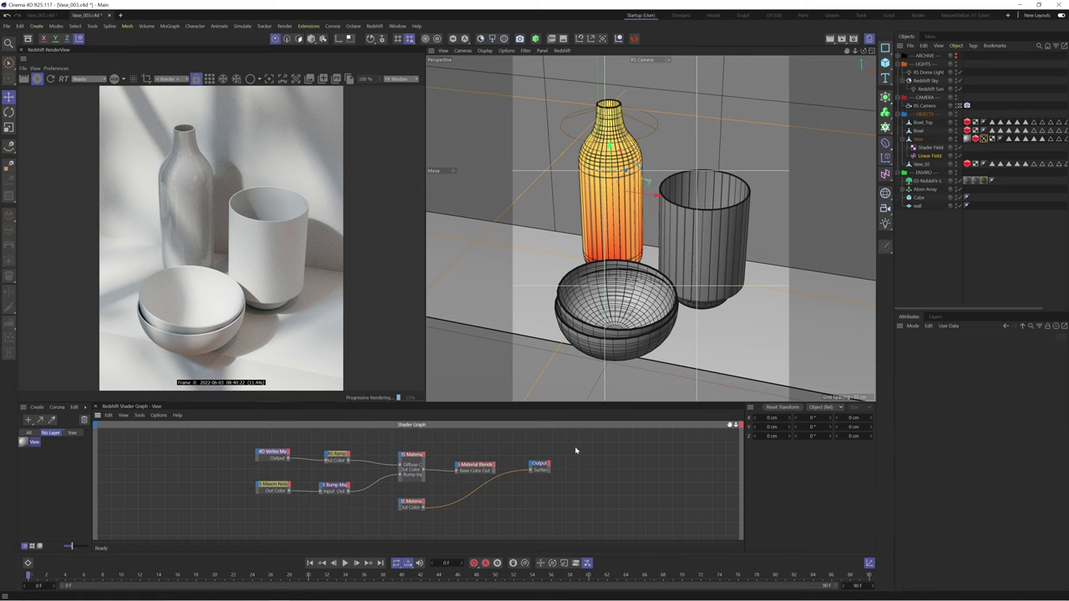
# Add another Maxon Noise node, preview it through the Output and set its Overall Scale to 0.1
pyautogui.scroll(-2, 568, 445)
pyautogui.hotkey('shift', 'c')
pyautogui.write('maxon')
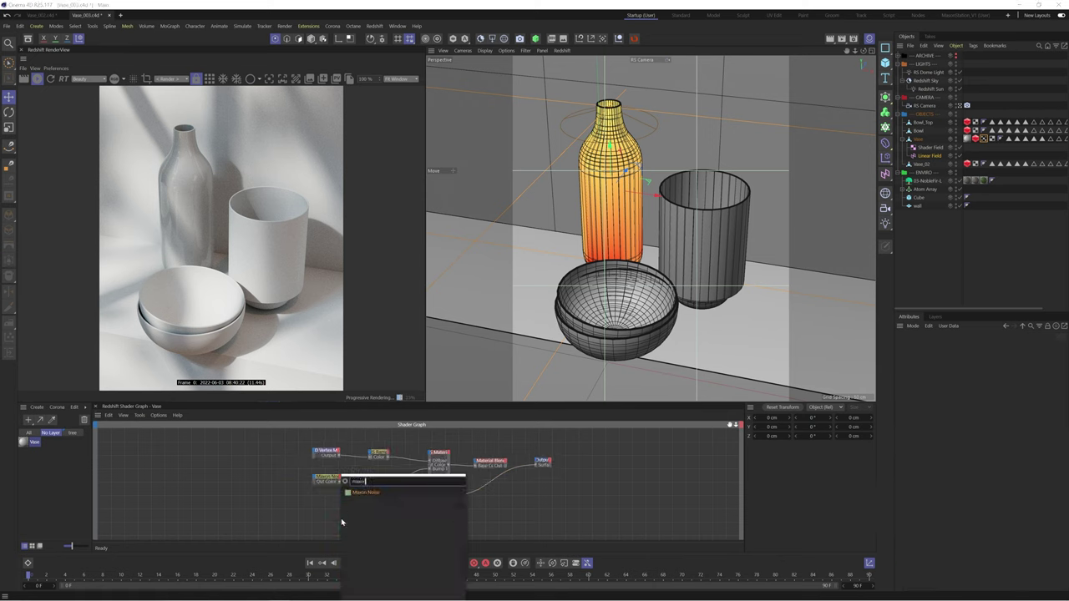
pyautogui.press('Return')
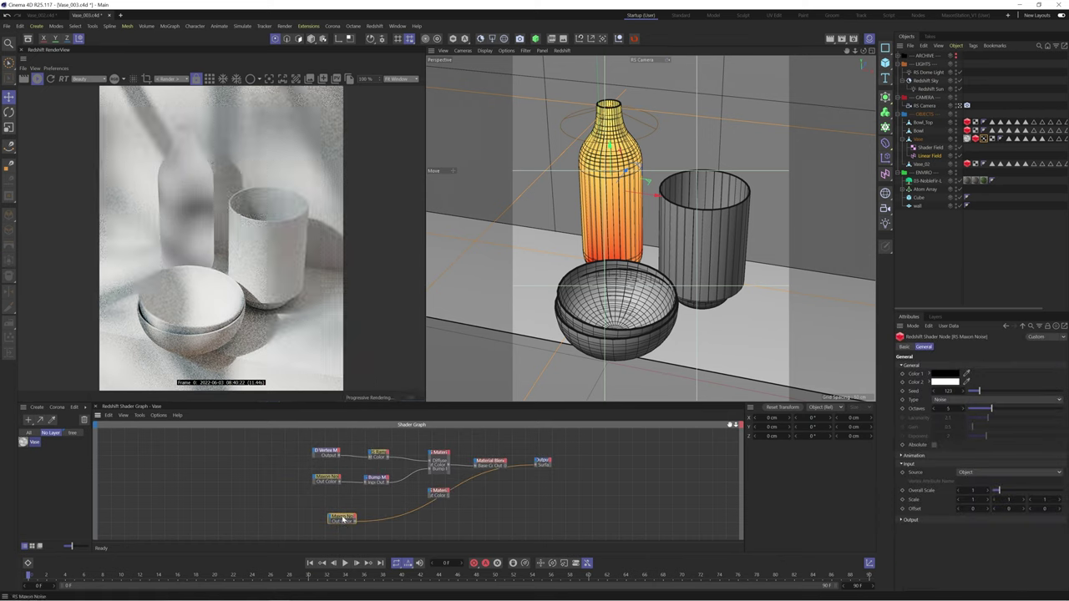
pyautogui.write('.1')
pyautogui.press('Return')
# Turn the new Maxon Noise into fine specks with type Voronoi 2, Low Clip 0.945 and Overall Scale 0.01
pyautogui.click(956, 400)
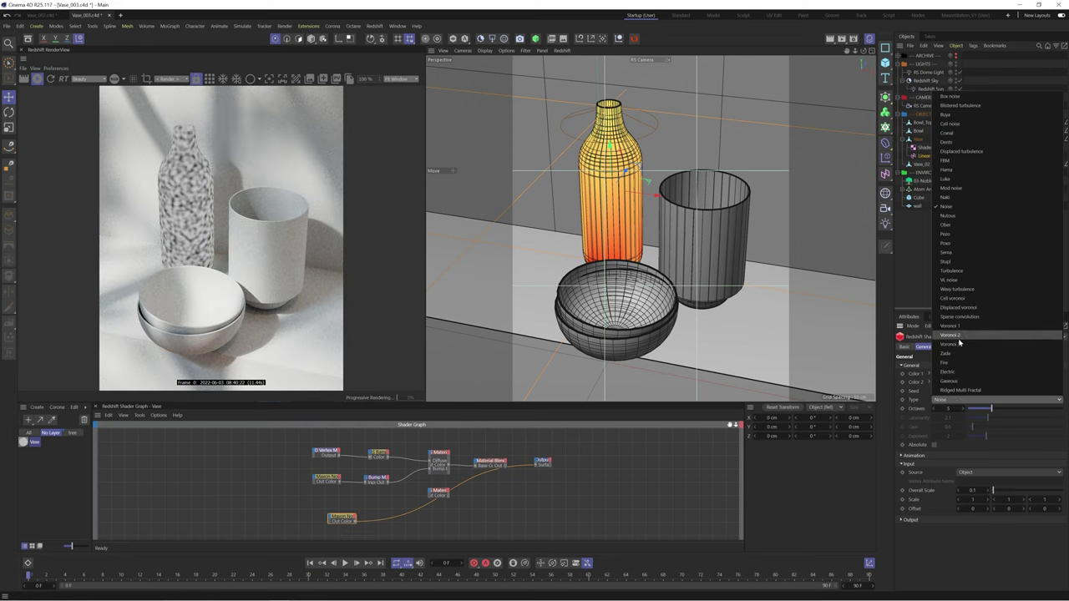
pyautogui.click(959, 340)
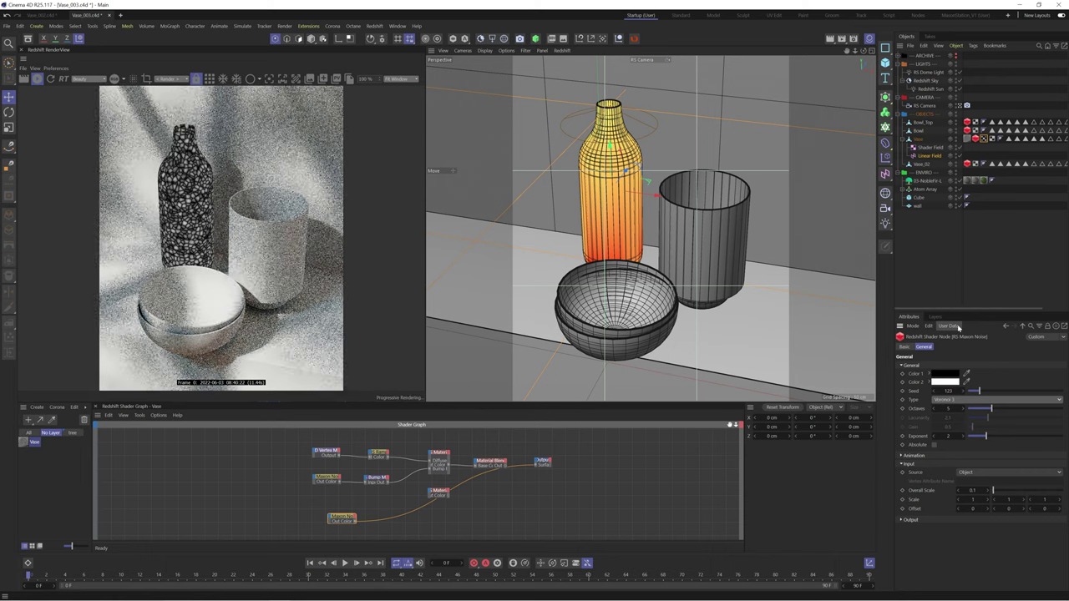
pyautogui.click(909, 520)
pyautogui.moveTo(969, 538); pyautogui.dragTo(1059, 542)
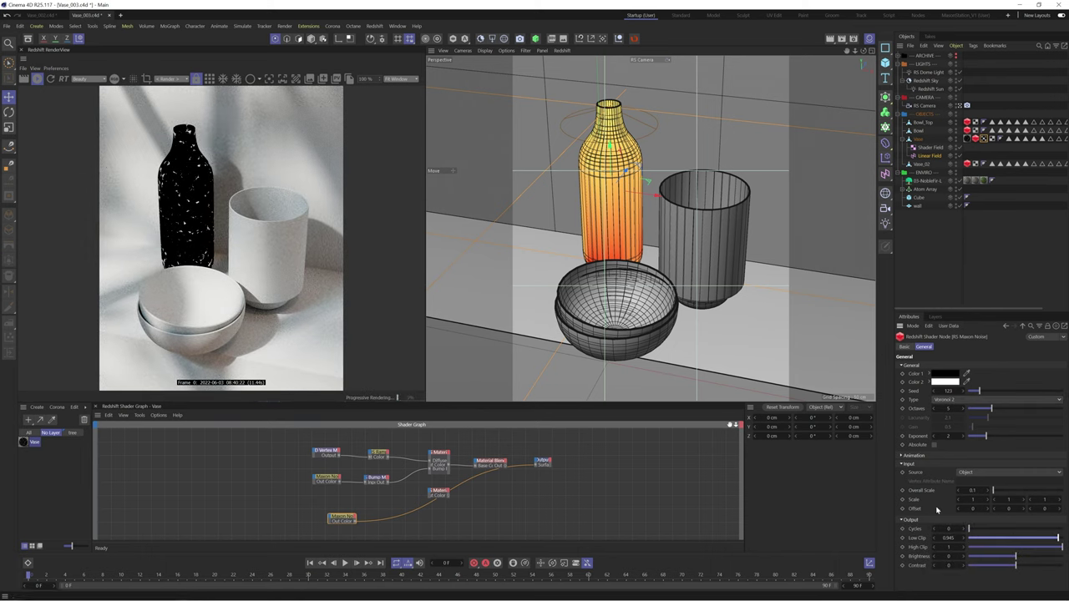
pyautogui.doubleClick(972, 491)
pyautogui.write('0.01')
# Connect the second RS Material to the Material Blender as its first layer, with the speckled Maxon Noise as the blend color
pyautogui.moveTo(342, 516); pyautogui.dragTo(436, 512)
pyautogui.moveTo(447, 495); pyautogui.dragTo(476, 463)
pyautogui.click(526, 487)
pyautogui.moveTo(483, 489)
pyautogui.click(537, 497)
pyautogui.click(493, 465)
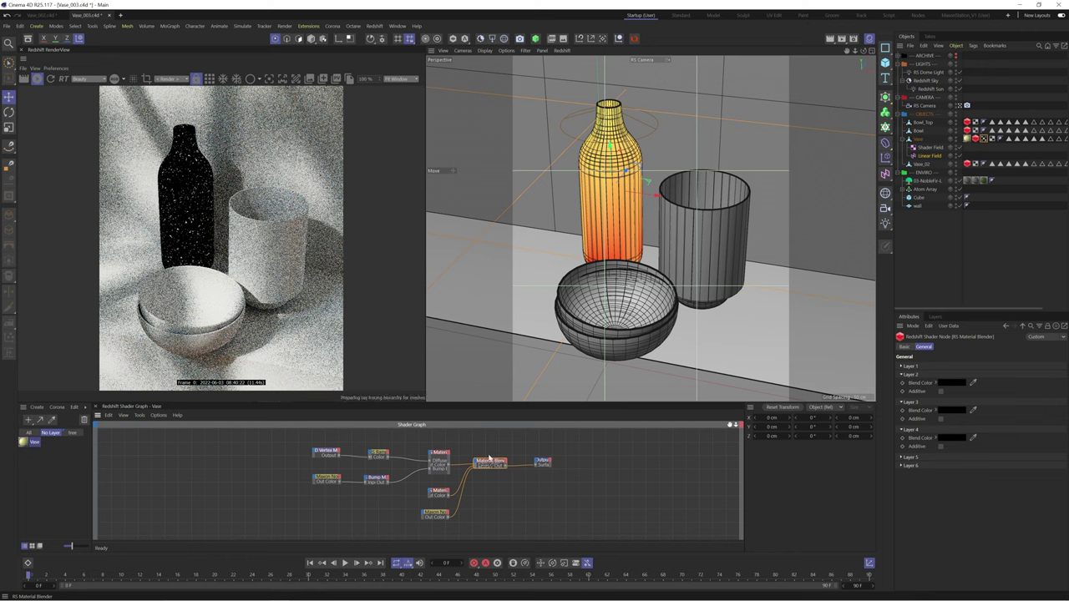
# Add an RS Ramp node after the speckled Maxon Noise and preview it through the Output's Surface
pyautogui.hotkey('shift', 'c')
pyautogui.write('ramp')
pyautogui.moveTo(435, 513)
pyautogui.mouseDown()
pyautogui.moveTo(385, 516)
pyautogui.moveTo(430, 522)
pyautogui.mouseUp()
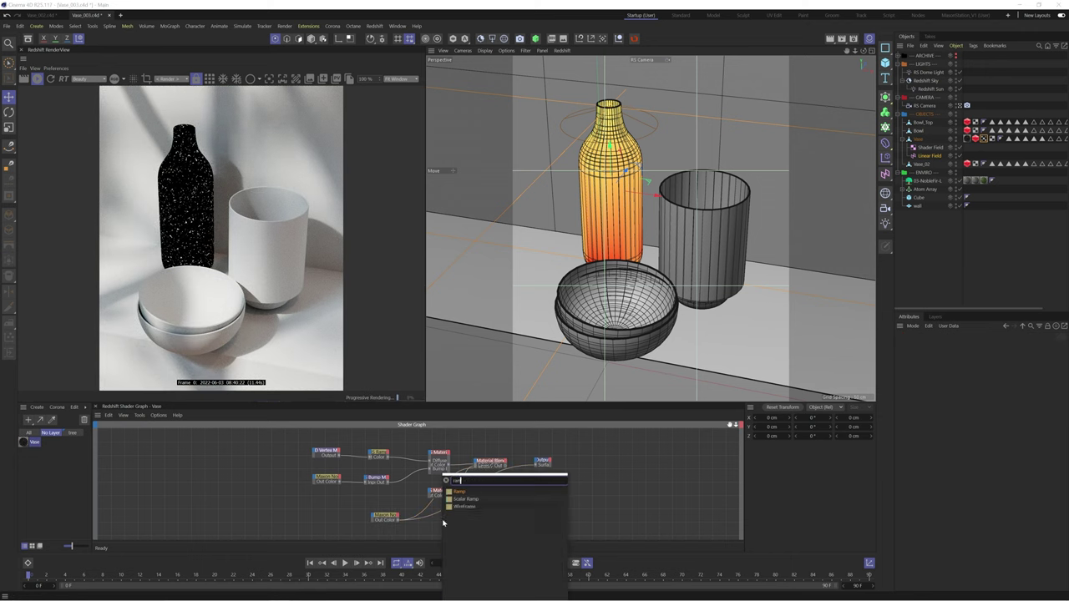
pyautogui.press('Return')
pyautogui.click(441, 519)
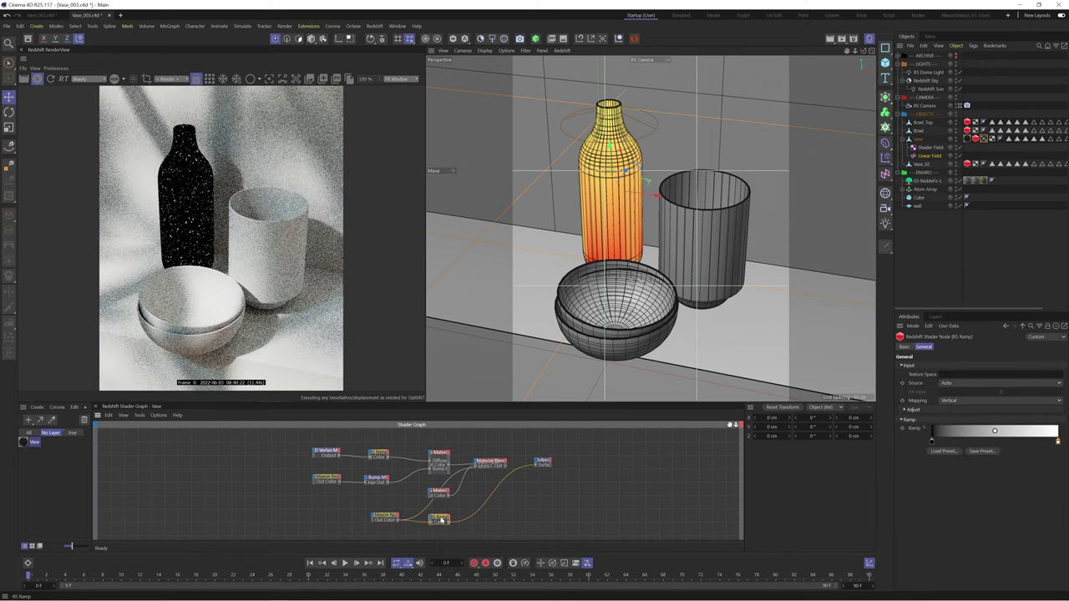
# Tighten the RS Ramp's black-to-white transition and connect it to the Material Blender's first-layer blend color
pyautogui.moveTo(1058, 441); pyautogui.dragTo(960, 442)
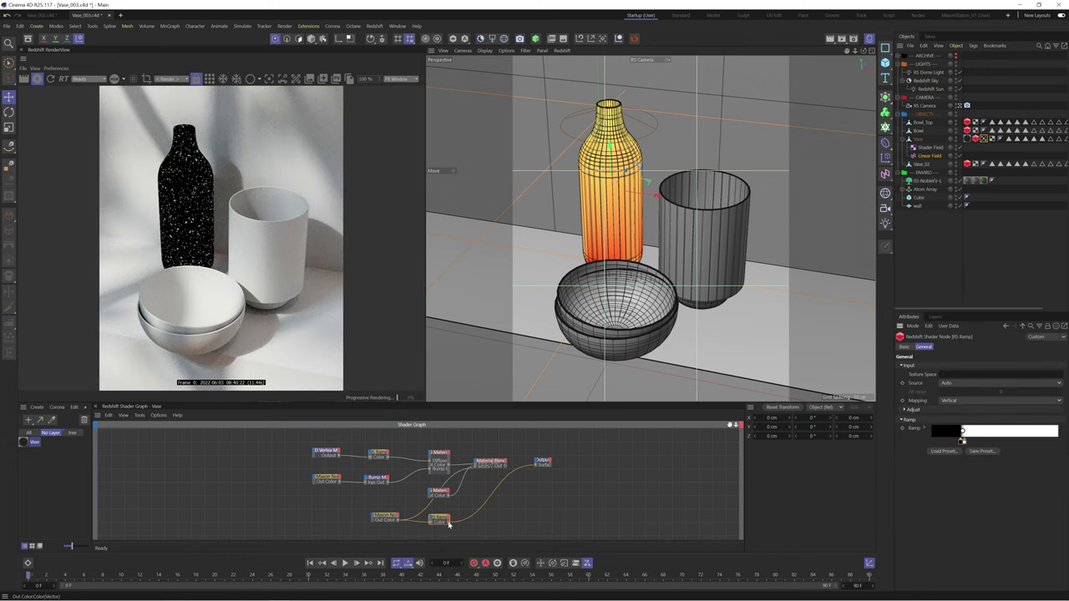
pyautogui.moveTo(449, 522); pyautogui.dragTo(485, 470)
pyautogui.doubleClick(490, 463)
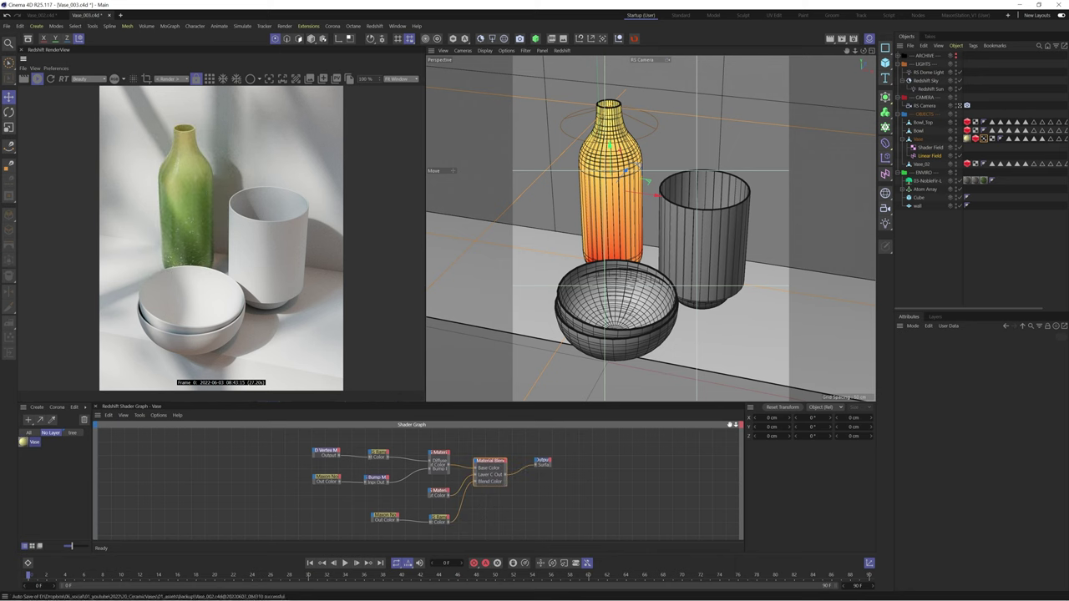
# Set the second RS Material's diffuse color to a dark olive green for the speckles
pyautogui.click(439, 492)
pyautogui.click(946, 390)
pyautogui.moveTo(969, 480); pyautogui.dragTo(993, 480)
pyautogui.moveTo(968, 471); pyautogui.dragTo(988, 492)
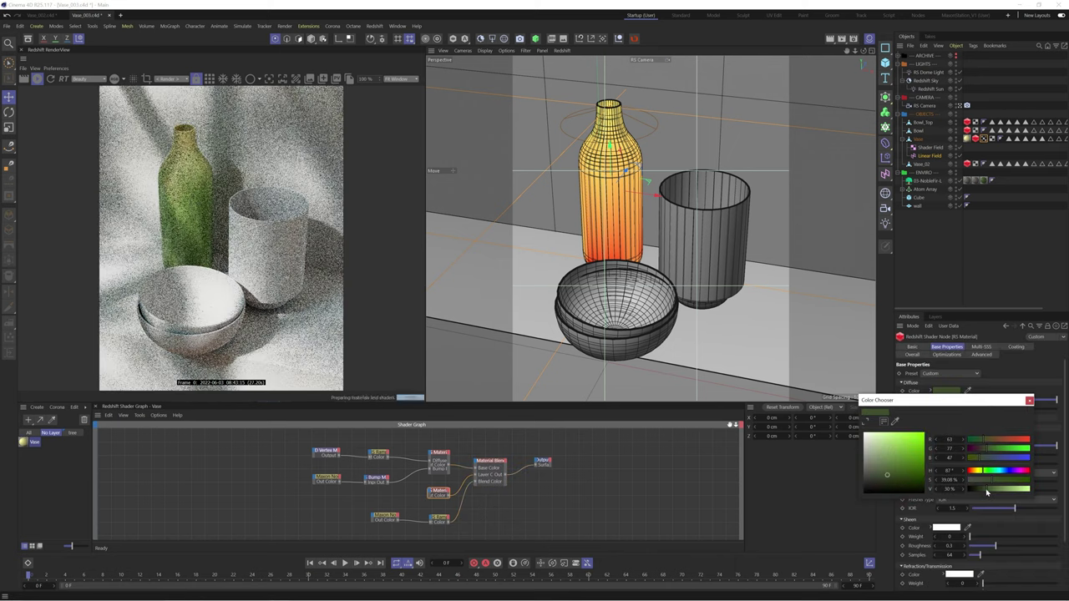
pyautogui.moveTo(992, 481); pyautogui.dragTo(1001, 482)
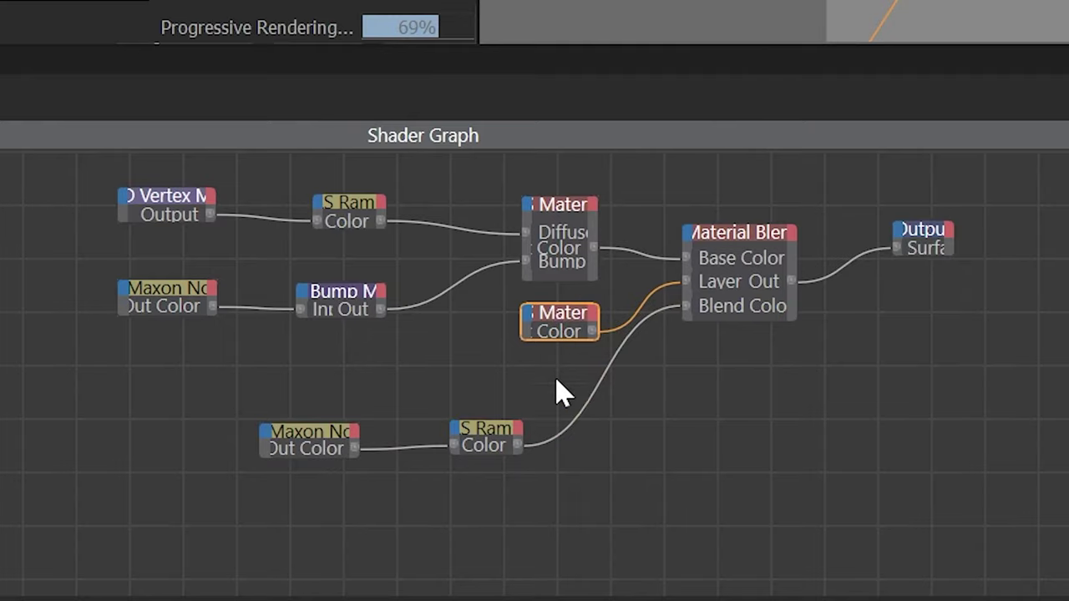
# Add a Bump Map node and arrange it above the speckle ramp, shifting the speckle noise and ramp down
pyautogui.click(446, 524)
pyautogui.hotkey('shift', 'c')
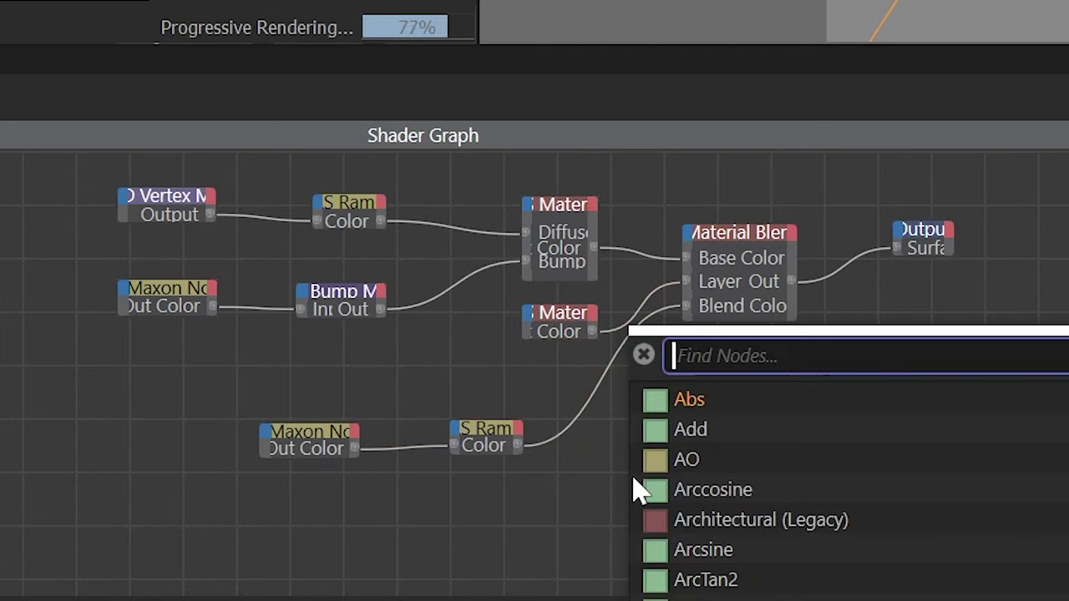
pyautogui.write('b')
pyautogui.click(639, 487)
pyautogui.click(309, 456)
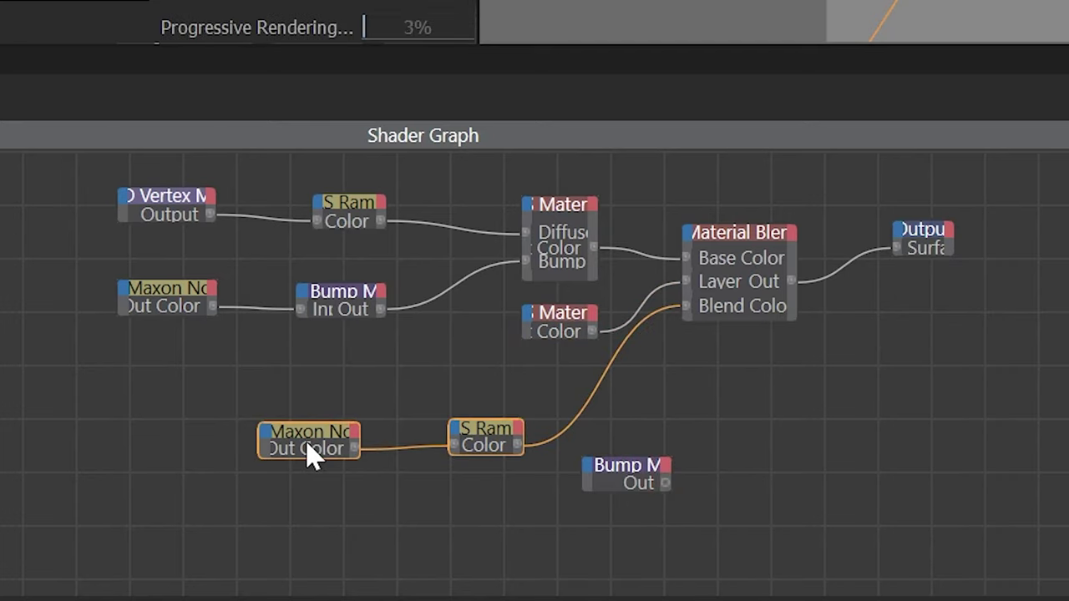
pyautogui.moveTo(309, 455); pyautogui.dragTo(302, 496)
pyautogui.moveTo(626, 477); pyautogui.dragTo(461, 416)
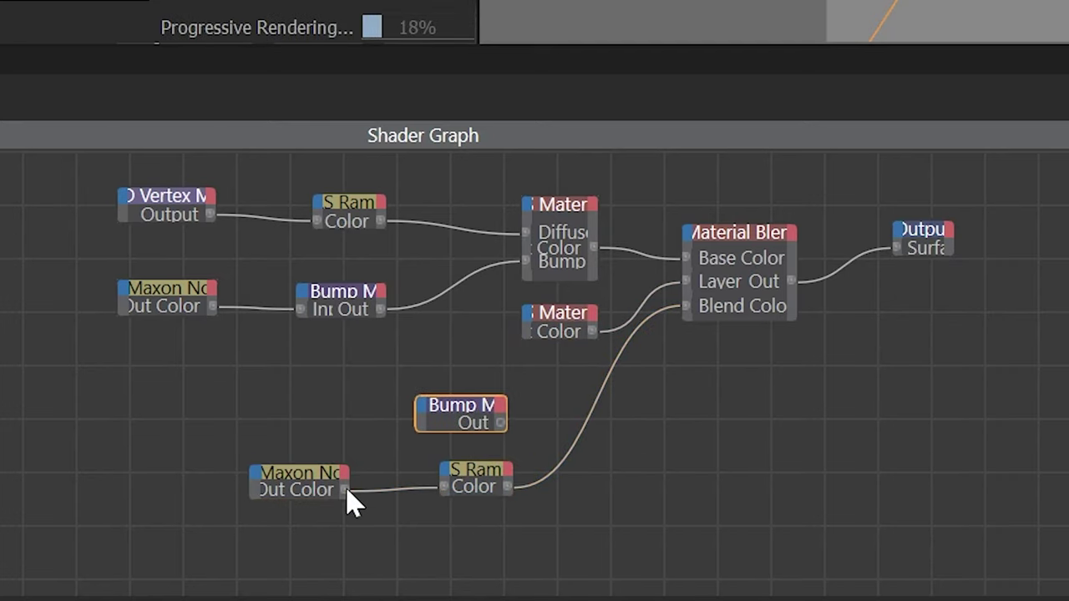
# Feed the speckle noise through the new Bump Map into the second RS Material's bump input, with Height Scale 0.001
pyautogui.moveTo(346, 491); pyautogui.dragTo(422, 408)
pyautogui.moveTo(467, 465)
pyautogui.click(550, 465)
pyautogui.moveTo(500, 423); pyautogui.dragTo(528, 315)
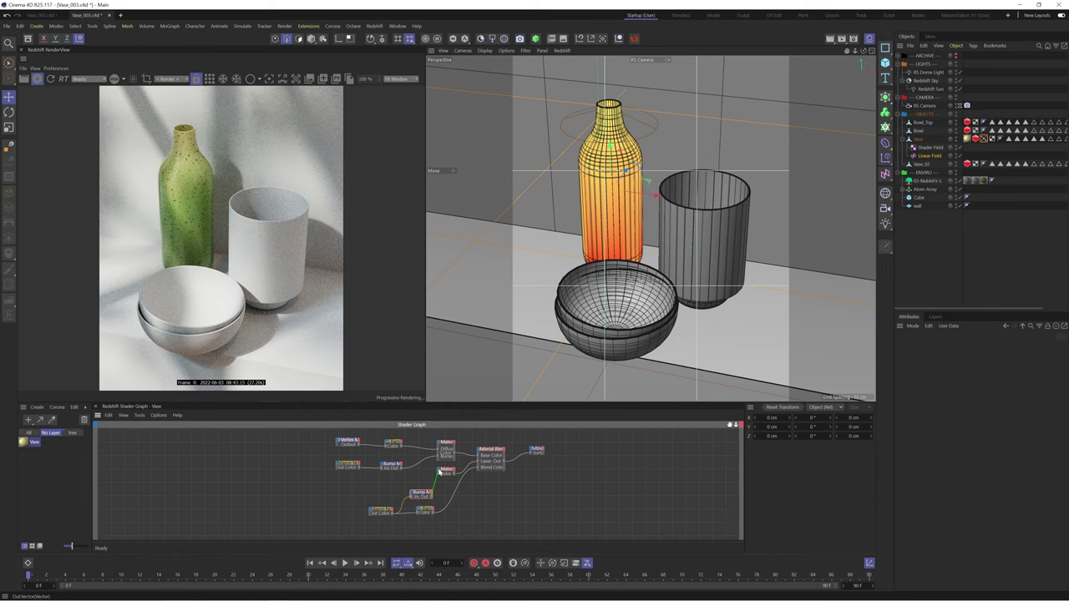
pyautogui.moveTo(438, 471); pyautogui.dragTo(439, 471)
pyautogui.click(575, 579)
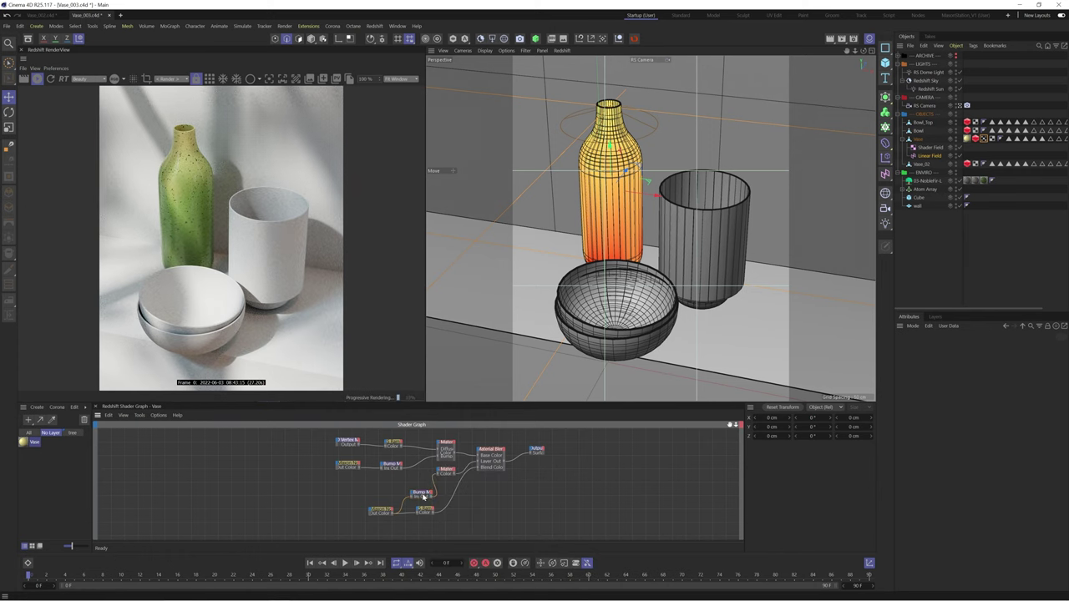
pyautogui.click(423, 497)
pyautogui.write('.001')
pyautogui.press('Return')
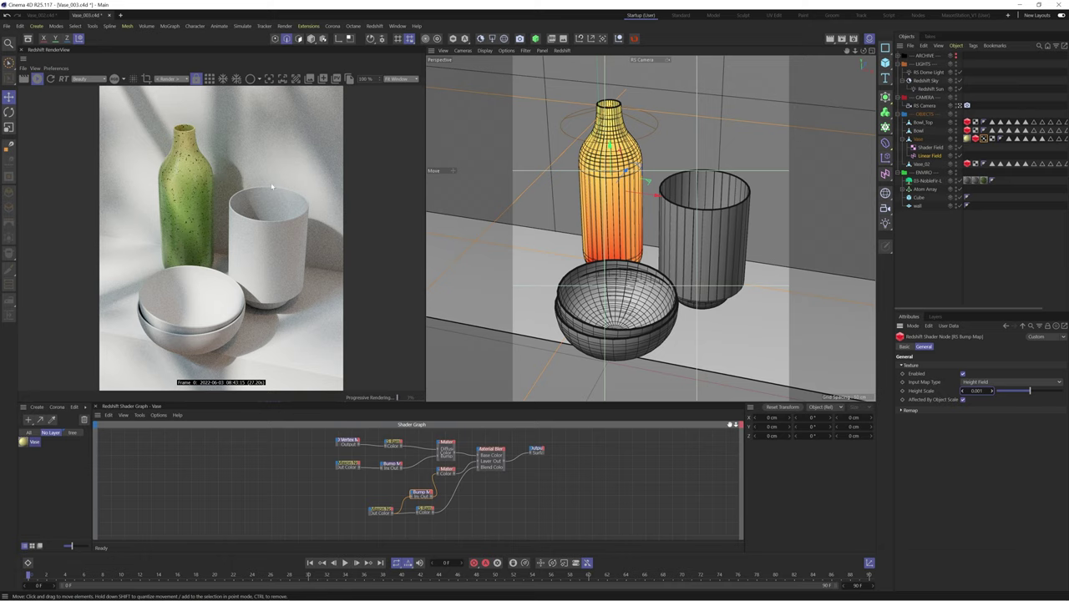
# Inspect the vase's speckles and bump detail up close outside the RS Camera view
pyautogui.click(960, 106)
pyautogui.keyDown('alt'); pyautogui.moveTo(669, 242); pyautogui.dragTo(643, 275); pyautogui.keyUp('alt')
pyautogui.keyDown('alt'); pyautogui.moveTo(643, 275); pyautogui.dragTo(695, 294, button='right'); pyautogui.keyUp('alt')
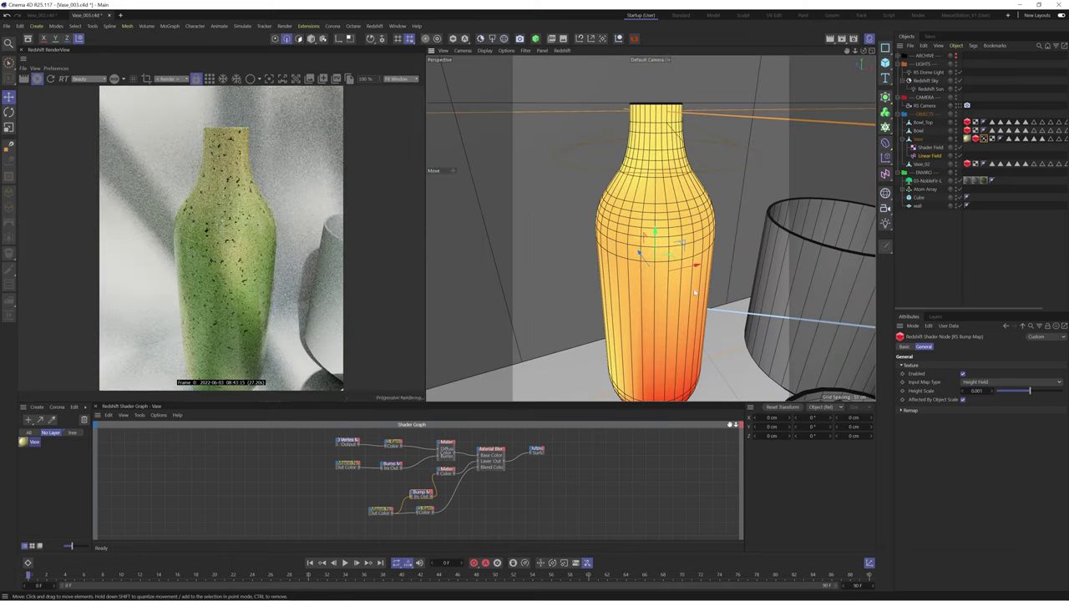
pyautogui.scroll(3, 695, 294)
pyautogui.scroll(3, 681, 167)
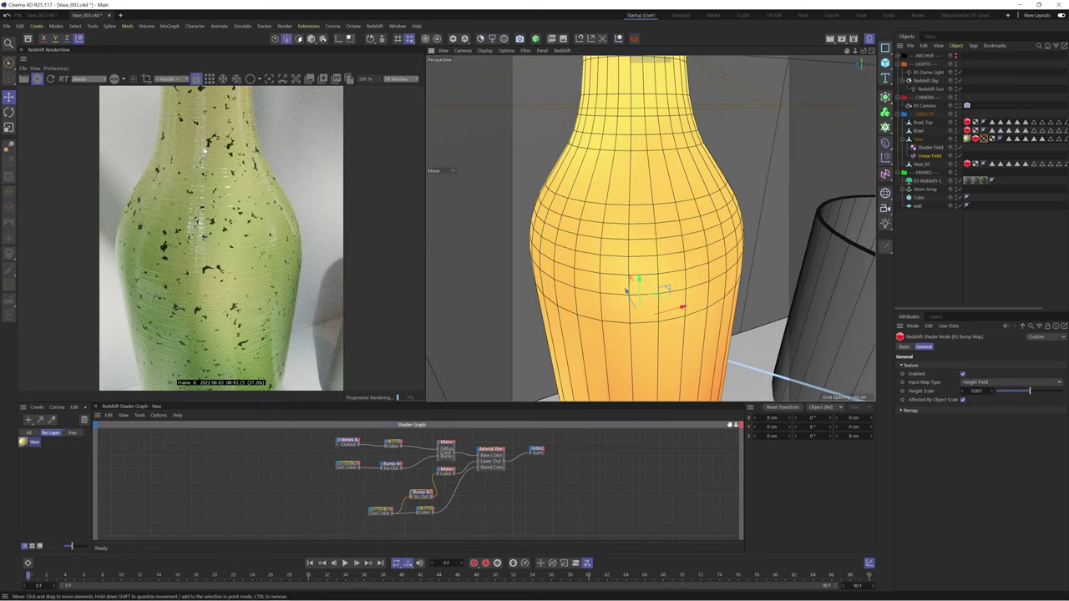
pyautogui.moveTo(863, 53); pyautogui.dragTo(927, 51)
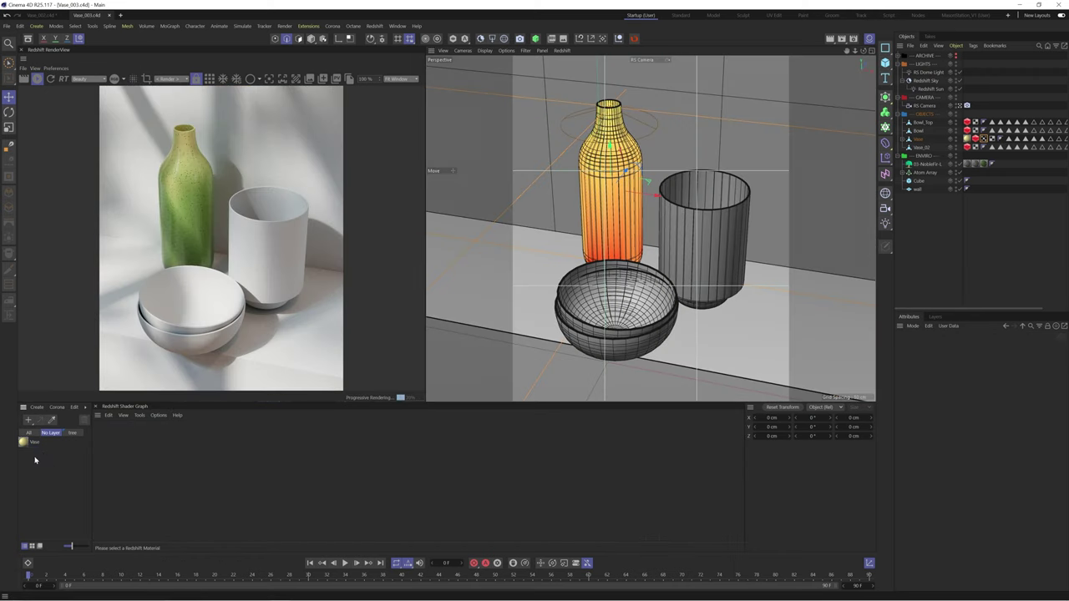
# Apply a copy of the Vase material named Bowl to the bowl, and hide Bowl_Top
pyautogui.click(58, 454)
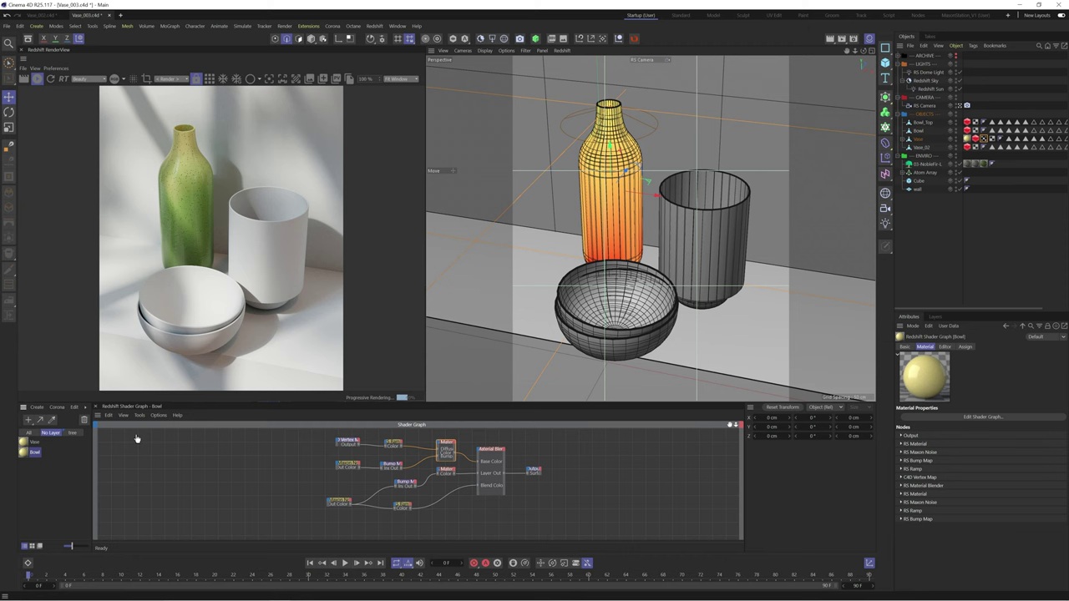
pyautogui.moveTo(916, 136); pyautogui.dragTo(918, 132)
pyautogui.keyDown('alt'); pyautogui.doubleClick(957, 123); pyautogui.keyUp('alt')
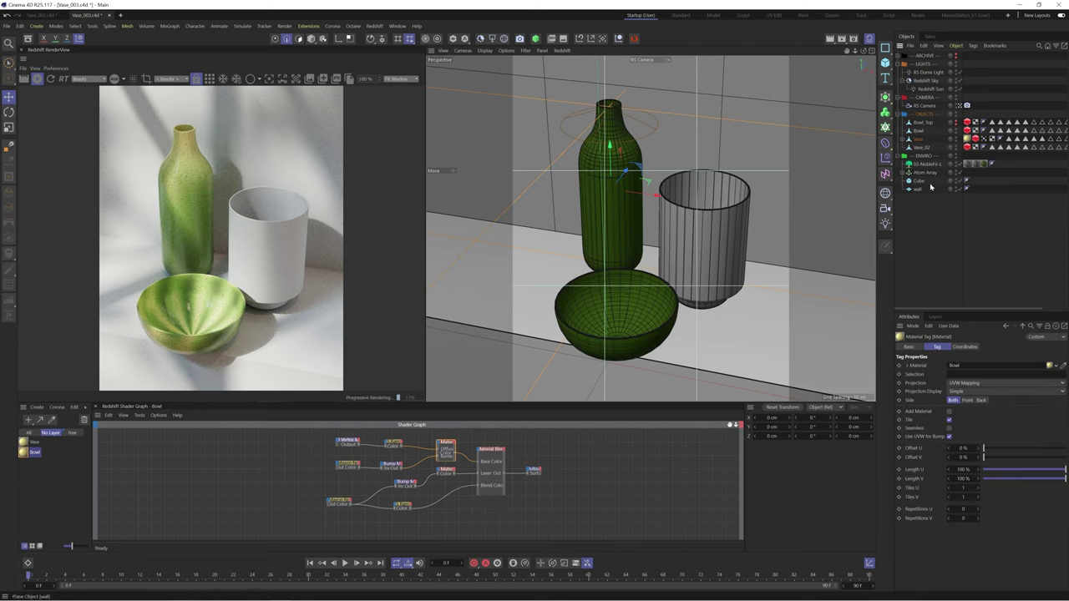
# Give the bowl's Vertex Map a Linear Field in the Y+ direction and fit the field to the bowl's height
pyautogui.click(616, 318)
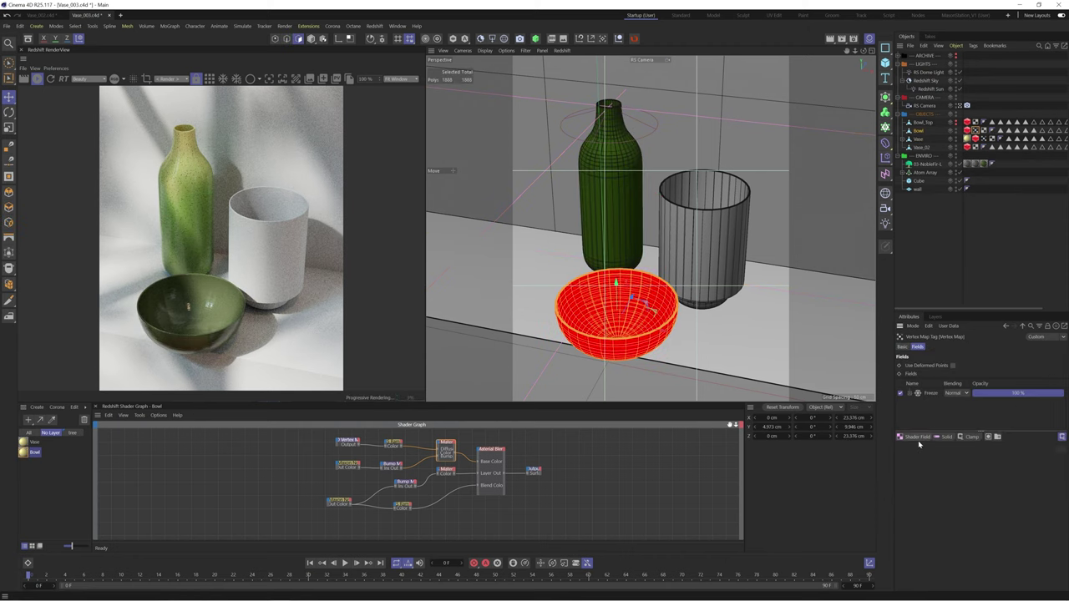
pyautogui.click(923, 454)
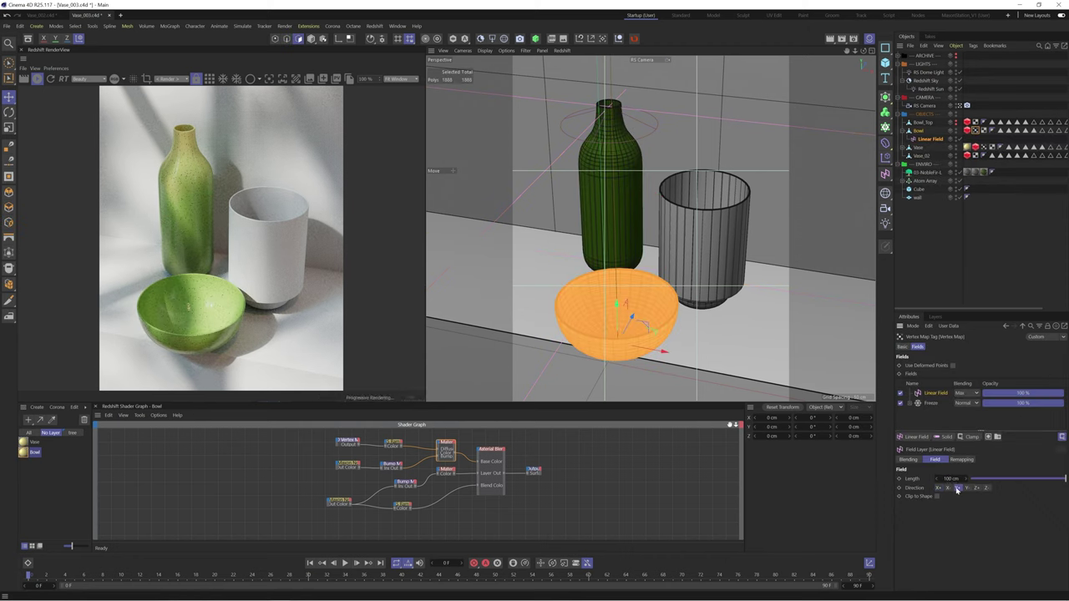
pyautogui.press('F4')
pyautogui.click(930, 139)
pyautogui.scroll(6, 645, 200)
pyautogui.moveTo(966, 385); pyautogui.dragTo(966, 377)
pyautogui.press('F1')
# Recolor the Bowl material's vertex-map RS Ramp in neutral grey tones
pyautogui.click(392, 445)
pyautogui.doubleClick(1058, 439)
pyautogui.click(874, 490)
# Preview the Bowl material's speckle noise through the Output and adjust its High Clip and Low Clip
pyautogui.click(338, 503)
pyautogui.moveTo(352, 504); pyautogui.dragTo(528, 473)
pyautogui.moveTo(1063, 547); pyautogui.dragTo(989, 547)
pyautogui.moveTo(969, 538); pyautogui.dragTo(1029, 541)
# Set the diffuse color of the Bowl material's speckle RS Material to a warm orange-brown
pyautogui.click(447, 471)
pyautogui.click(946, 390)
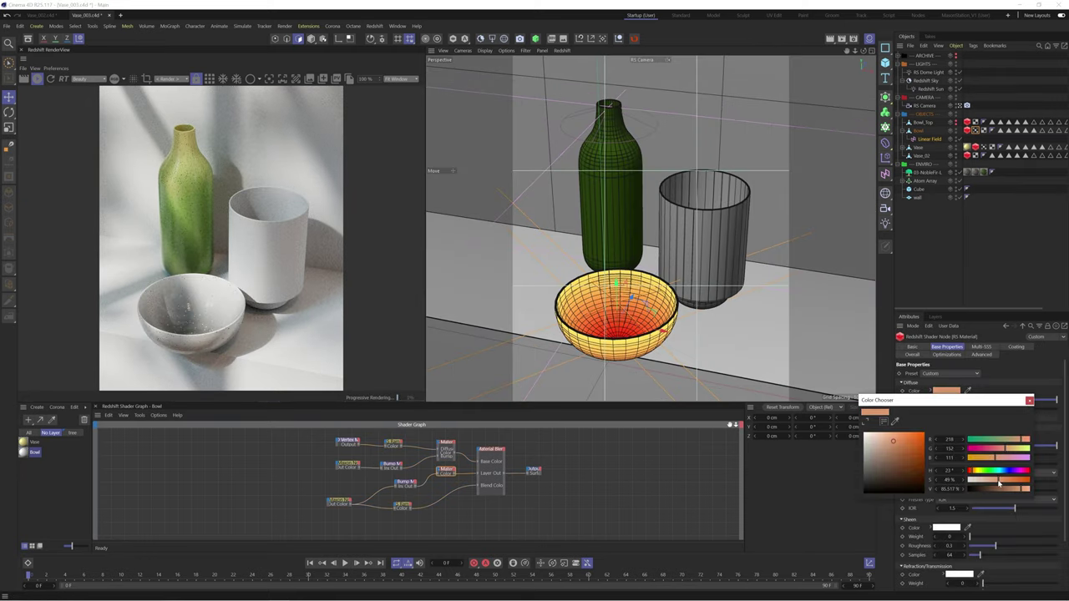
pyautogui.moveTo(974, 473); pyautogui.dragTo(972, 473)
pyautogui.click(587, 493)
# Add an RS Curvature node below the speckle nodes in the Bowl graph
pyautogui.scroll(-3, 586, 468)
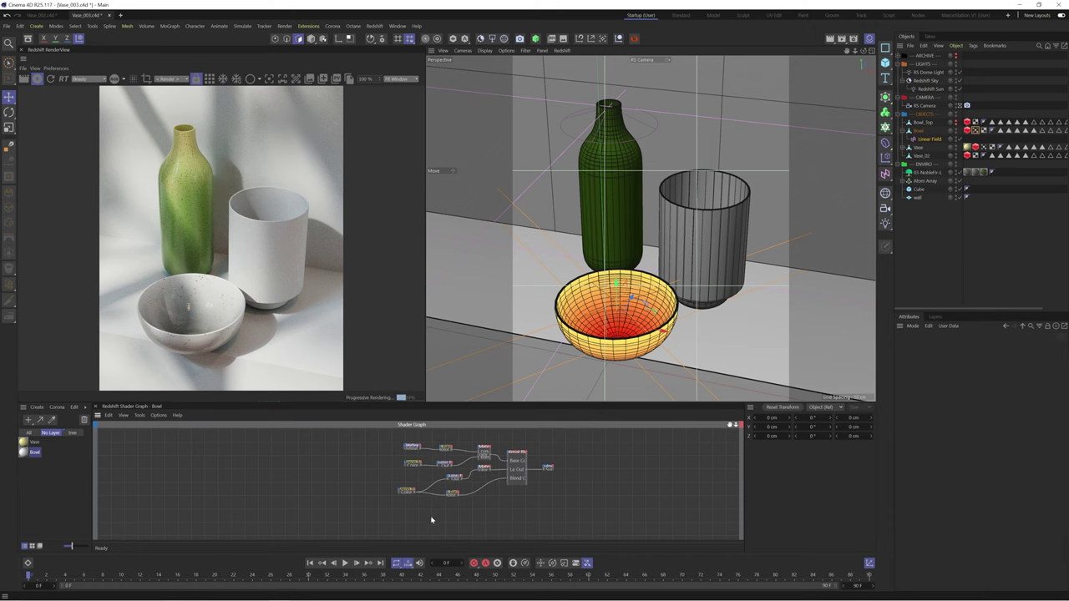
pyautogui.scroll(2, 431, 519)
pyautogui.press('Tab')
pyautogui.write('cy')
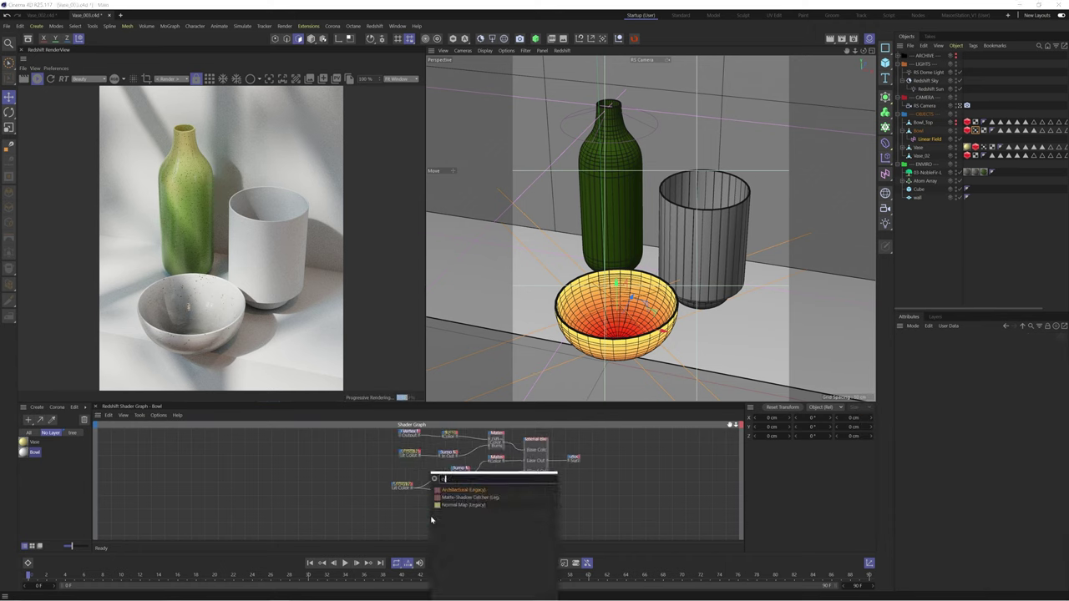
pyautogui.press('Return')
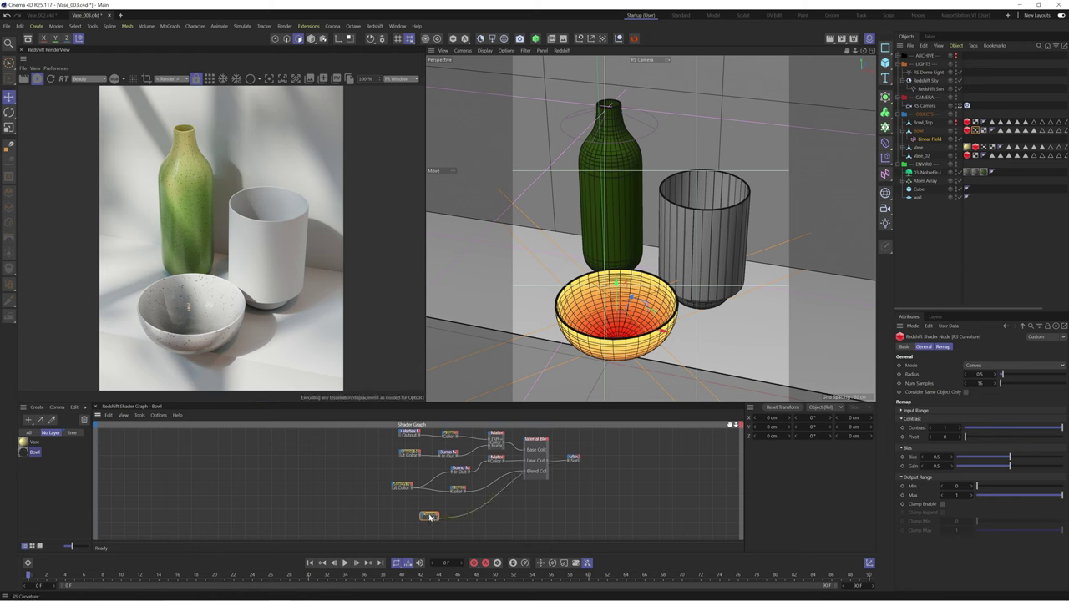
# Preview the Curvature node through the Output, lower its Radius to isolate the rim and set Bias to 0.294
pyautogui.moveTo(430, 518); pyautogui.dragTo(443, 514)
pyautogui.moveTo(510, 522); pyautogui.dragTo(532, 513)
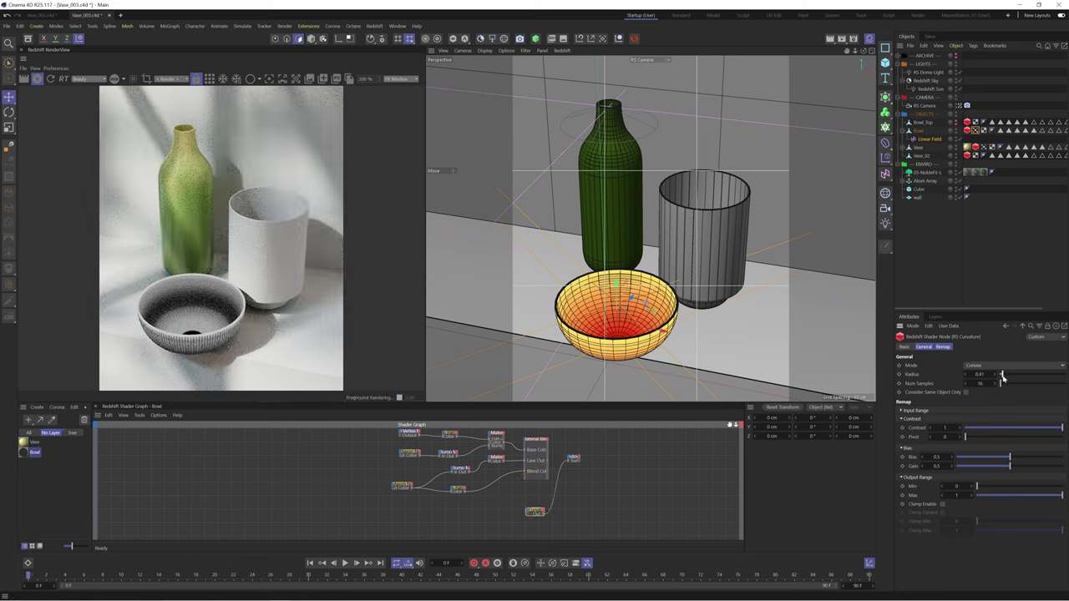
pyautogui.moveTo(1003, 376); pyautogui.dragTo(1002, 378)
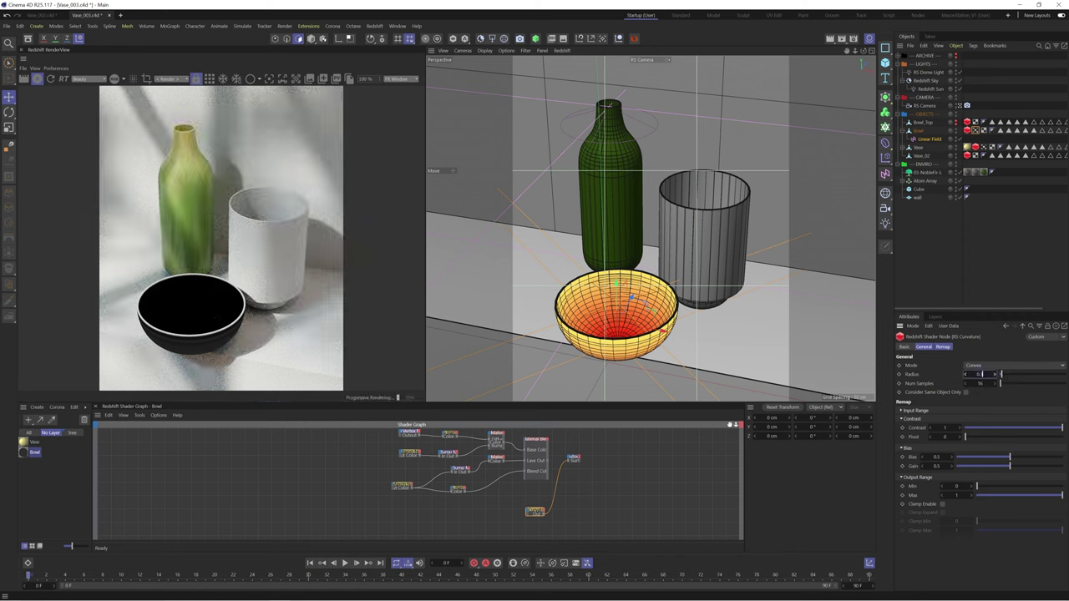
pyautogui.moveTo(995, 459); pyautogui.dragTo(986, 459)
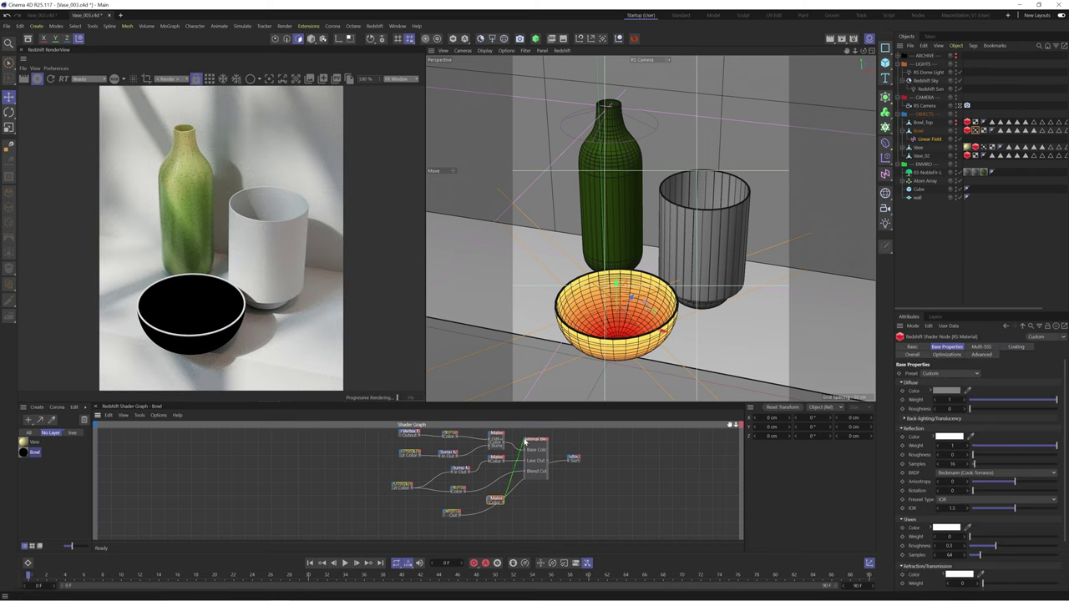
# Connect the third RS Material to the Material Blender as its second layer, with the Curvature node as the blend color
pyautogui.moveTo(525, 442); pyautogui.dragTo(525, 440)
pyautogui.moveTo(451, 513); pyautogui.dragTo(525, 440)
pyautogui.click(541, 473)
pyautogui.moveTo(451, 523); pyautogui.dragTo(499, 526)
pyautogui.click(537, 441)
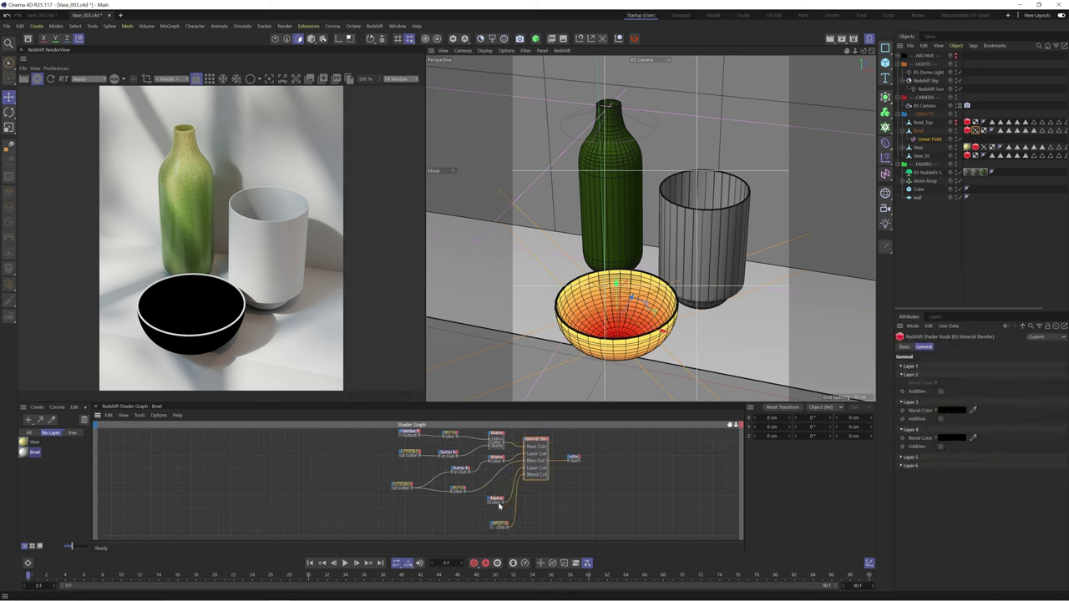
# Set the third RS Material's diffuse color to dark brown with hue 28°, saturation 70% and value 39%
pyautogui.click(499, 503)
pyautogui.click(949, 393)
pyautogui.click(890, 461)
pyautogui.click(973, 472)
pyautogui.moveTo(994, 480); pyautogui.dragTo(1011, 480)
pyautogui.moveTo(999, 491); pyautogui.dragTo(991, 491)
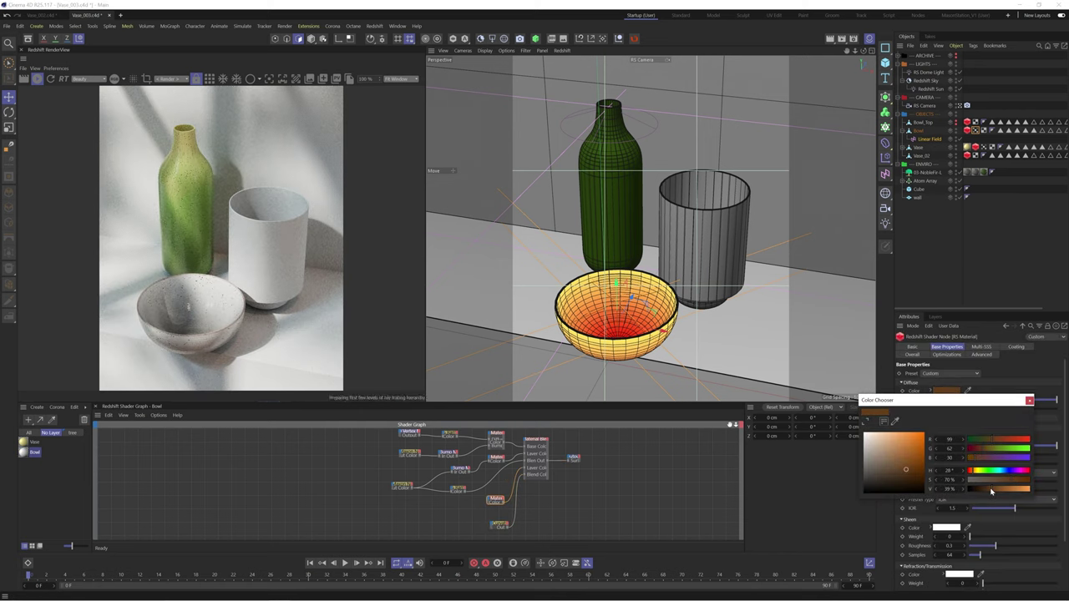
pyautogui.click(1030, 401)
# Add another Maxon Noise node and place it to the left of the Curvature node
pyautogui.click(539, 502)
pyautogui.scroll(1, 508, 532)
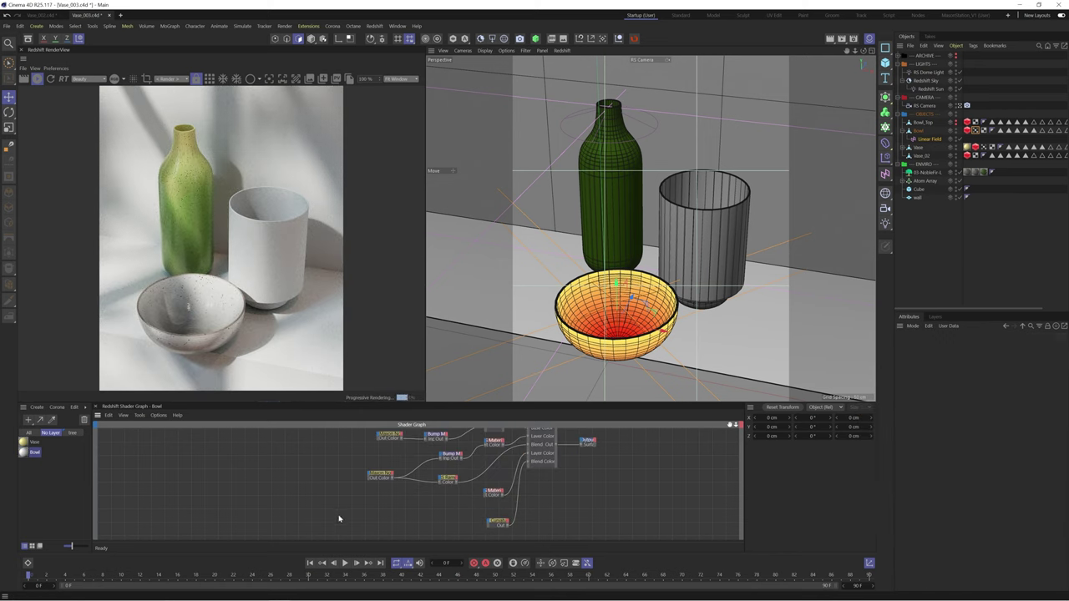
pyautogui.press('Tab')
pyautogui.write('maxon')
pyautogui.press('Return')
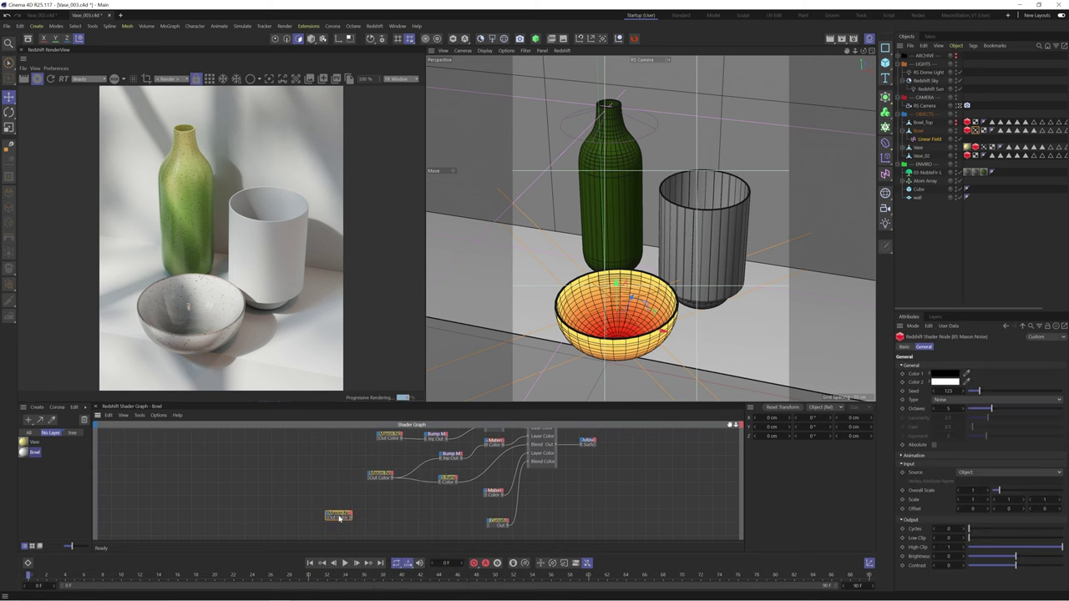
pyautogui.moveTo(339, 518); pyautogui.dragTo(359, 519)
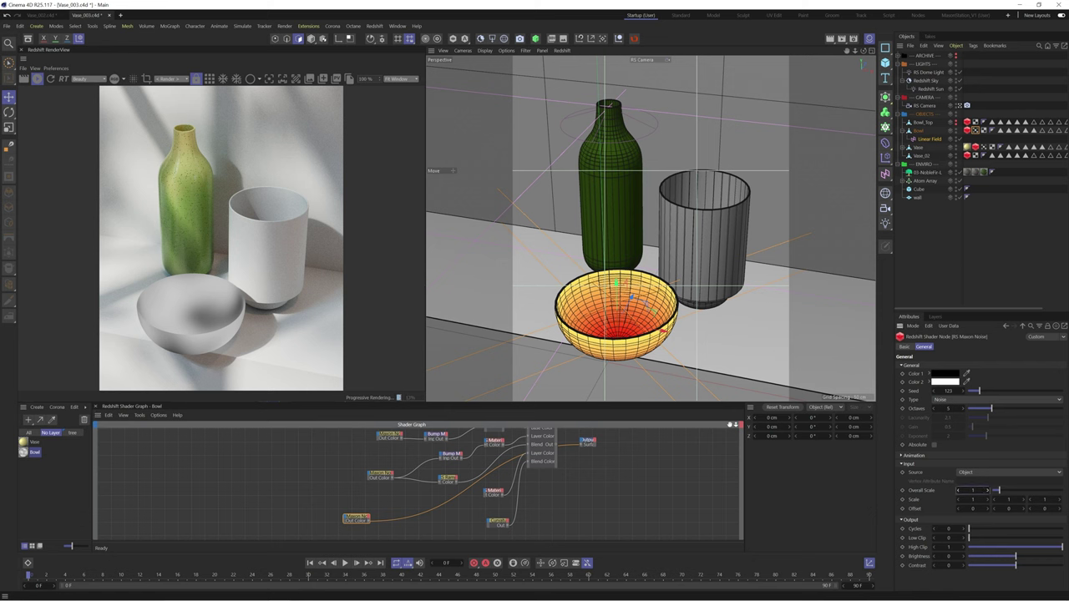
# Set the new Maxon Noise's Overall Scale to 0.1 and its type to FBM
pyautogui.write('0.1')
pyautogui.press('Return')
pyautogui.click(360, 519)
pyautogui.click(952, 400)
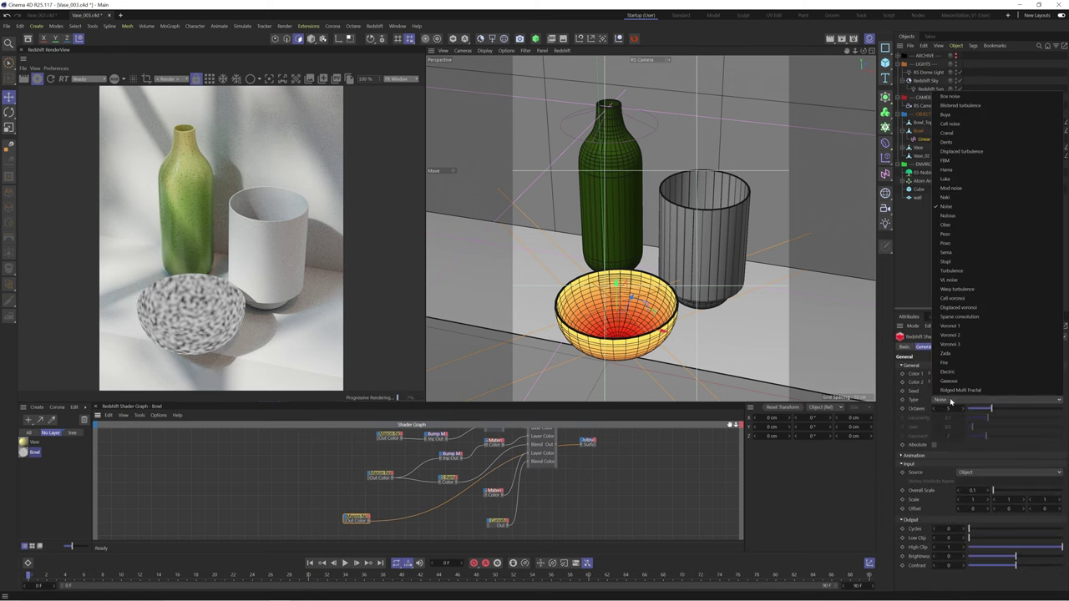
pyautogui.click(957, 164)
# Drive the Curvature node's Radius with the FBM noise and render the Material Blender through the Output
pyautogui.moveTo(369, 524); pyautogui.dragTo(489, 524)
pyautogui.click(553, 537)
pyautogui.click(504, 522)
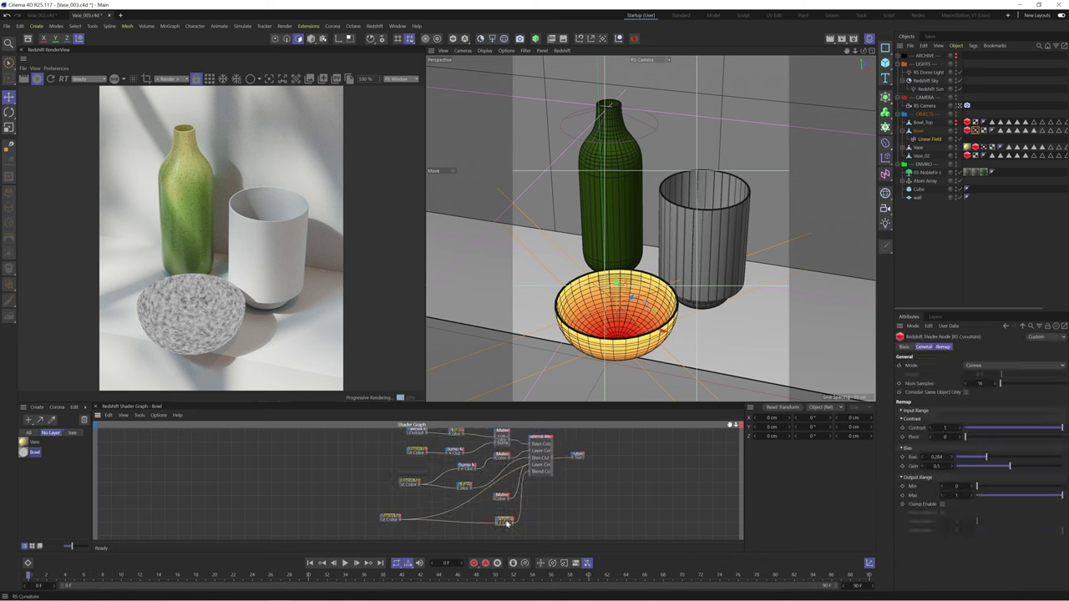
pyautogui.click(543, 440)
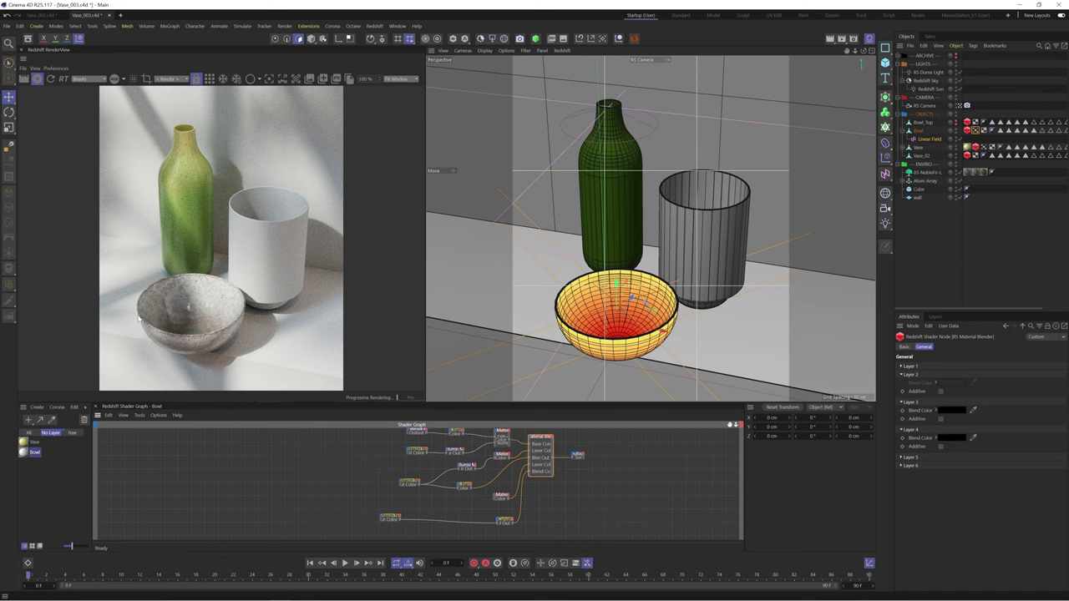
# Preview the FBM Maxon Noise on the bowl and add a Color Layer node to the Bowl graph
pyautogui.click(395, 518)
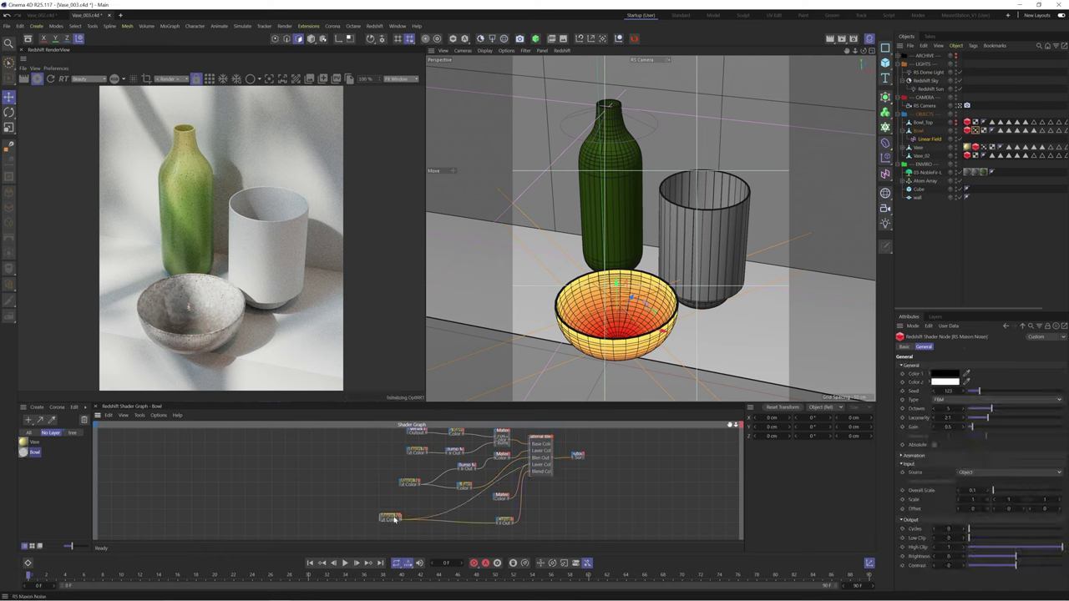
pyautogui.press('s')
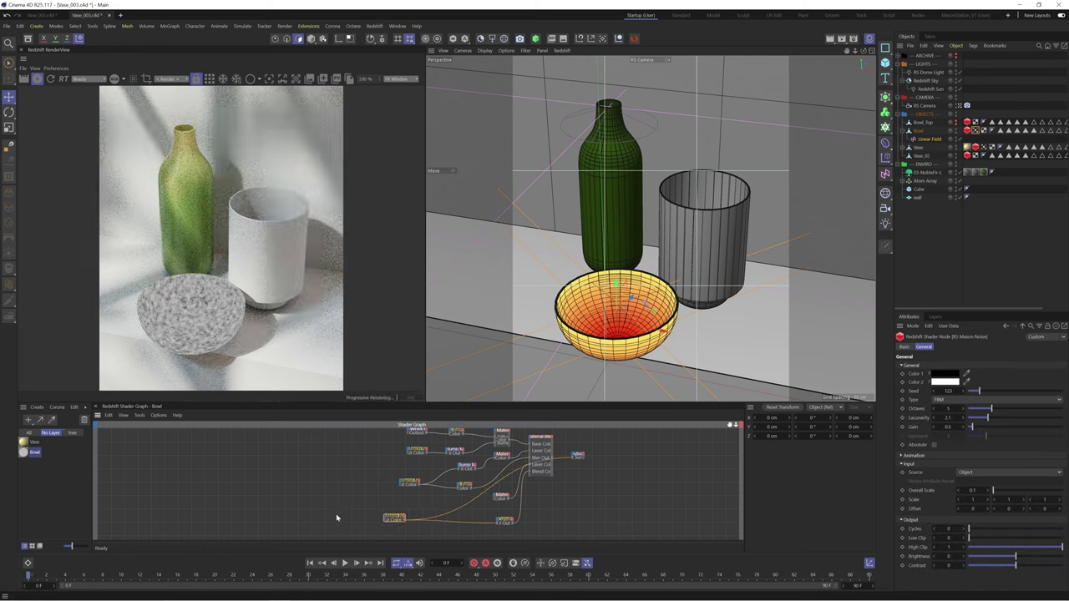
pyautogui.click(325, 514)
pyautogui.hotkey('shift', 'c')
pyautogui.write('color la')
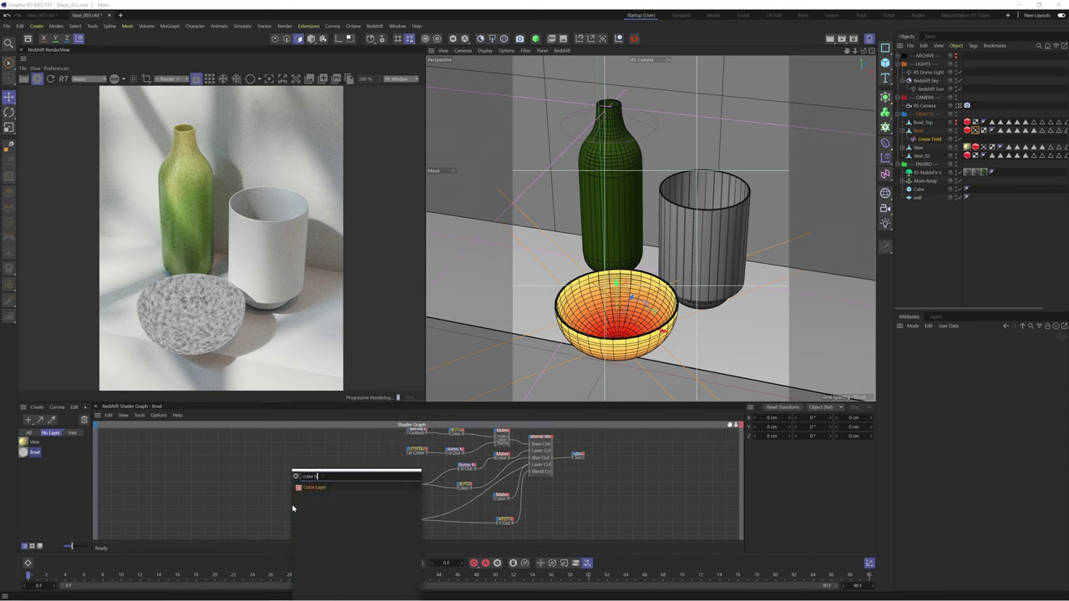
pyautogui.press('Return')
# Add a Ramp node below the Vertex Map node and feed it with the Vertex Map output
pyautogui.moveTo(294, 506); pyautogui.dragTo(319, 505)
pyautogui.scroll(-3, 457, 505)
pyautogui.moveTo(429, 451); pyautogui.dragTo(304, 454)
pyautogui.scroll(2, 307, 464)
pyautogui.click(315, 474)
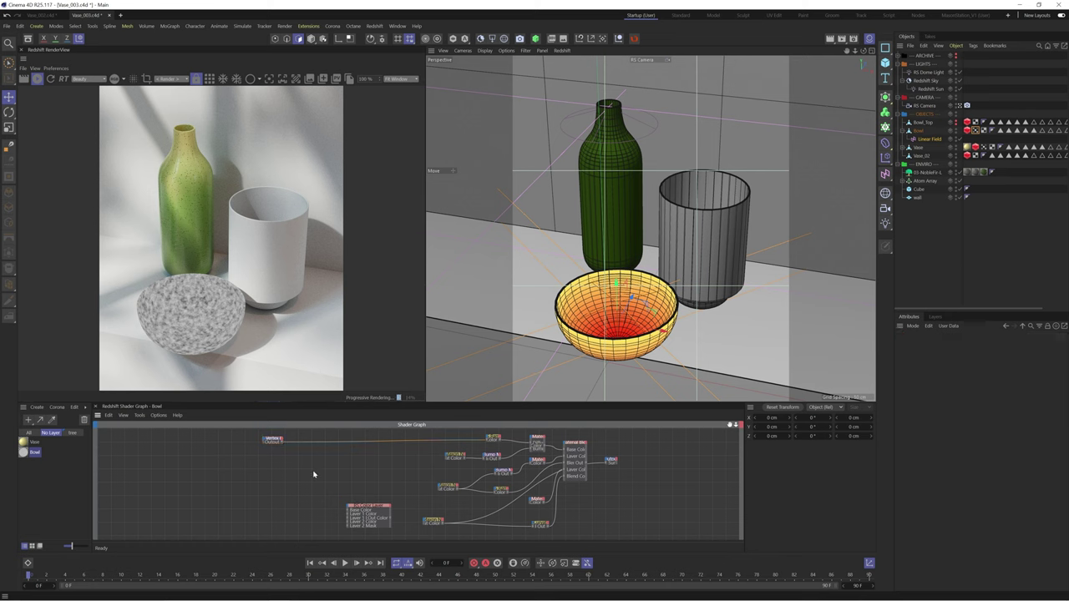
pyautogui.write('ramp')
pyautogui.press('Return')
pyautogui.click(281, 442)
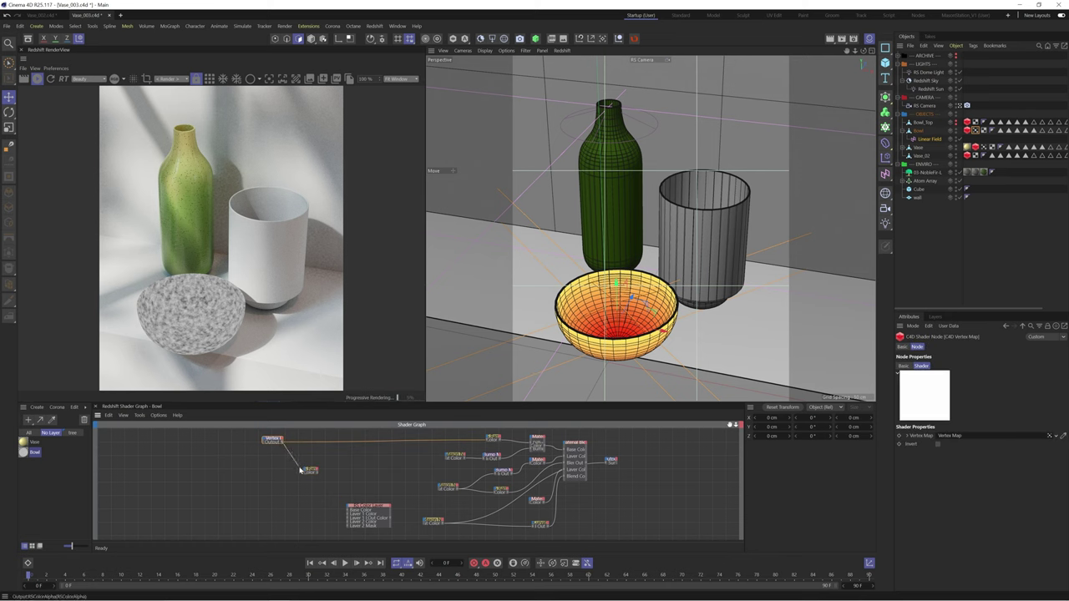
# Adjust the Ramp's knot and connect the Ramp to the Color Layer's Base Color and the Maxon Noise to its Layer 1 Color
pyautogui.click(346, 478)
pyautogui.moveTo(348, 511); pyautogui.dragTo(349, 510)
pyautogui.moveTo(317, 473); pyautogui.dragTo(609, 462)
pyautogui.moveTo(932, 442); pyautogui.dragTo(1034, 444)
pyautogui.moveTo(431, 522); pyautogui.dragTo(351, 515)
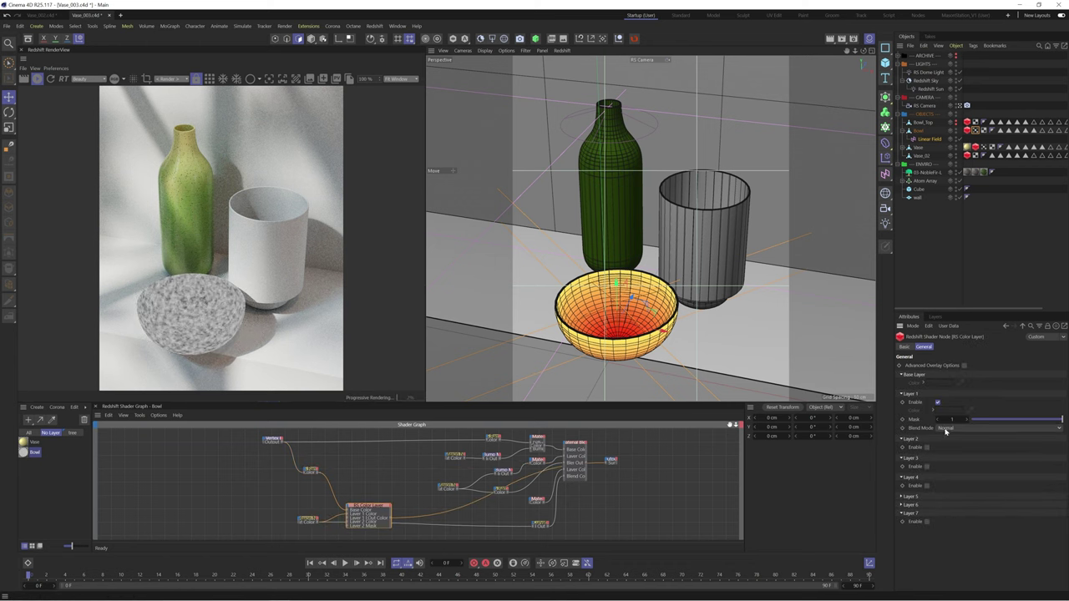
# Set Layer 1's blend mode to Multiply and drive the Curvature's Radius with the Color Layer output, checking the mask and blended material
pyautogui.click(998, 428)
pyautogui.click(952, 473)
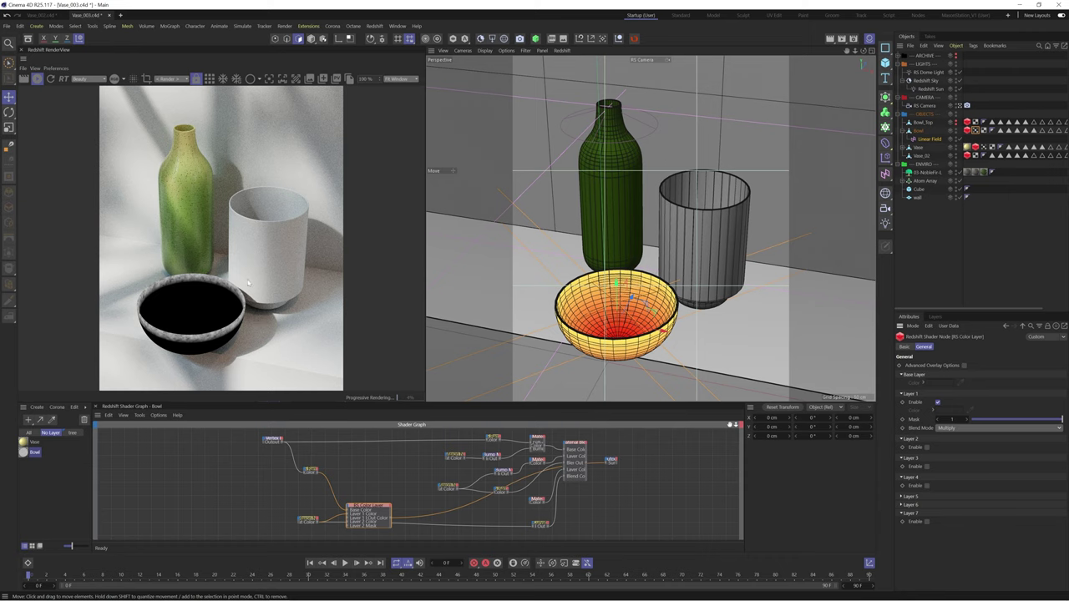
pyautogui.click(404, 523)
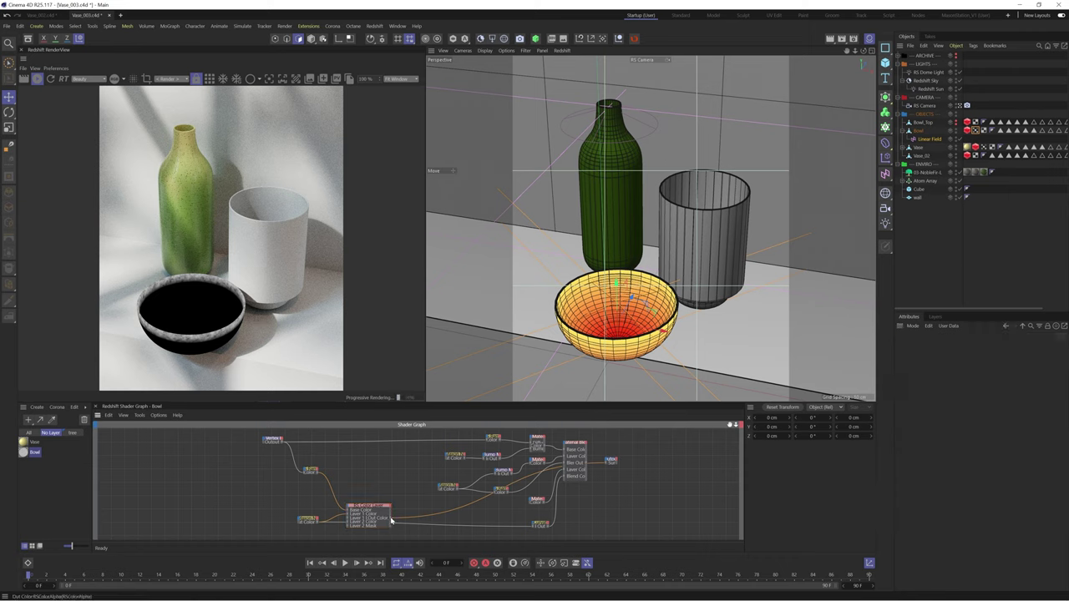
pyautogui.click(539, 525)
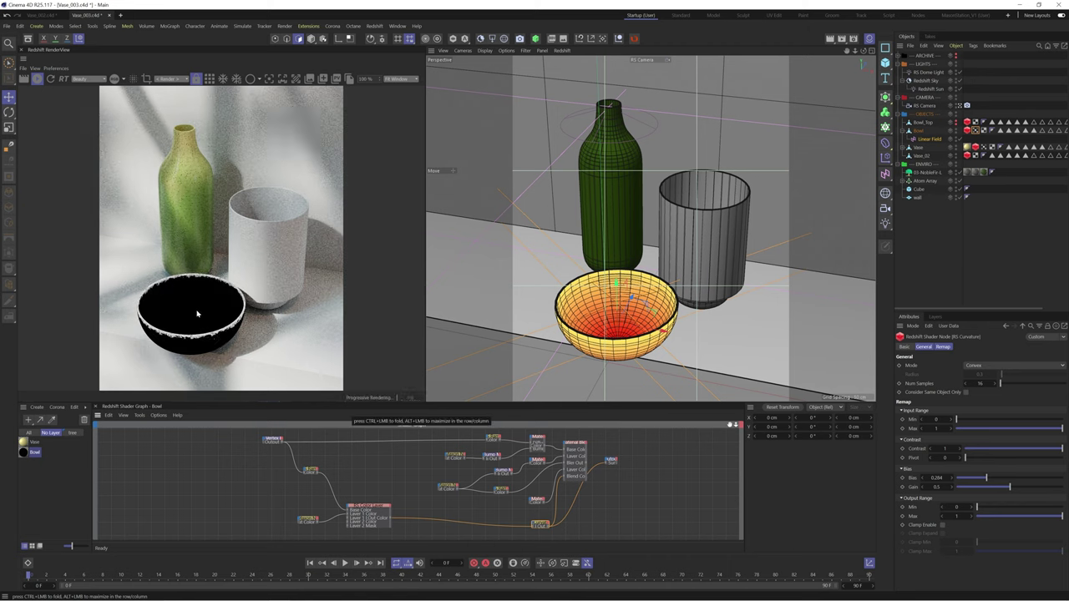
pyautogui.click(573, 445)
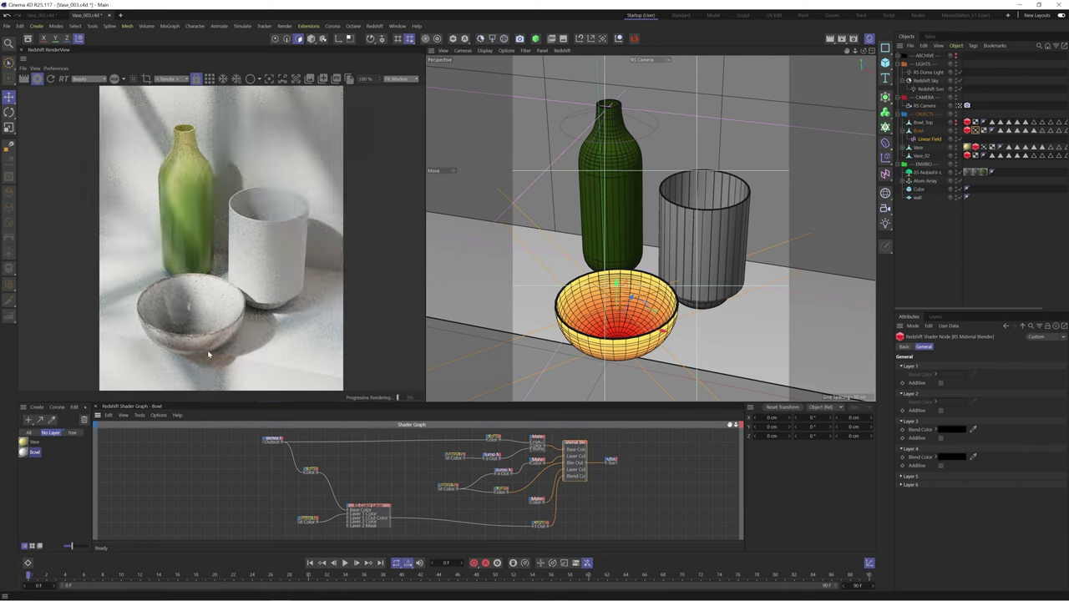
# Try noise types for the rim mask's Maxon Noise, set it to Dents, and fine-tune the Ramp's knot
pyautogui.click(995, 399)
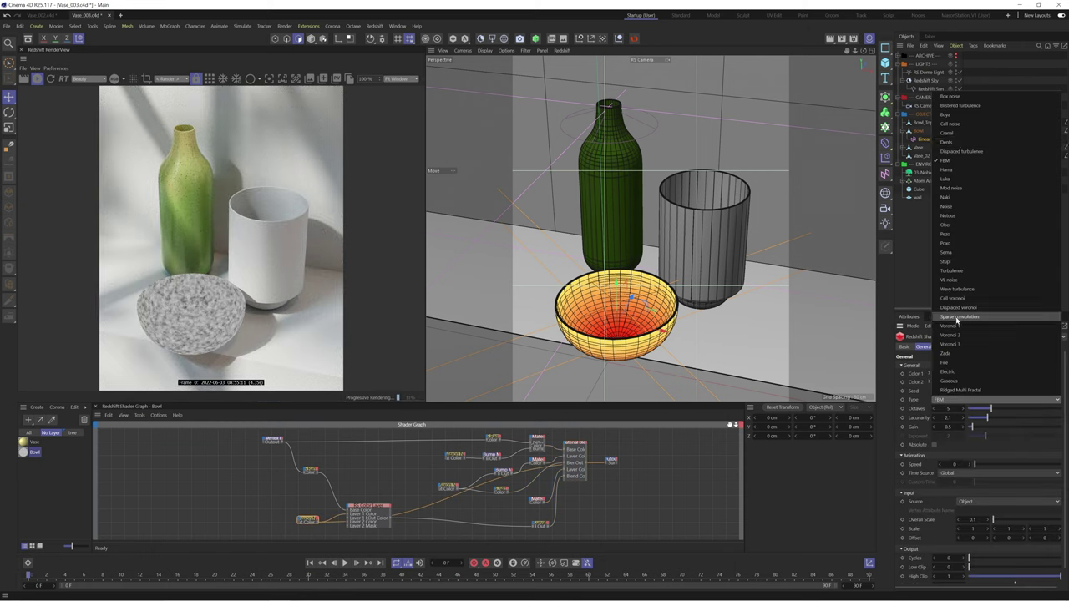
pyautogui.click(958, 318)
pyautogui.moveTo(1061, 577); pyautogui.dragTo(1037, 577)
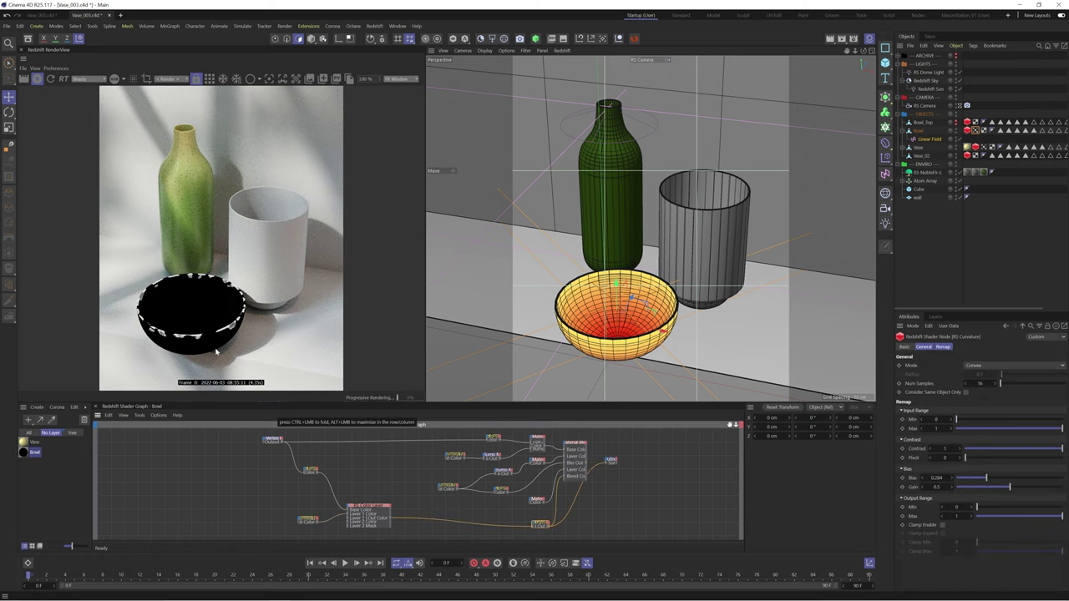
pyautogui.click(310, 519)
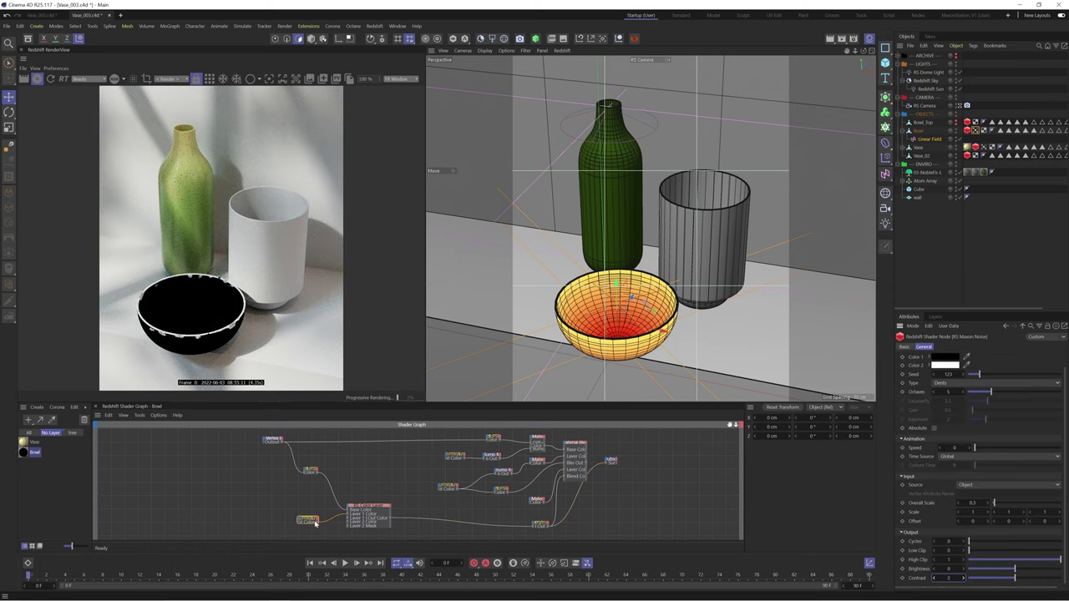
pyautogui.click(311, 470)
pyautogui.moveTo(1036, 472); pyautogui.dragTo(1041, 473)
pyautogui.moveTo(584, 462); pyautogui.dragTo(608, 463)
# Set the second RS Material's diffuse color to brown with hue 25°, saturation 55% and value 50%
pyautogui.click(537, 460)
pyautogui.click(948, 391)
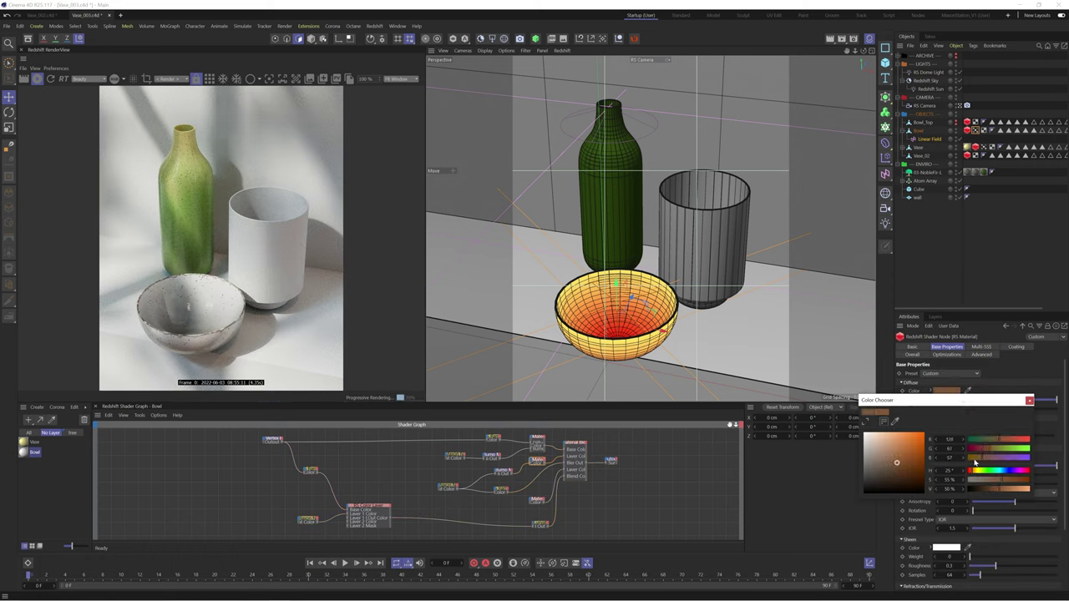
# Give the base RS Material a coating of weight 1 and roughness 0.2, and set its reflection roughness to 0.3
pyautogui.click(537, 437)
pyautogui.click(1015, 346)
pyautogui.moveTo(973, 391); pyautogui.dragTo(1057, 391)
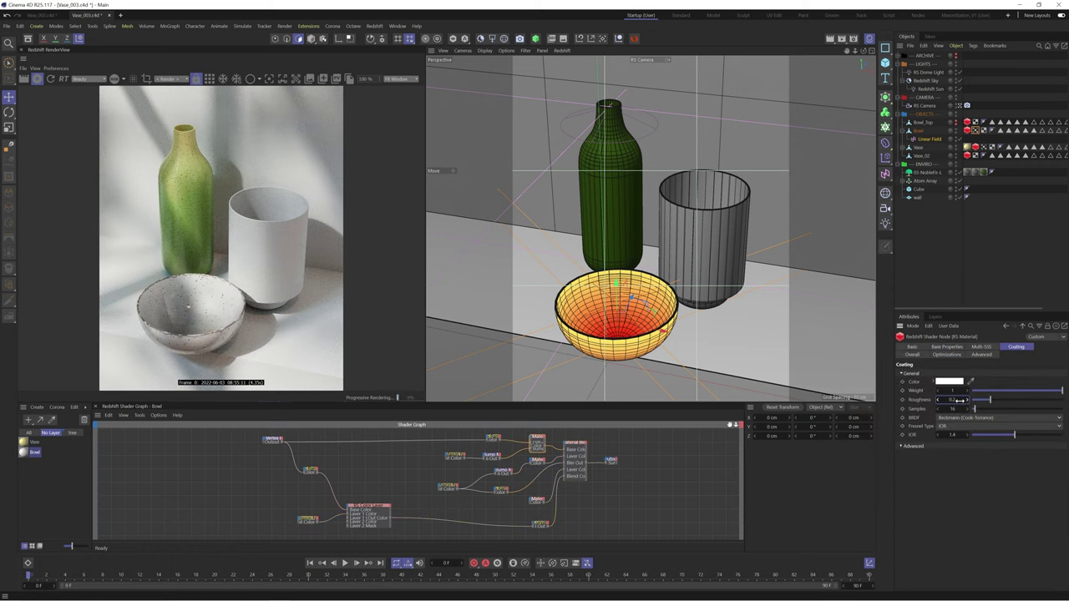
pyautogui.click(947, 346)
pyautogui.doubleClick(953, 474)
pyautogui.write('0.3')
# Unhide the Bowl_Top object and apply a duplicate of the Bowl material to it
pyautogui.click(903, 131)
pyautogui.click(957, 125)
pyautogui.click(976, 130)
pyautogui.moveTo(34, 452)
pyautogui.keyDown('ctrl'); pyautogui.mouseDown()
pyautogui.moveTo(36, 462)
pyautogui.moveTo(923, 122)
pyautogui.mouseUp(); pyautogui.keyUp('ctrl')
pyautogui.moveTo(1057, 122); pyautogui.dragTo(967, 123)
pyautogui.click(493, 438)
# Add a 4 cm long Linear Field to Bowl_Top's vertex map, position it on the bowl, and select the Bowl.1 material's Vertex Map node
pyautogui.click(976, 123)
pyautogui.click(917, 437)
pyautogui.press('F4')
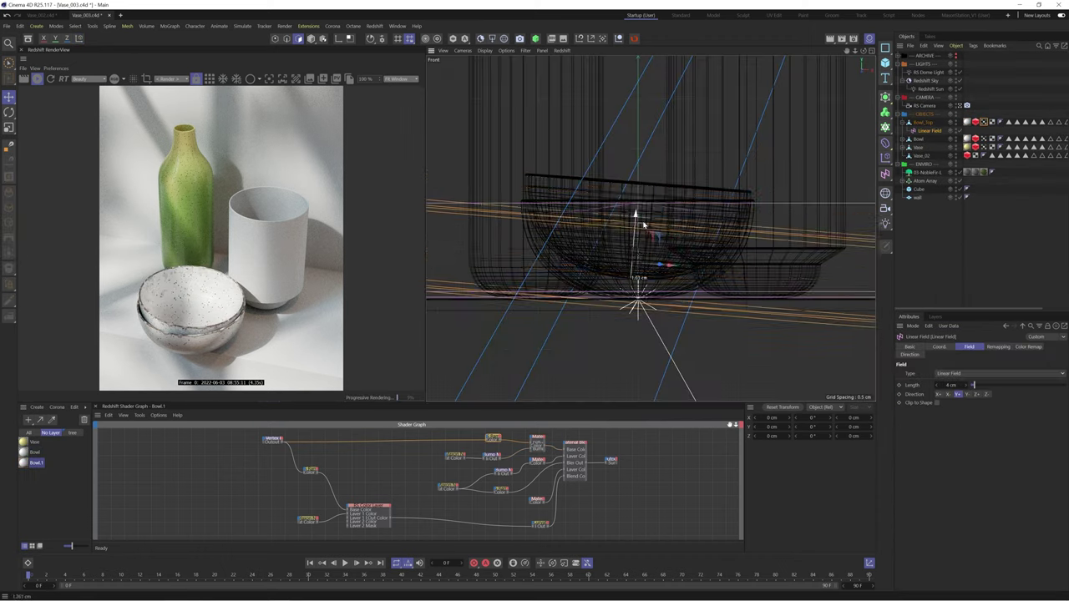
pyautogui.press('F1')
pyautogui.click(272, 440)
pyautogui.click(871, 518)
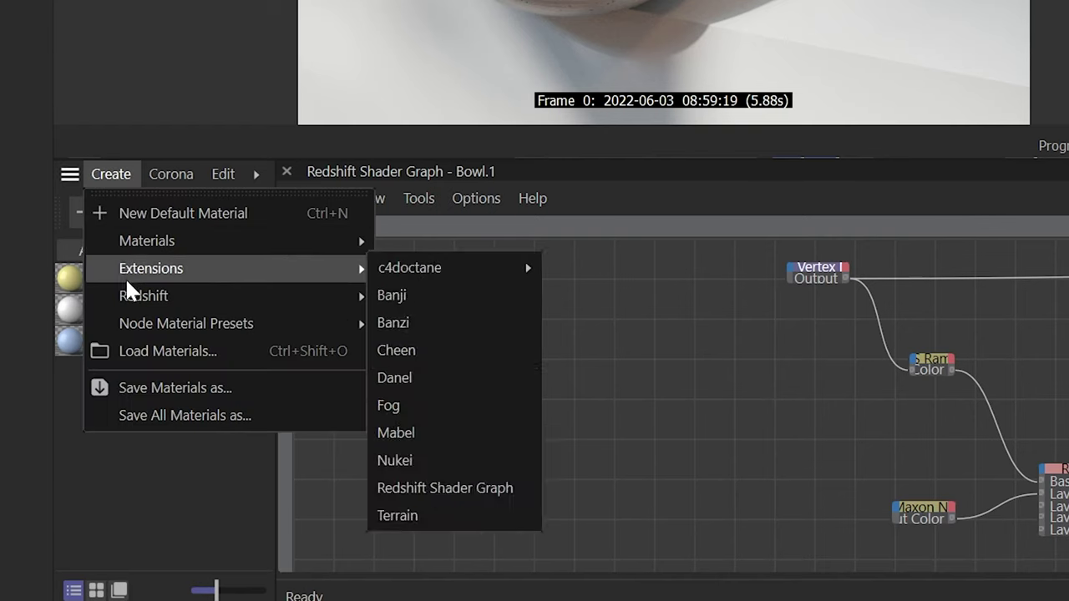
# Create a new Redshift RS Material and assign it to Vase_02
pyautogui.moveTo(292, 300)
pyautogui.moveTo(410, 295)
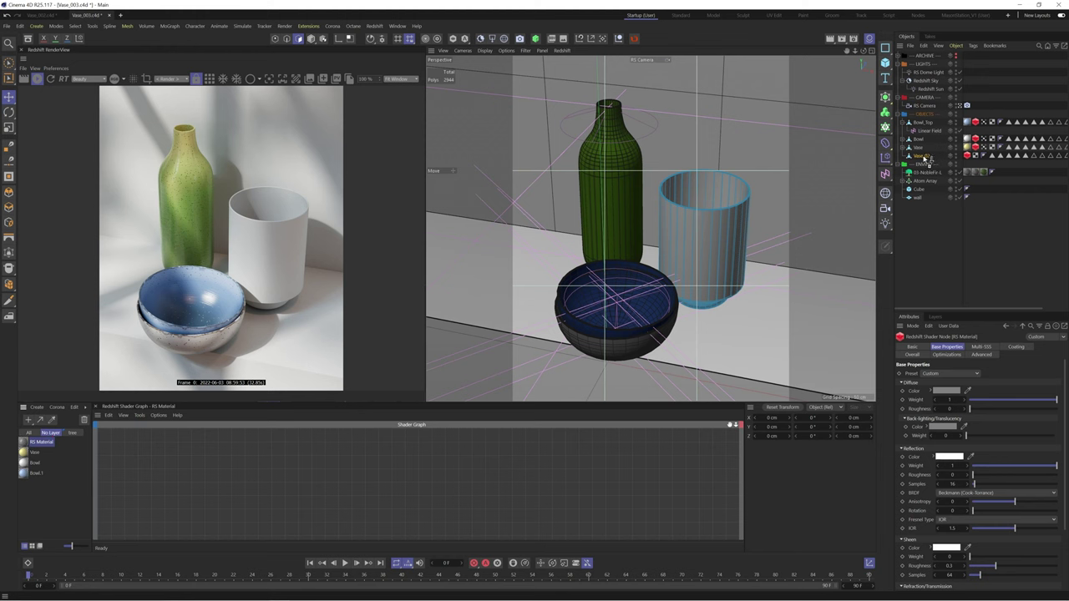
pyautogui.moveTo(925, 158); pyautogui.dragTo(926, 157)
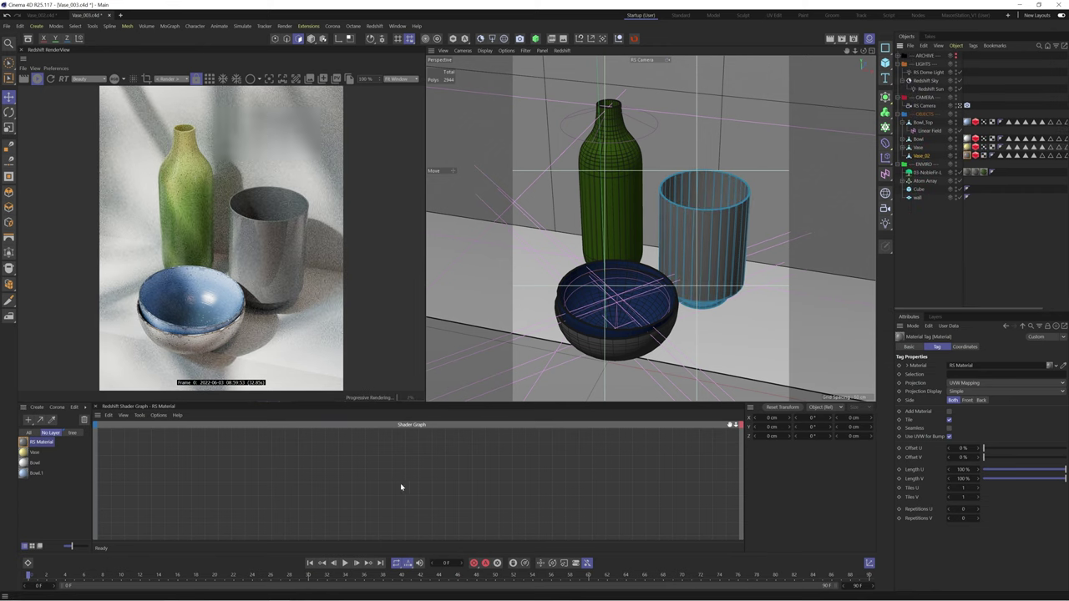
# Add a Maxon Noise node to the new RS Material, preview it through the Output, and set its type to FBM
pyautogui.doubleClick(261, 494)
pyautogui.write('maxon')
pyautogui.press('Return')
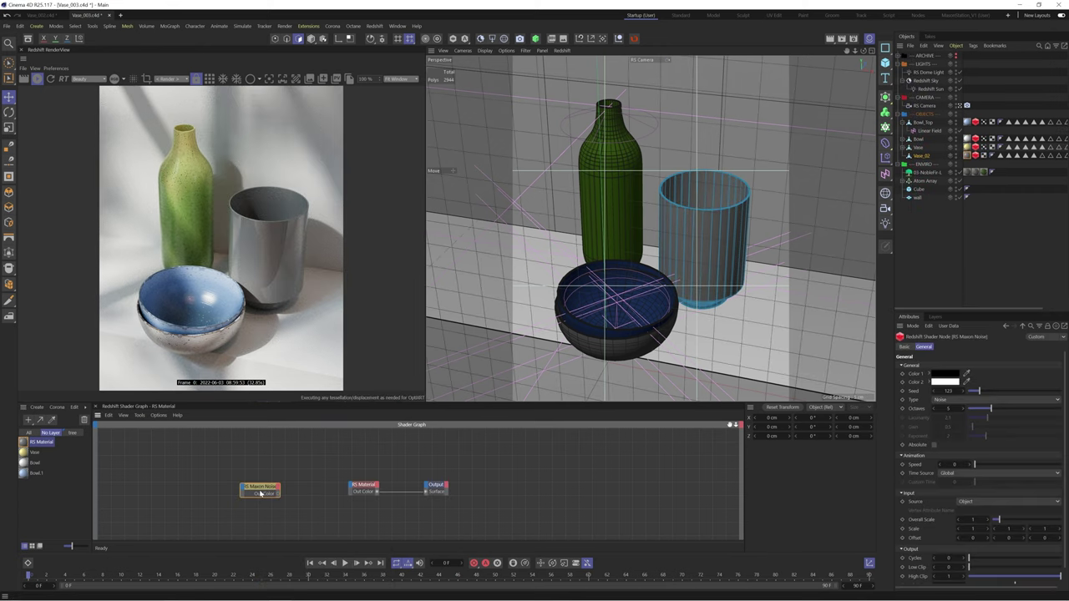
pyautogui.moveTo(269, 503); pyautogui.dragTo(259, 504)
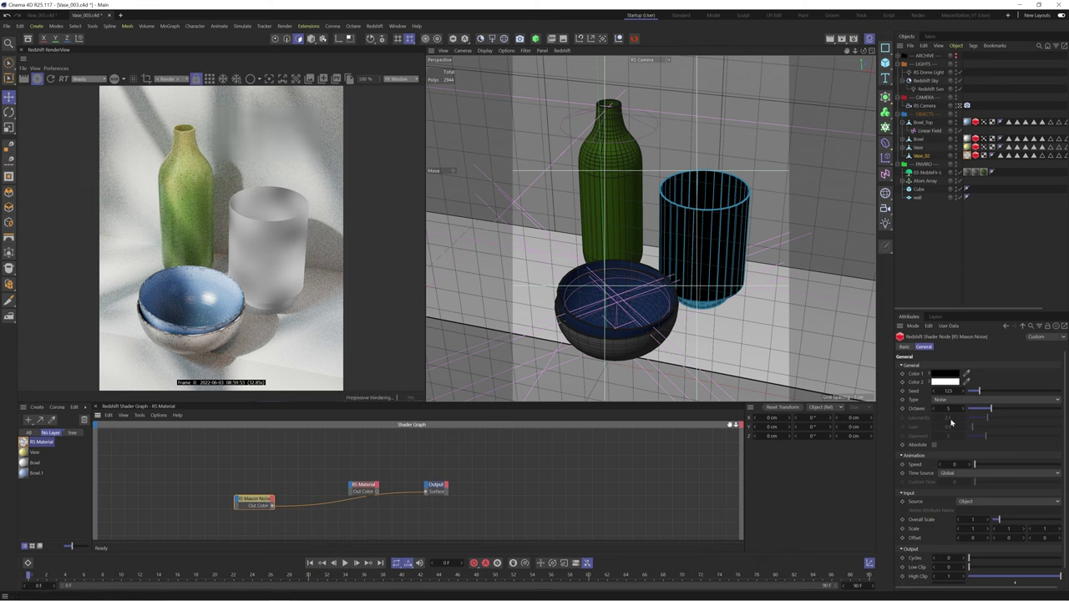
pyautogui.click(952, 400)
pyautogui.click(954, 162)
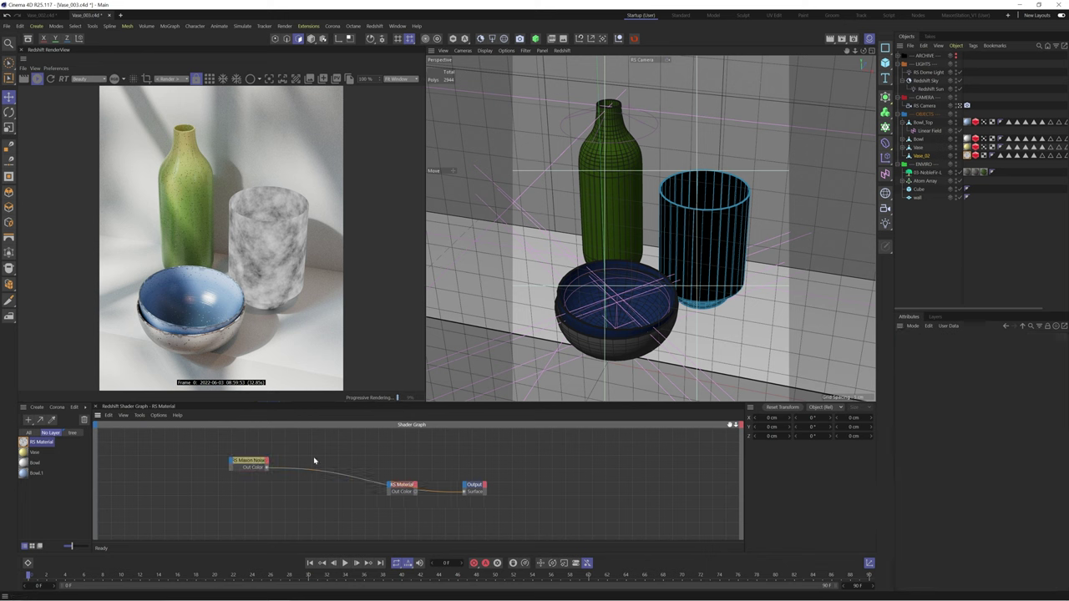
# Add a Color Layer node with the noise as Layer 1 Color and connect its output to the RS Material's diffuse color
pyautogui.hotkey('shift', 'c')
pyautogui.write('color')
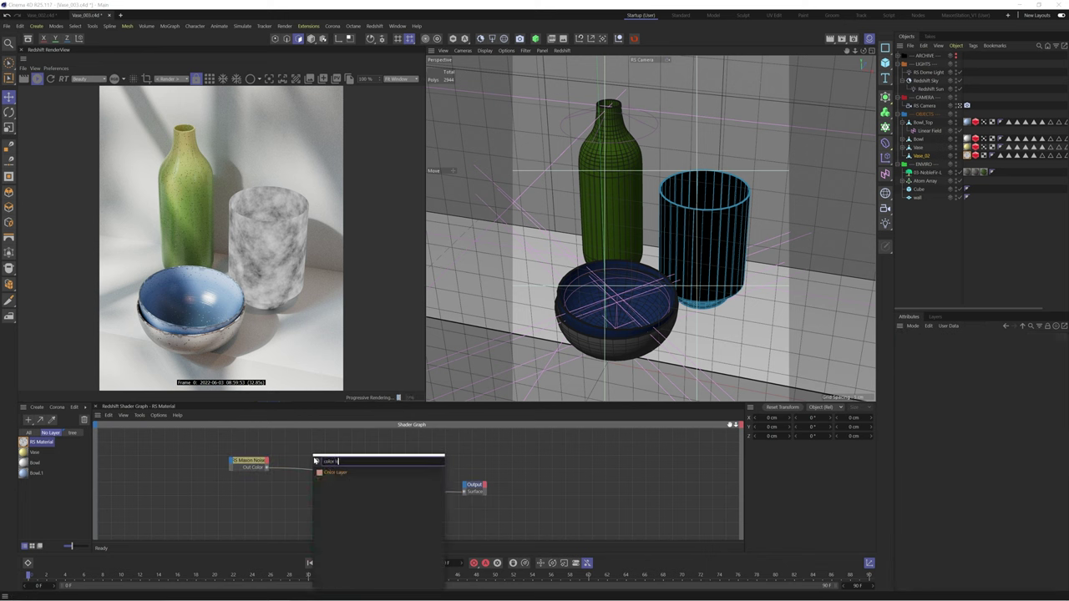
pyautogui.write('lor l')
pyautogui.press('Return')
pyautogui.moveTo(267, 472); pyautogui.dragTo(390, 485)
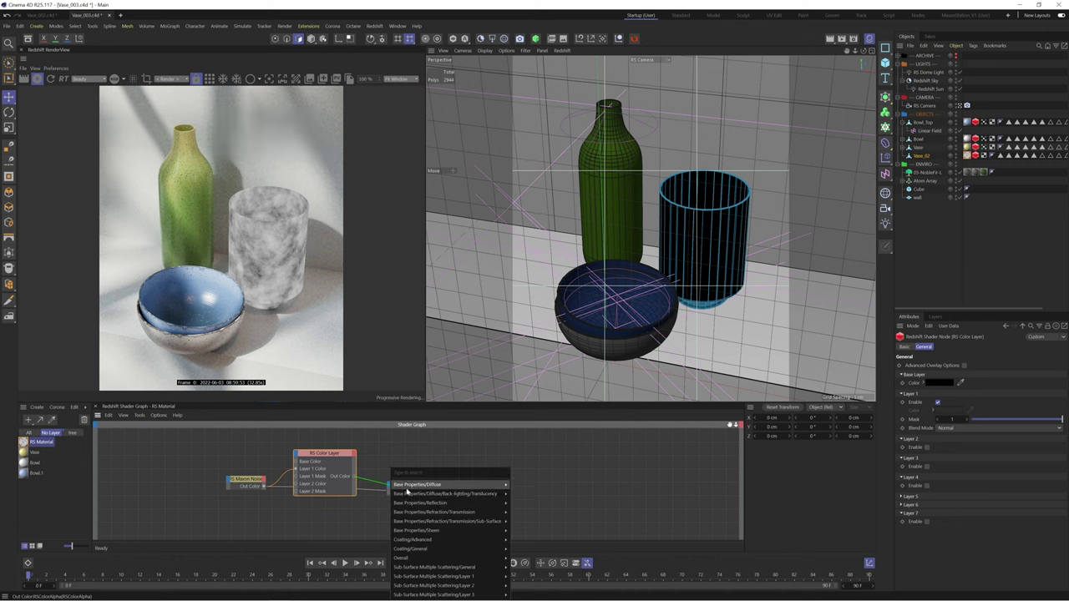
pyautogui.click(530, 486)
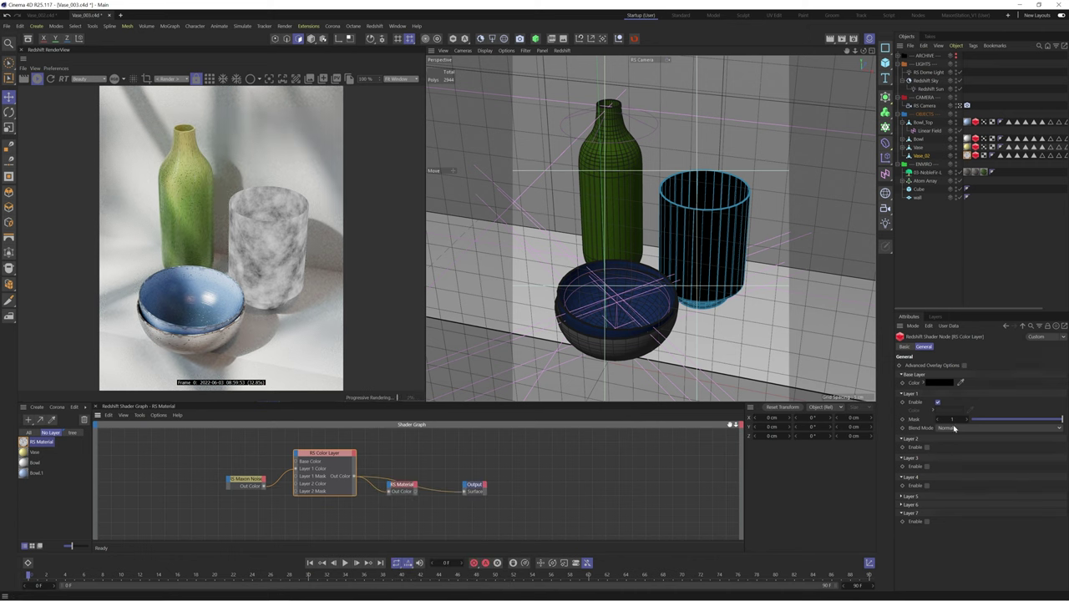
# Set Layer 1 to Multiply with mask 0.4 and the base color to light pink with hue 0°, saturation 23.4% and value 100%
pyautogui.click(954, 428)
pyautogui.click(953, 473)
pyautogui.click(939, 382)
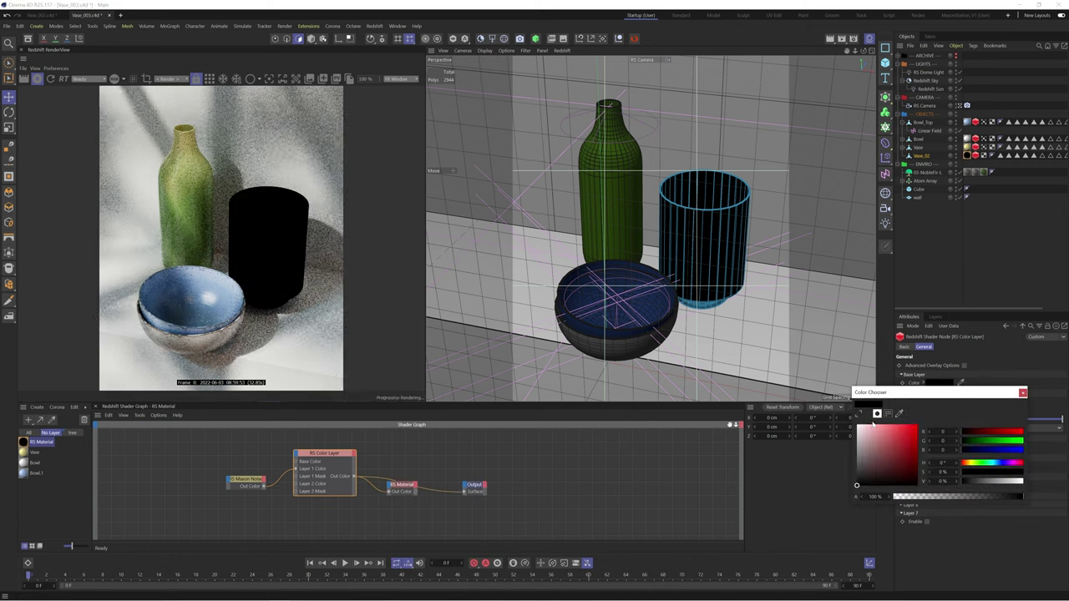
pyautogui.click(871, 424)
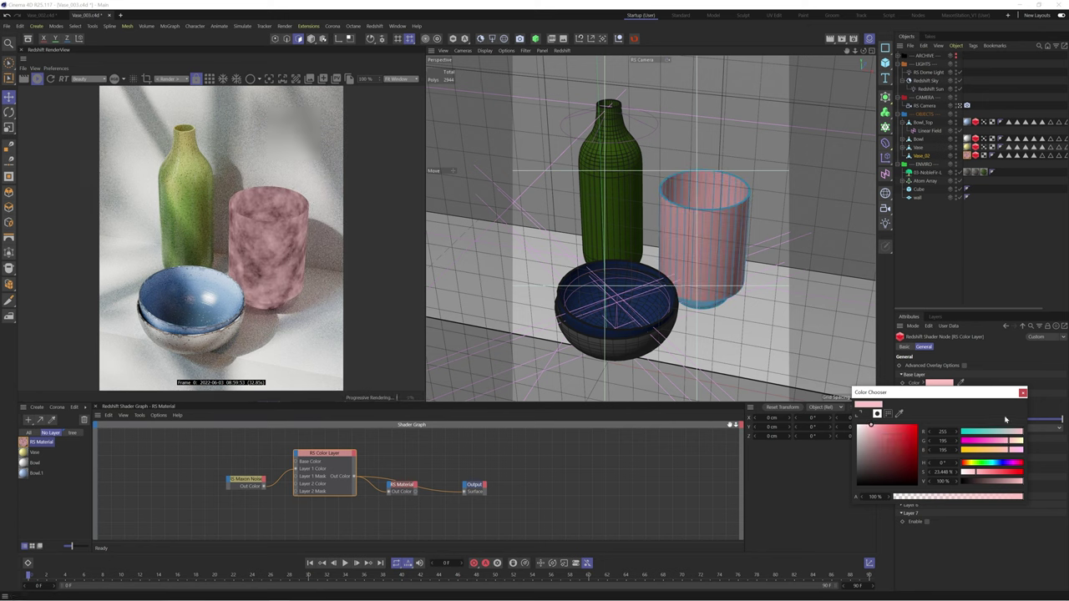
pyautogui.click(1024, 392)
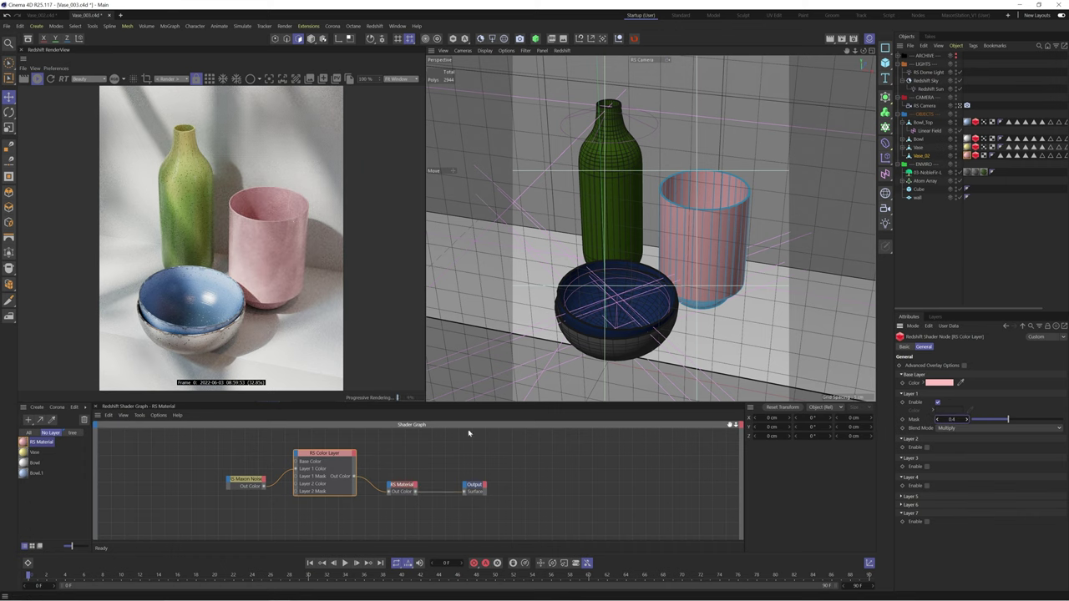
# Add a second Maxon Noise node below the first one and preview it through the Output
pyautogui.scroll(-1, 470, 432)
pyautogui.click(315, 506)
pyautogui.write('cmaxon')
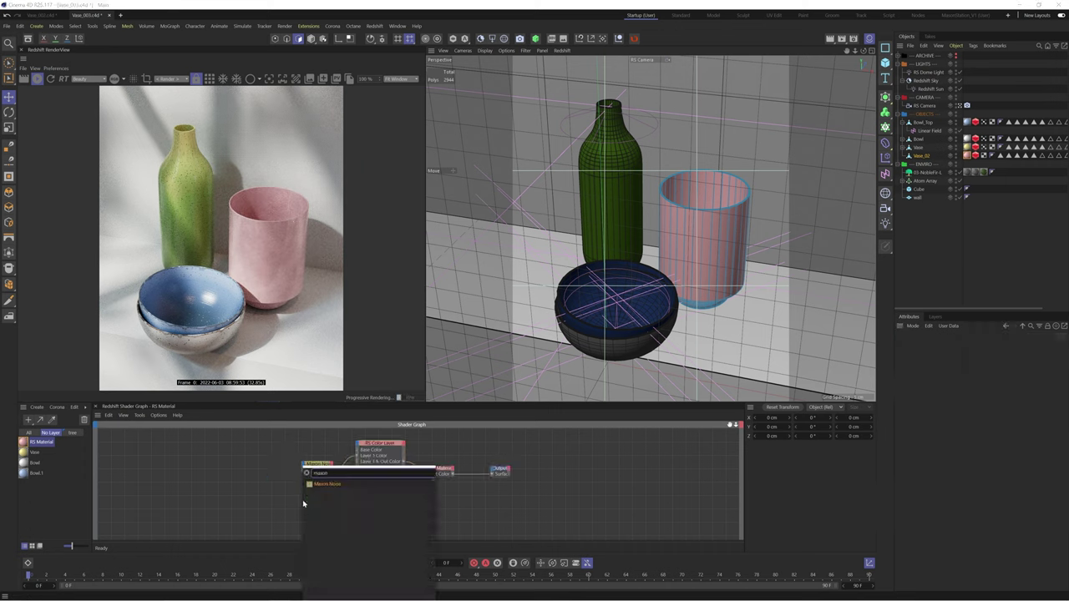
pyautogui.press('Return')
pyautogui.press('o')
pyautogui.moveTo(318, 502); pyautogui.dragTo(315, 502)
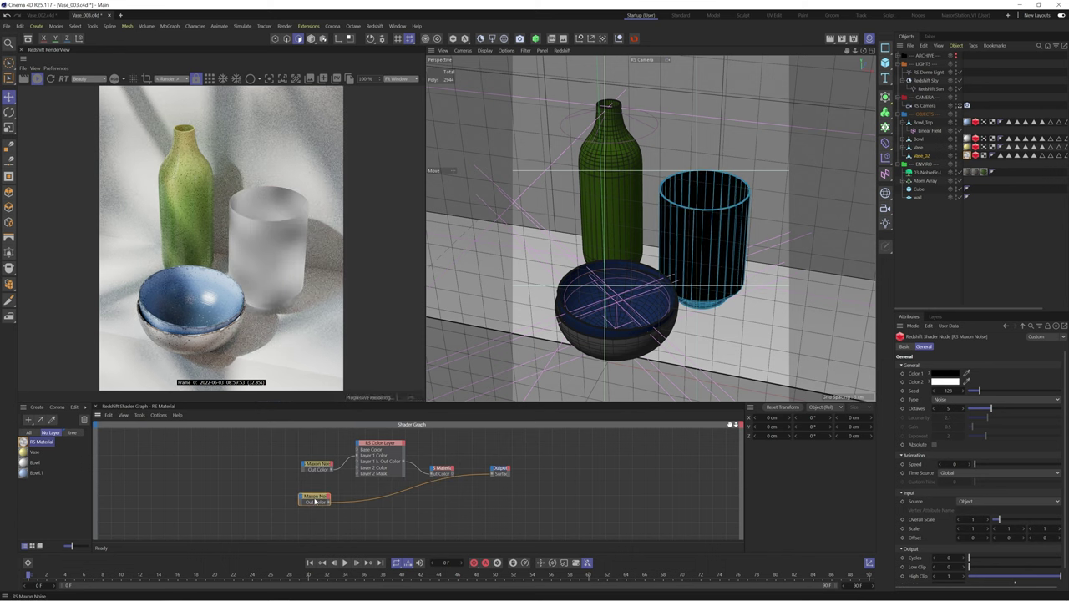
# Set the second Maxon Noise's type to FBM and reduce its Overall Scale for a fine grain
pyautogui.click(993, 399)
pyautogui.click(953, 189)
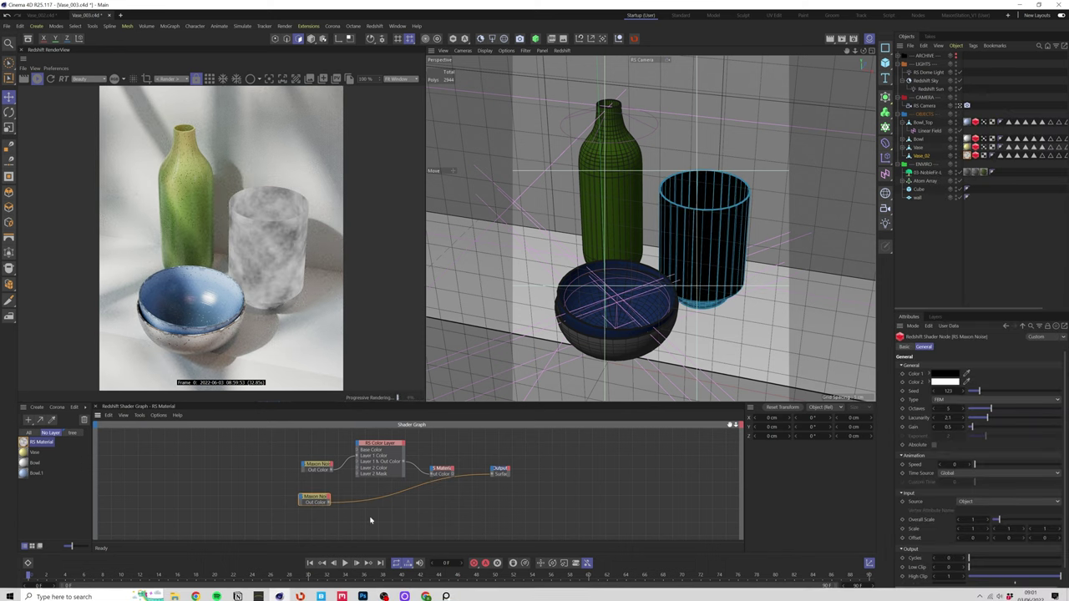
pyautogui.press('Return')
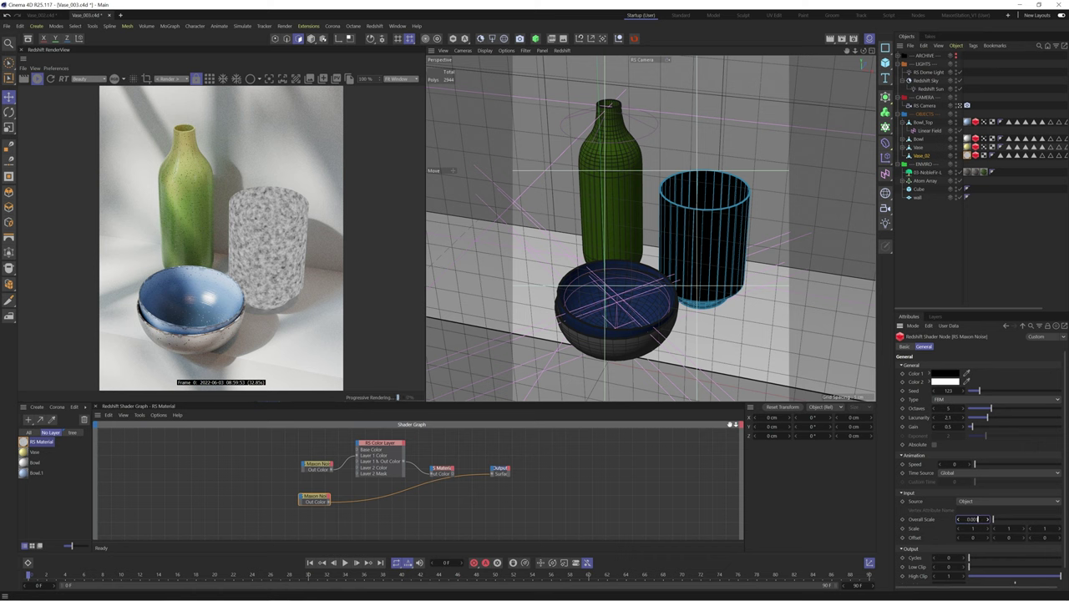
# Add a Bump Map node driven by the second noise, connect it to the RS Material's bump input, and render the RS Material through the Output
pyautogui.click(368, 506)
pyautogui.hotkey('shift', 'c')
pyautogui.write('bump')
pyautogui.press('Return')
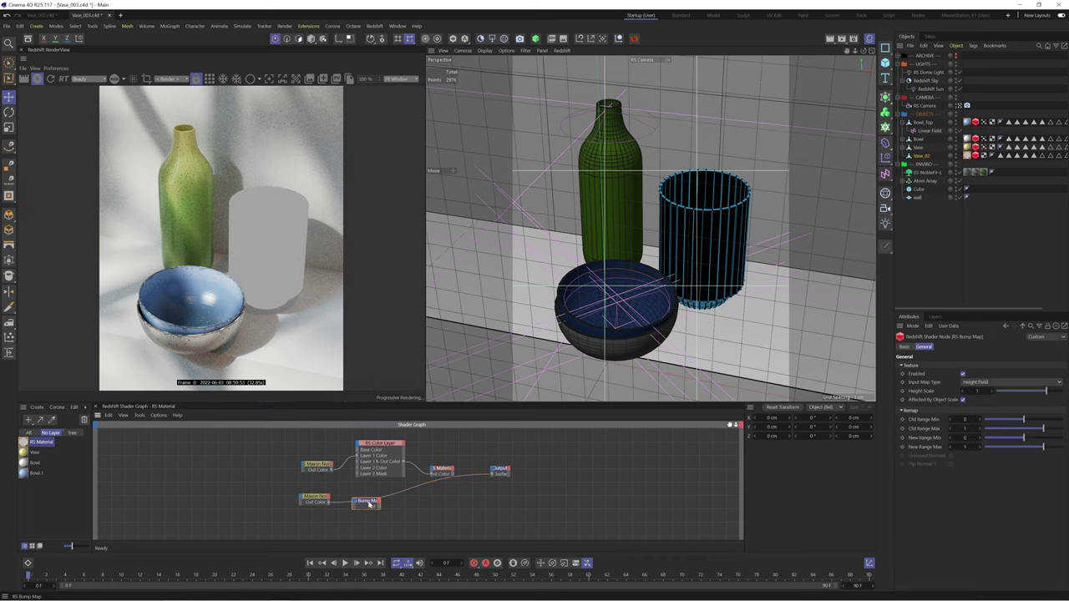
pyautogui.moveTo(329, 503); pyautogui.dragTo(357, 506)
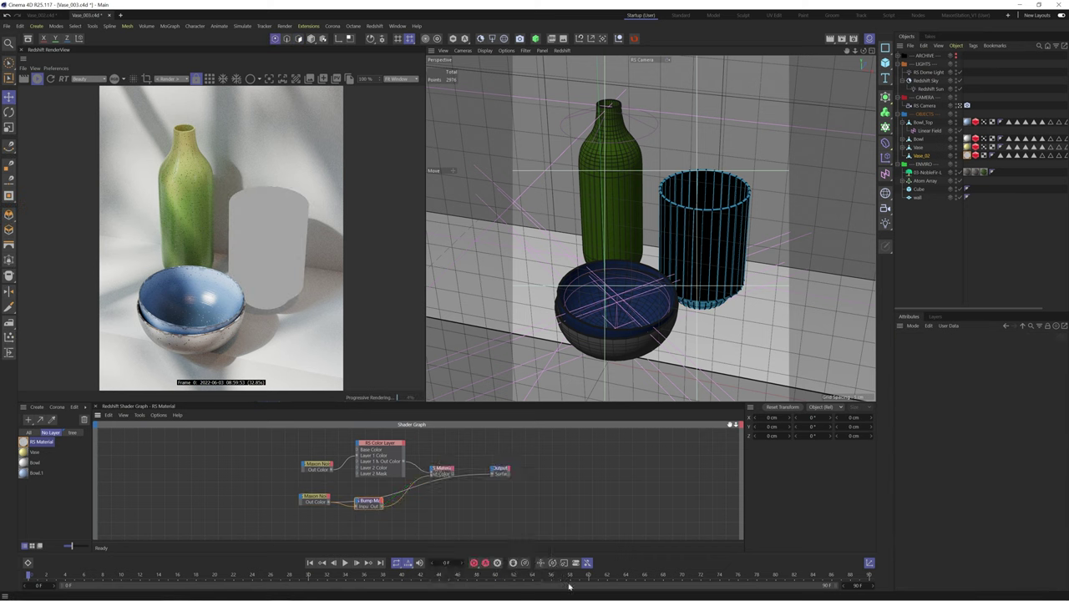
pyautogui.moveTo(451, 475); pyautogui.dragTo(493, 475)
# Set the Color Layer's base color to a stronger pink with hue 355°, saturation 45% and value 100%
pyautogui.click(380, 443)
pyautogui.click(939, 382)
pyautogui.moveTo(872, 426); pyautogui.dragTo(885, 425)
pyautogui.moveTo(954, 472); pyautogui.dragTo(934, 472)
pyautogui.moveTo(955, 463); pyautogui.dragTo(936, 472)
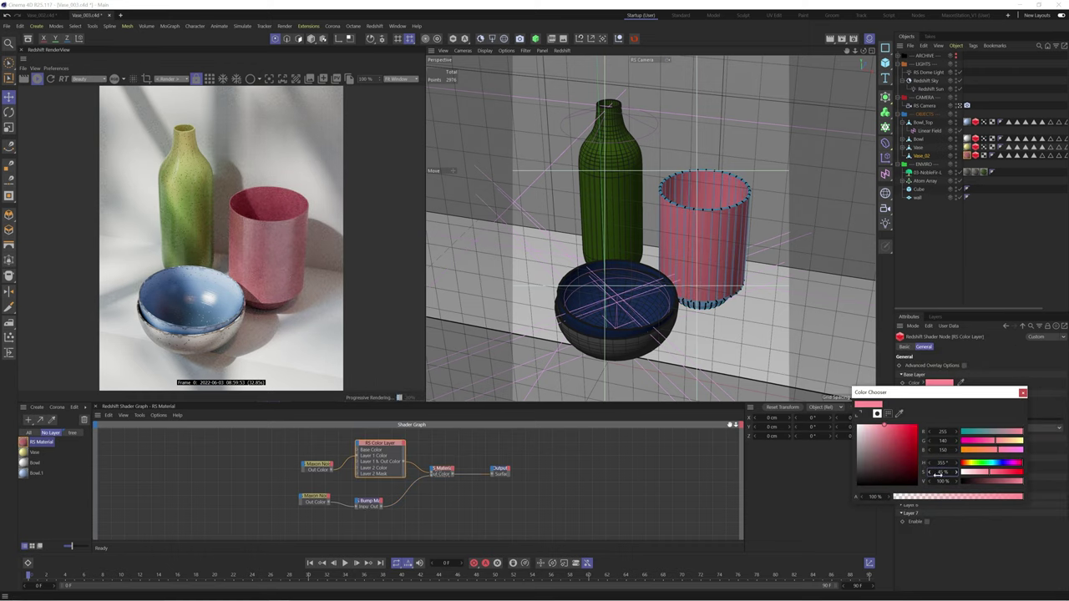
# Shift the Color Layer's base color to a warm light orange hue
pyautogui.click(968, 464)
pyautogui.click(1023, 393)
# Preview the first Maxon Noise through the Output, set its type to Naki, and return the RS Material to the Output
pyautogui.moveTo(332, 470); pyautogui.dragTo(493, 475)
pyautogui.click(317, 465)
pyautogui.click(994, 400)
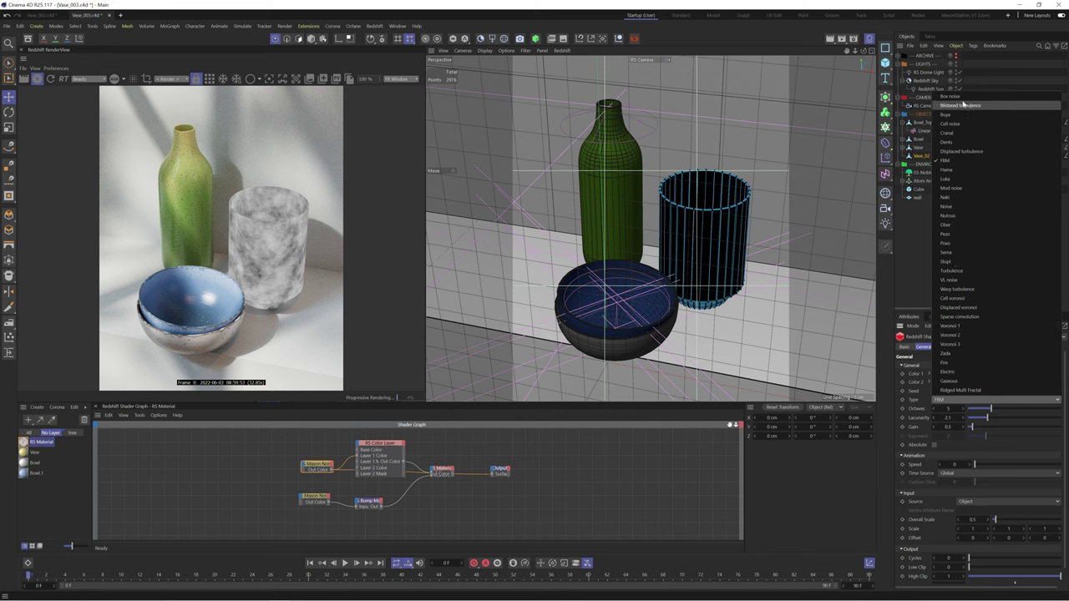
pyautogui.click(964, 104)
pyautogui.press('Down')
pyautogui.press('Down')
pyautogui.press('Down')
pyautogui.press('Down')
pyautogui.press('Down')
pyautogui.press('Down')
pyautogui.press('Down')
pyautogui.press('Down')
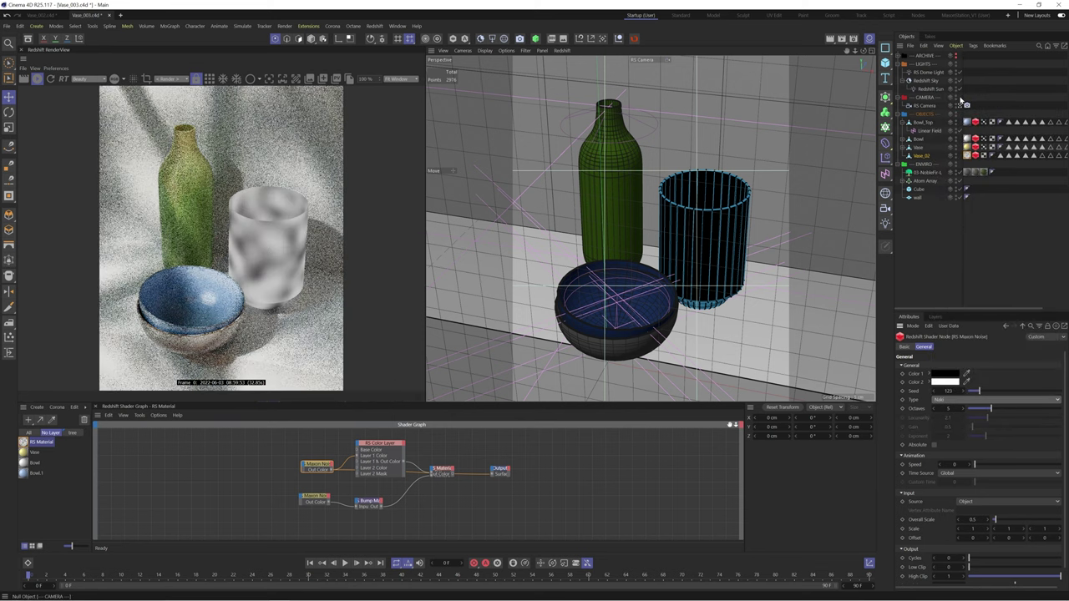
pyautogui.click(441, 470)
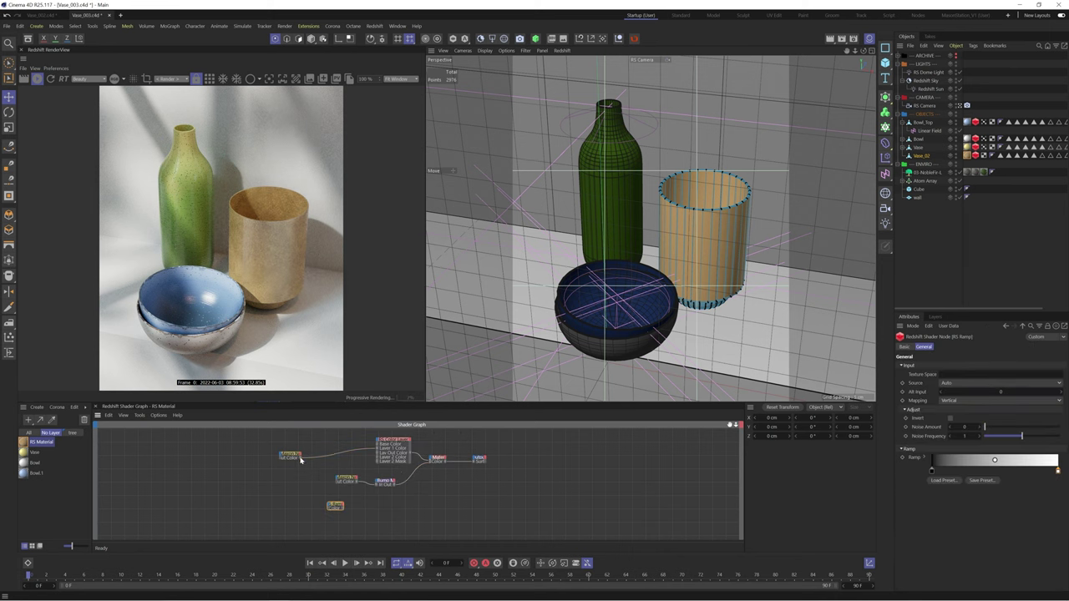
# Feed the first Maxon Noise into the RS Ramp, preview it, and invert and tighten the ramp knots into hard-edged patches
pyautogui.click(378, 512)
pyautogui.click(357, 523)
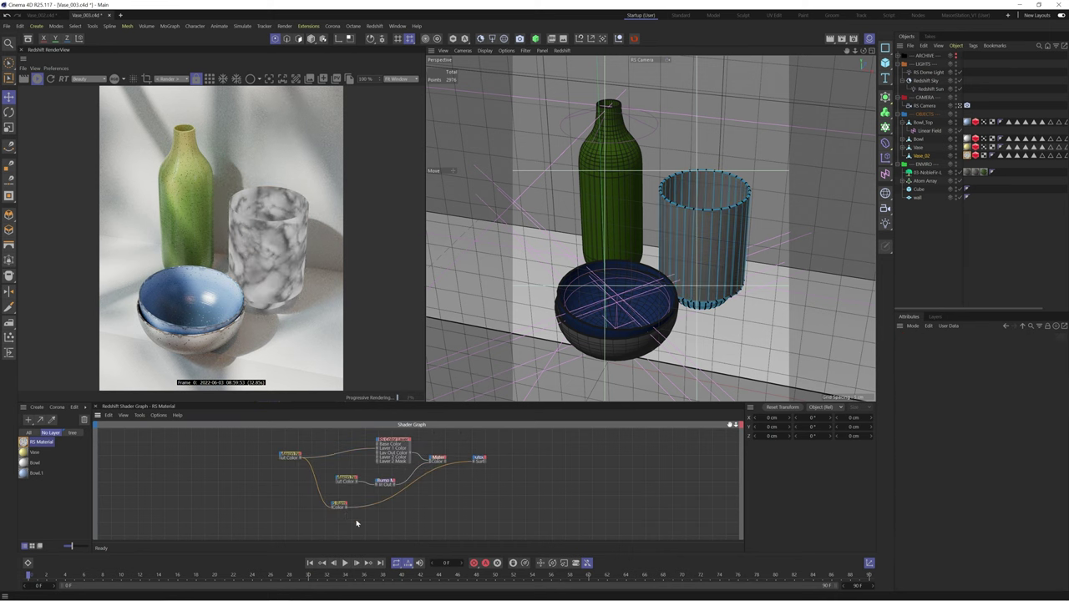
pyautogui.click(339, 505)
pyautogui.moveTo(932, 471); pyautogui.dragTo(983, 473)
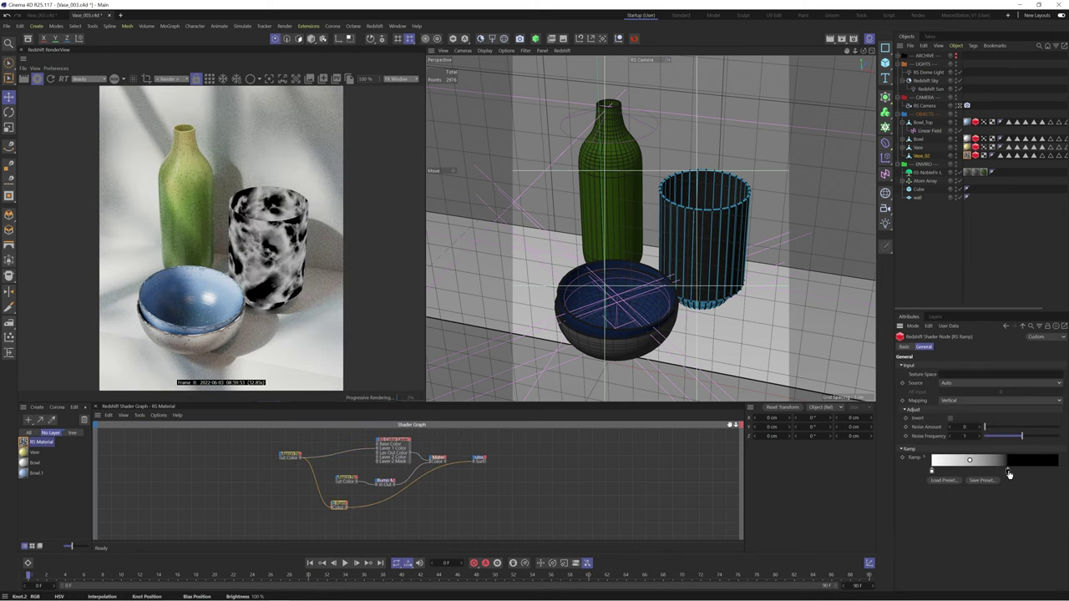
pyautogui.moveTo(1009, 473); pyautogui.dragTo(973, 473)
# Add a Material Blender node before the Output and connect the RS Material as its Base Material
pyautogui.click(387, 512)
pyautogui.scroll(2, 394, 496)
pyautogui.hotkey('shift', 'c')
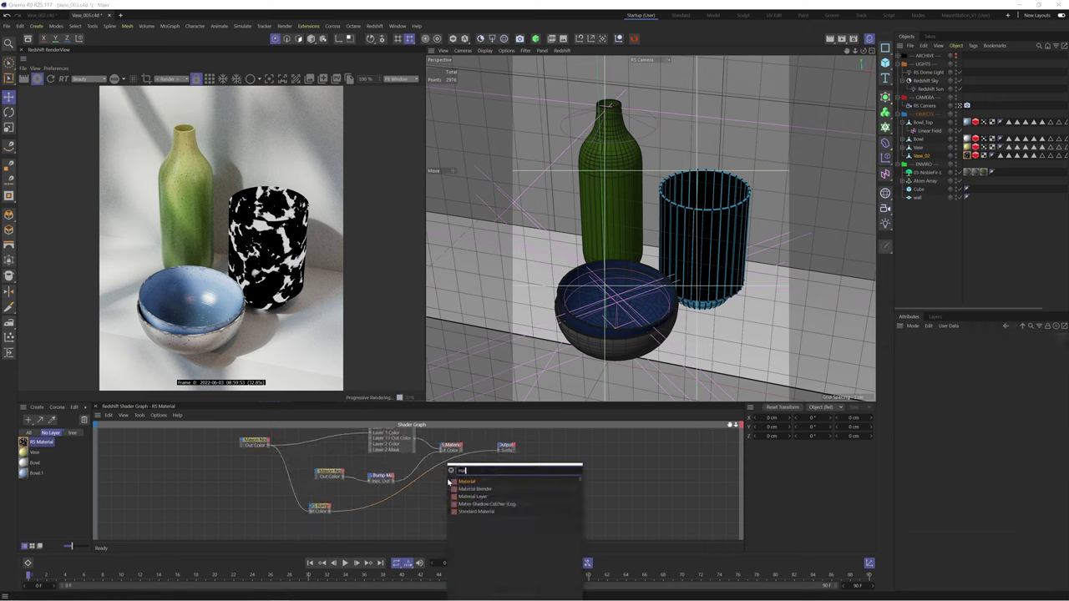
pyautogui.press('Down')
pyautogui.press('Return')
pyautogui.moveTo(508, 447); pyautogui.dragTo(529, 447)
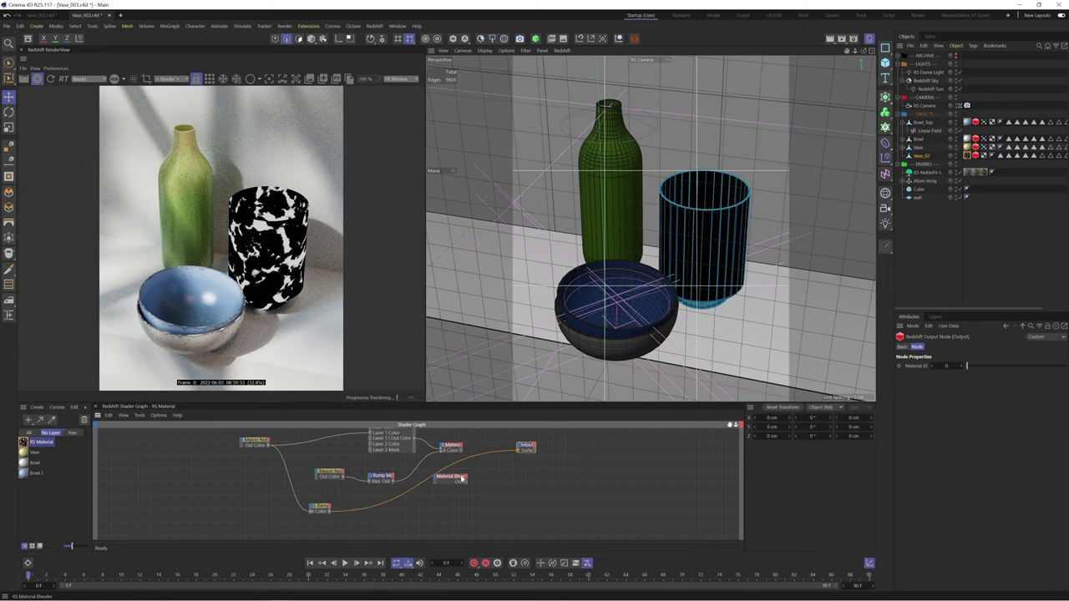
pyautogui.moveTo(462, 479)
pyautogui.mouseDown()
pyautogui.moveTo(496, 467)
pyautogui.moveTo(475, 468)
pyautogui.mouseUp()
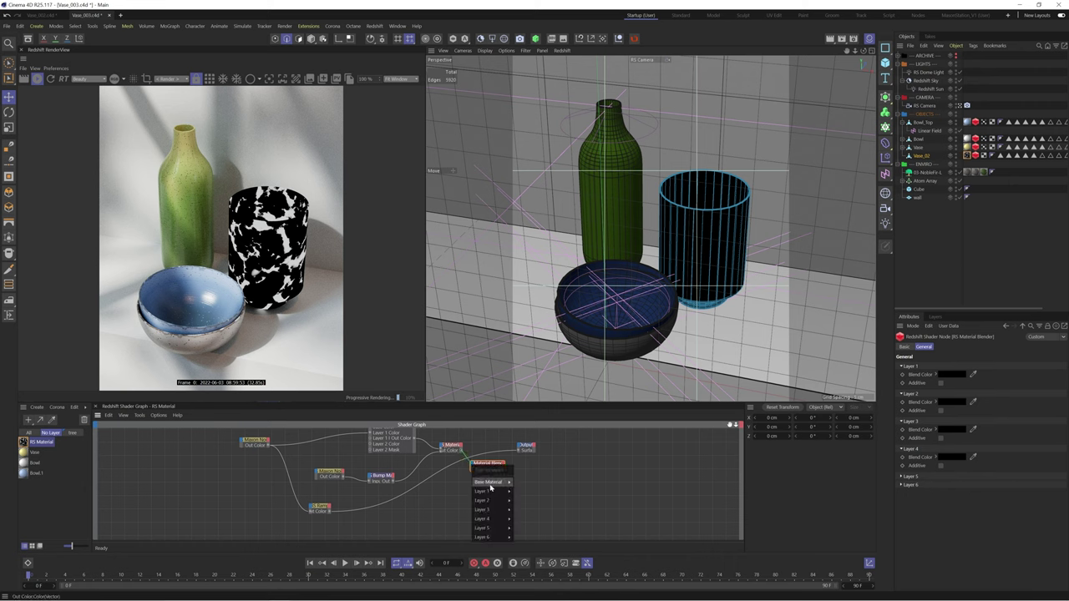
pyautogui.click(524, 482)
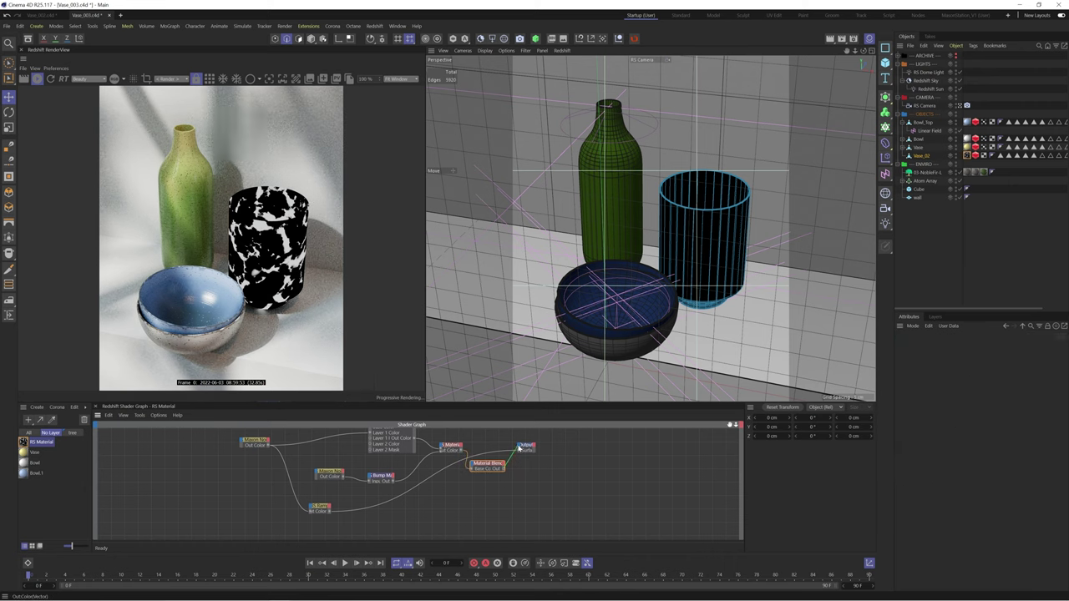
# Add a second RS Material and connect it to the Material Blender's Layer 1 material input
pyautogui.hotkey('shift', 'c')
pyautogui.write('material')
pyautogui.press('Return')
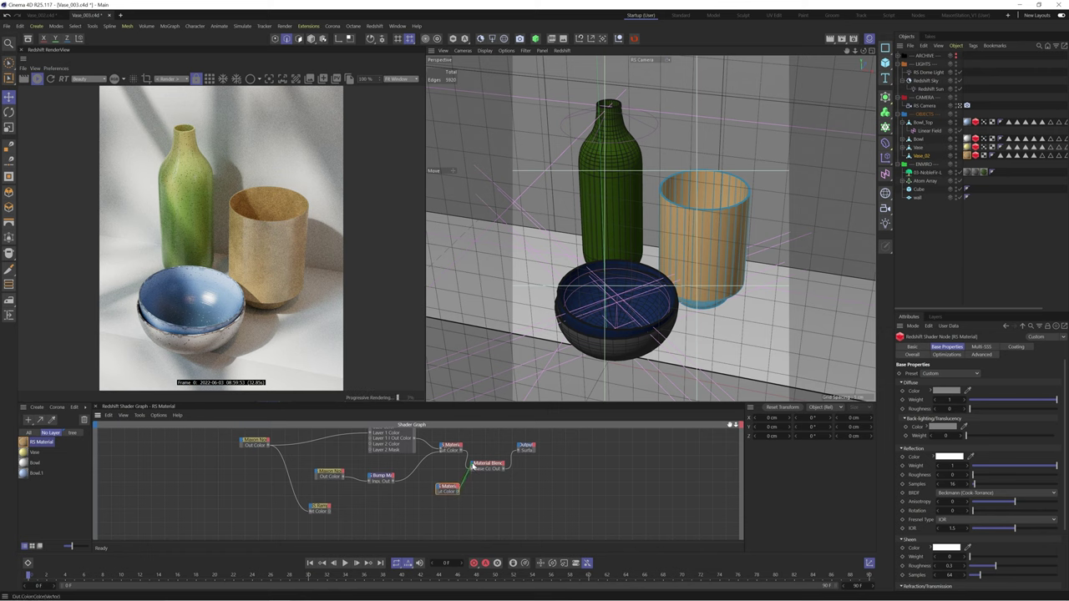
pyautogui.moveTo(473, 466); pyautogui.dragTo(474, 468)
pyautogui.click(537, 482)
# Apply a gold preset to the second RS Material and connect the Ramp to the blender's Layer 1 Blend Color
pyautogui.click(448, 488)
pyautogui.click(951, 374)
pyautogui.click(939, 450)
pyautogui.click(487, 464)
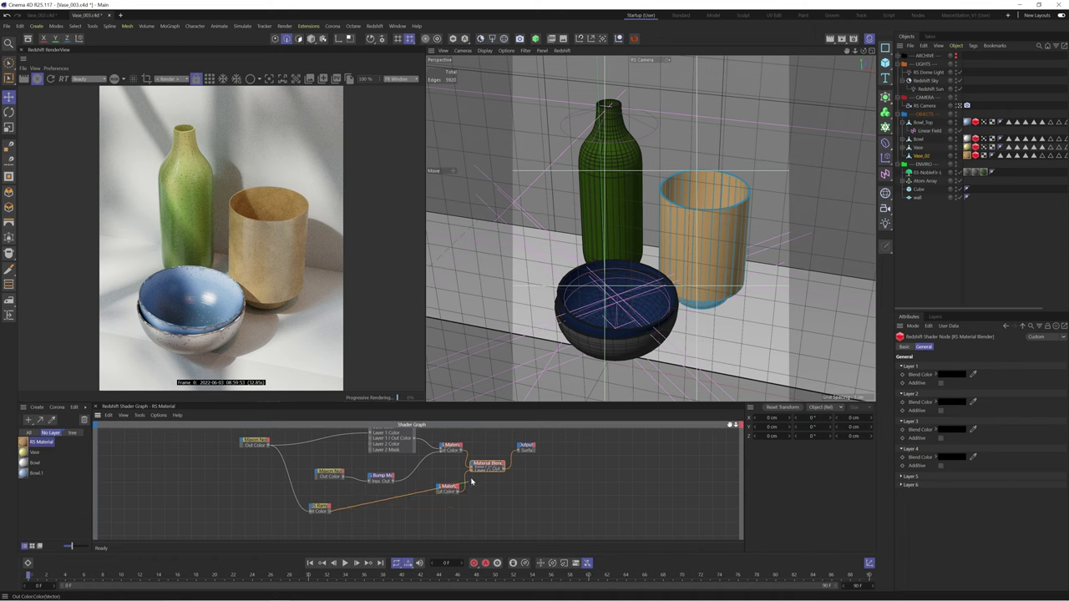
pyautogui.moveTo(472, 465); pyautogui.dragTo(472, 466)
pyautogui.click(536, 498)
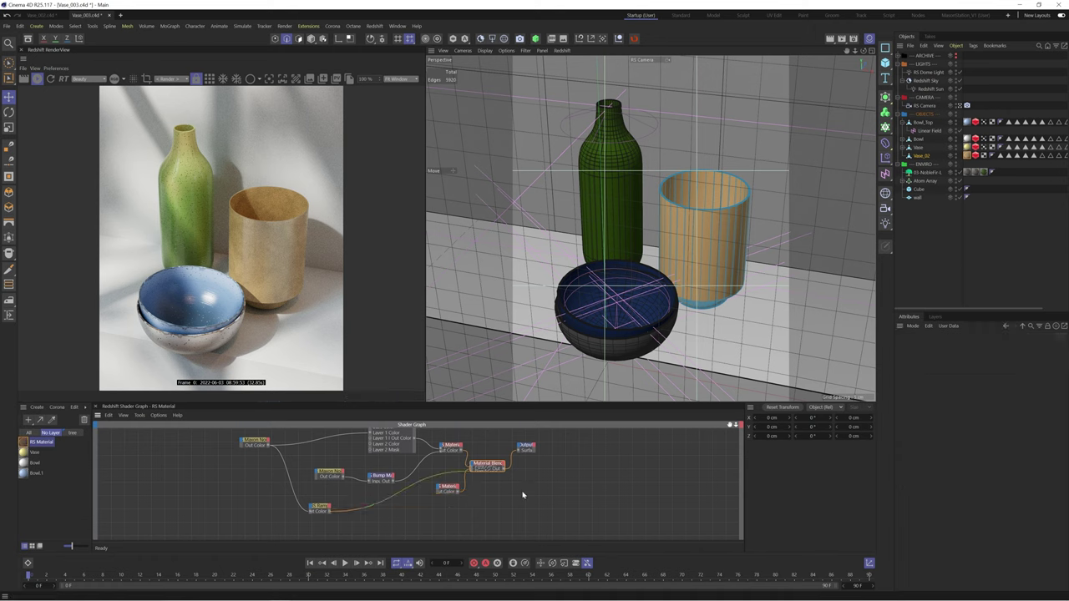
# Add a Bump Map driven by the Ramp to the second RS Material's bump input, with Height Scale -0.2
pyautogui.moveTo(320, 507); pyautogui.dragTo(361, 524)
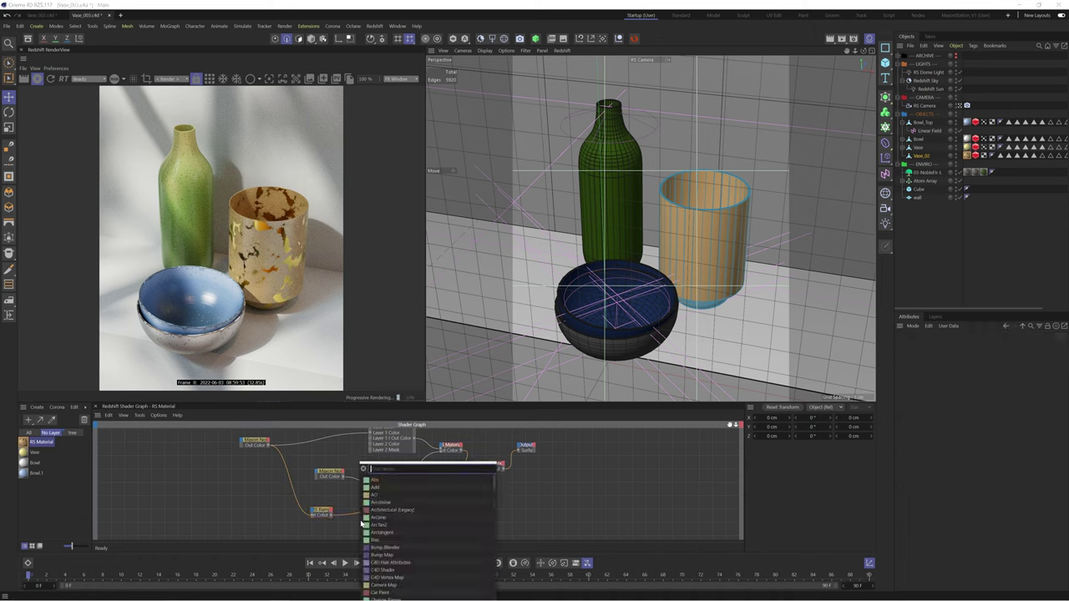
pyautogui.write('bump')
pyautogui.press('Down')
pyautogui.press('Return')
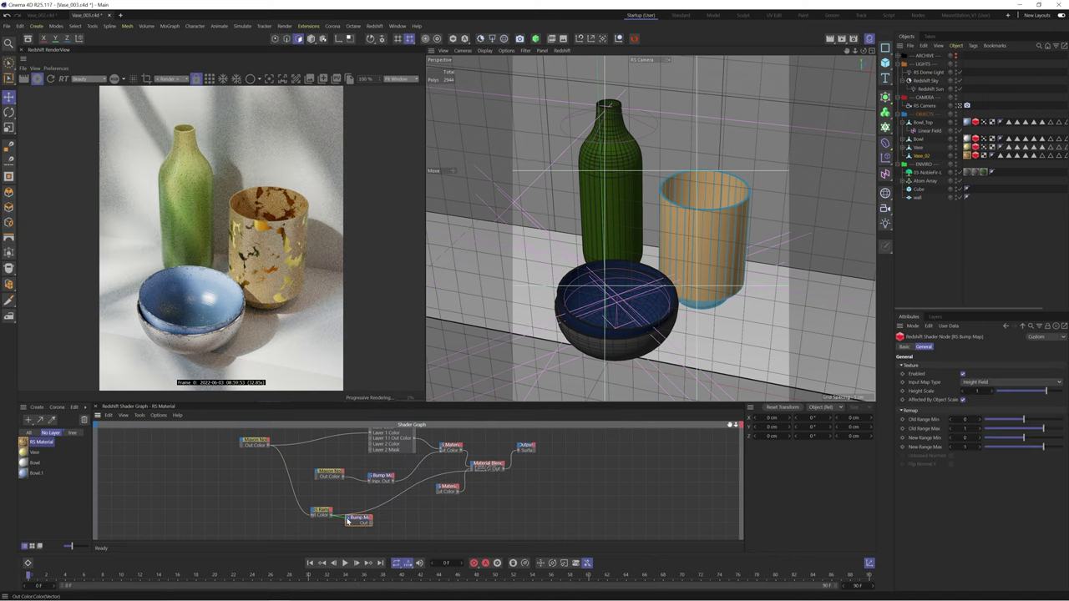
pyautogui.click(378, 533)
pyautogui.moveTo(371, 522); pyautogui.dragTo(438, 490)
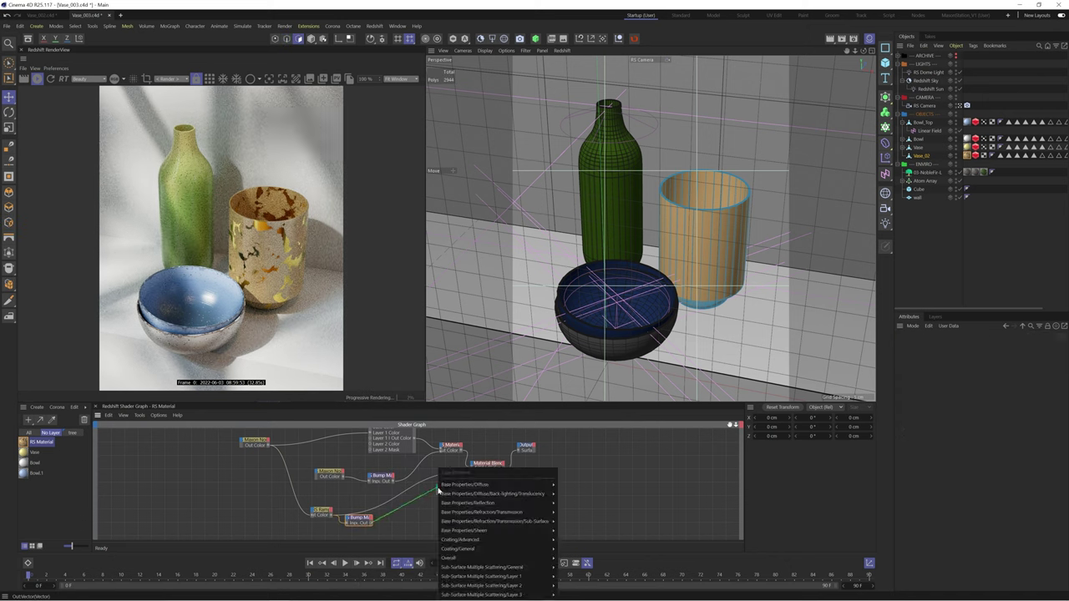
pyautogui.click(571, 585)
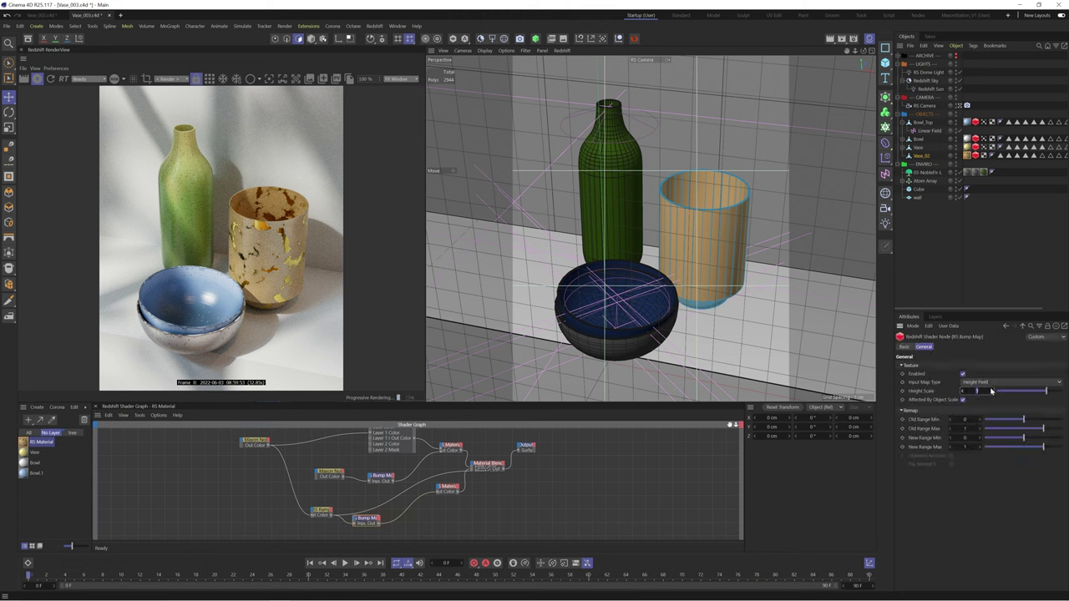
pyautogui.write('-0.2')
pyautogui.press('Return')
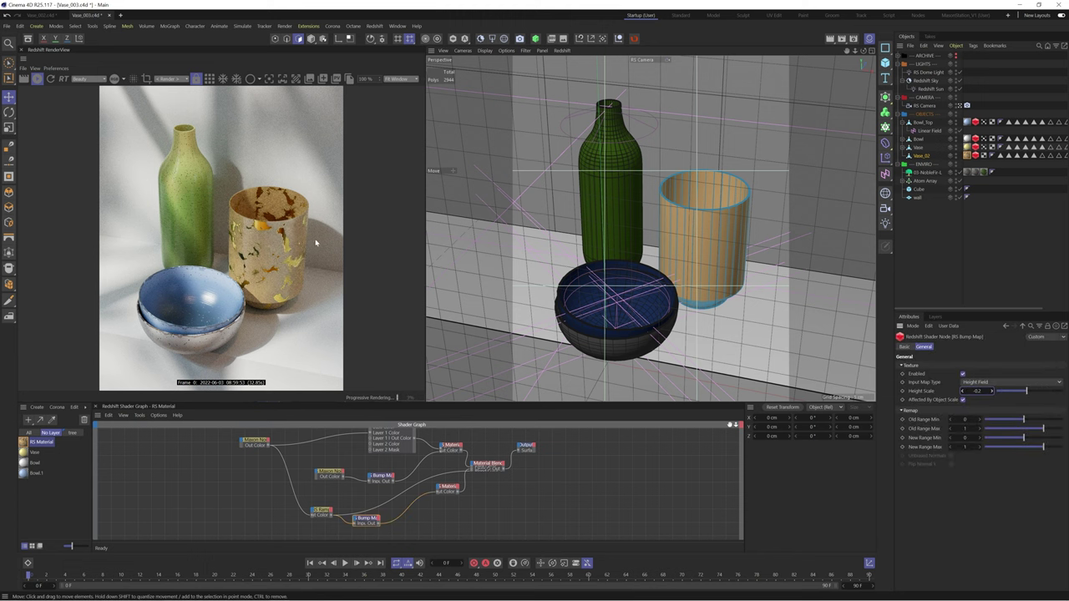
# Drive the Ramp with a duplicate of the first Maxon Noise and raise its Octaves to about 11
pyautogui.click(252, 446)
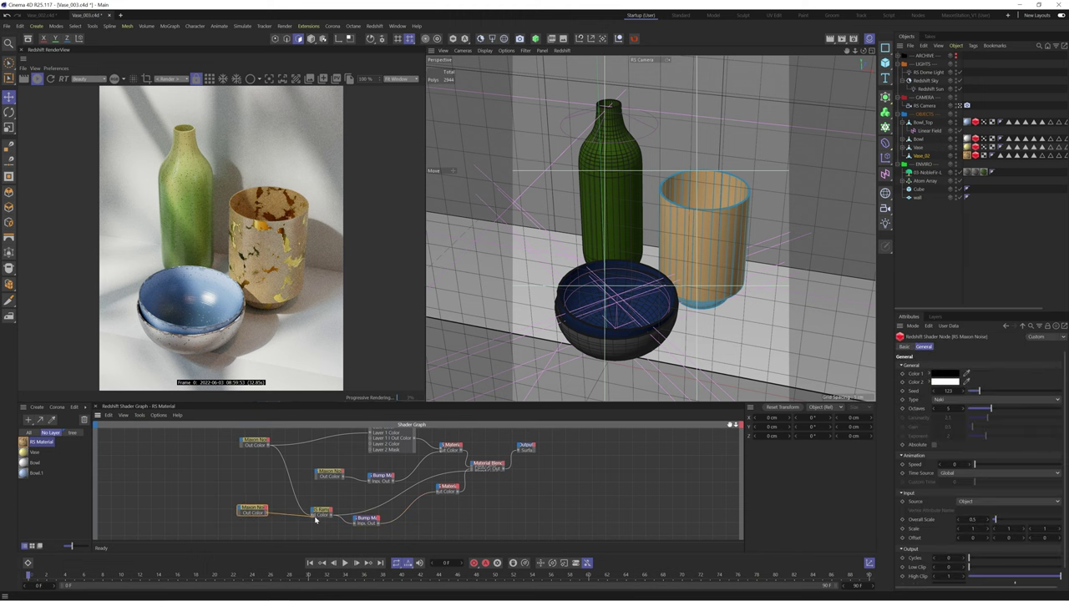
pyautogui.moveTo(991, 408); pyautogui.dragTo(1020, 410)
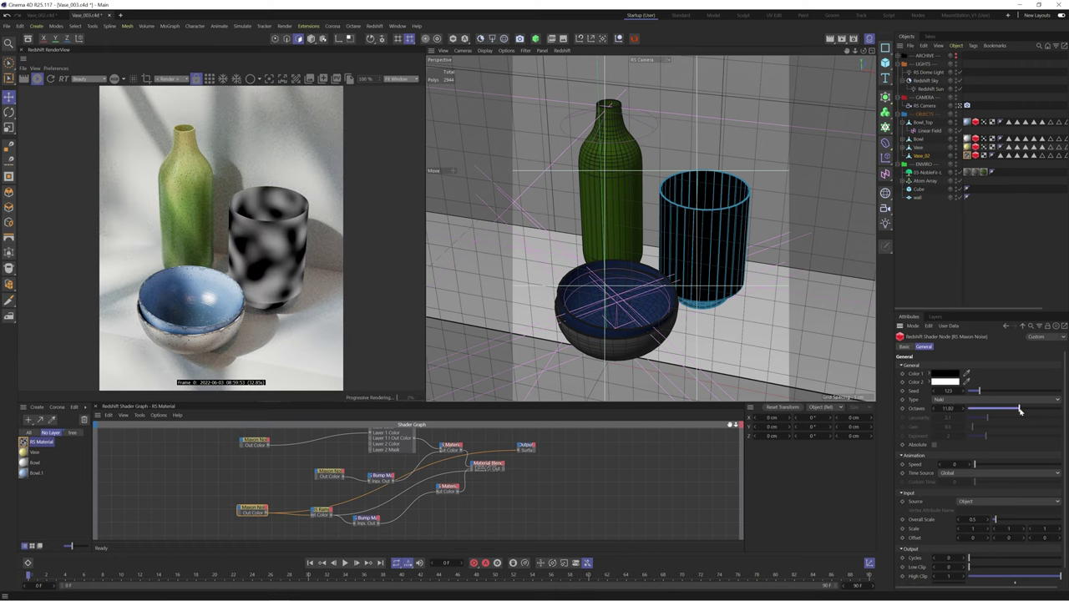
pyautogui.scroll(-1, 950, 401)
# Move the Ramp's black-white transition to adjust the gold mask and render the Material Blender through the Output
pyautogui.click(320, 512)
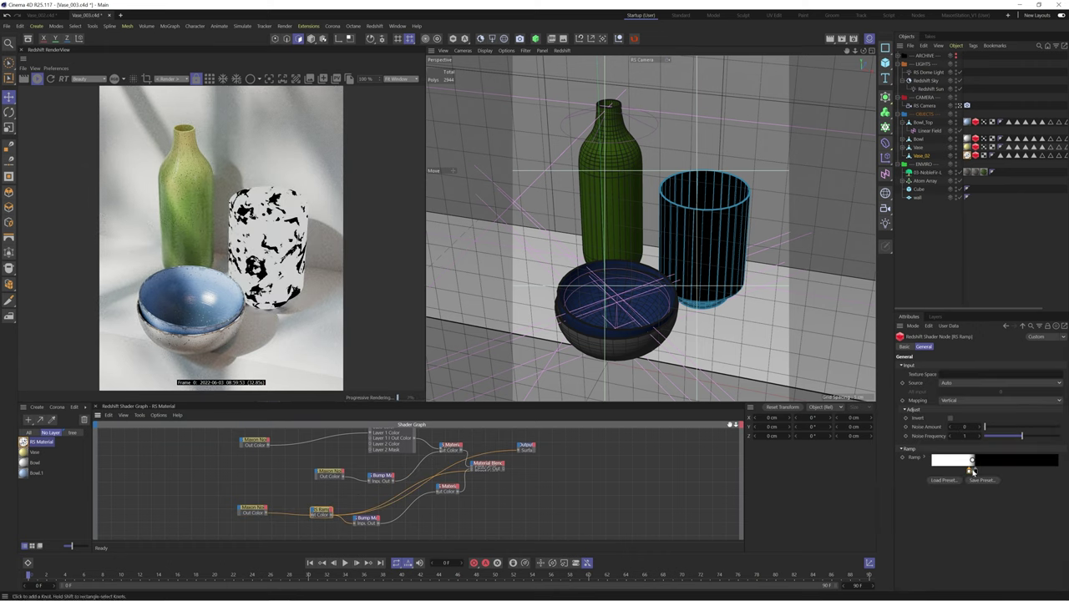
pyautogui.moveTo(974, 471)
pyautogui.mouseDown()
pyautogui.moveTo(1004, 473)
pyautogui.moveTo(990, 473)
pyautogui.mouseUp()
pyautogui.moveTo(503, 469); pyautogui.dragTo(519, 450)
# Preview the duplicated Maxon Noise through the Output, set its type to Ober, and select the Ramp
pyautogui.moveTo(266, 513); pyautogui.dragTo(518, 450)
pyautogui.click(947, 401)
pyautogui.click(923, 338)
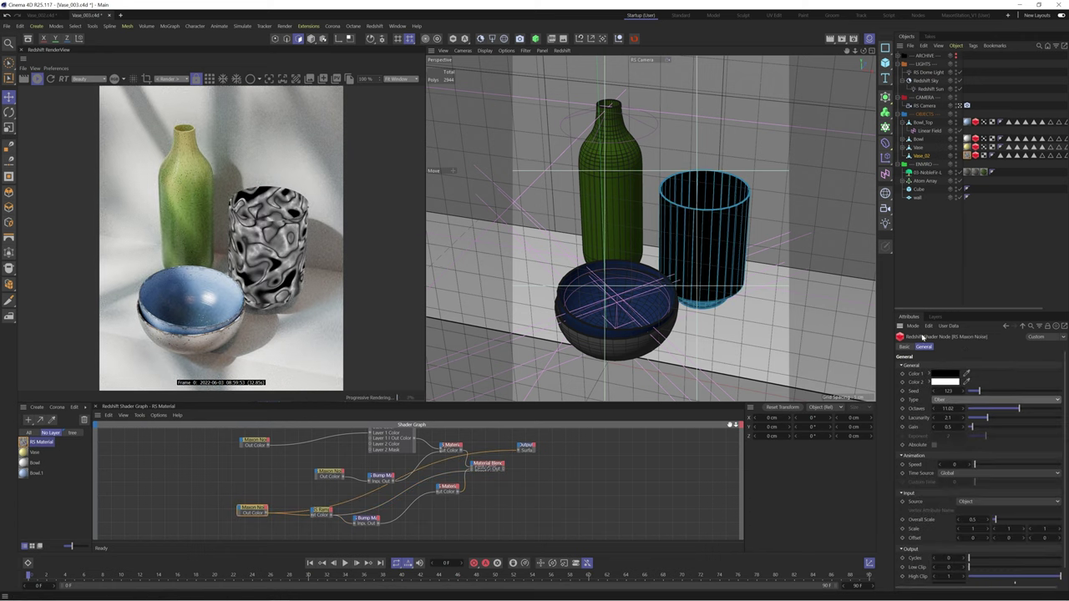
pyautogui.click(321, 510)
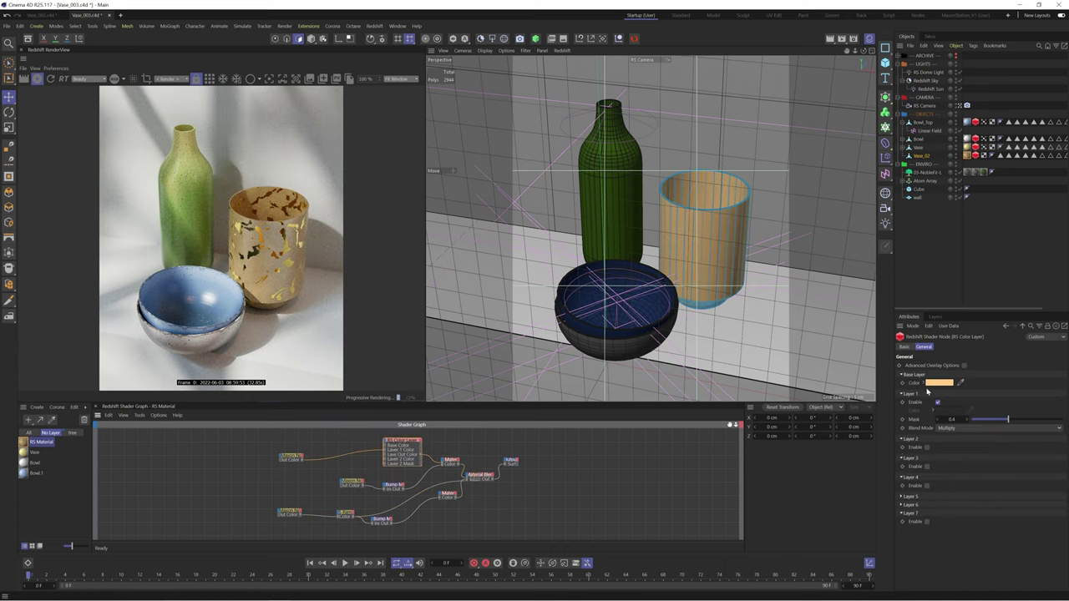
# Set the Color Layer's base color to orange with hue 30° and saturation 60%
pyautogui.click(938, 382)
pyautogui.doubleClick(942, 464)
pyautogui.write('30')
pyautogui.press('Tab')
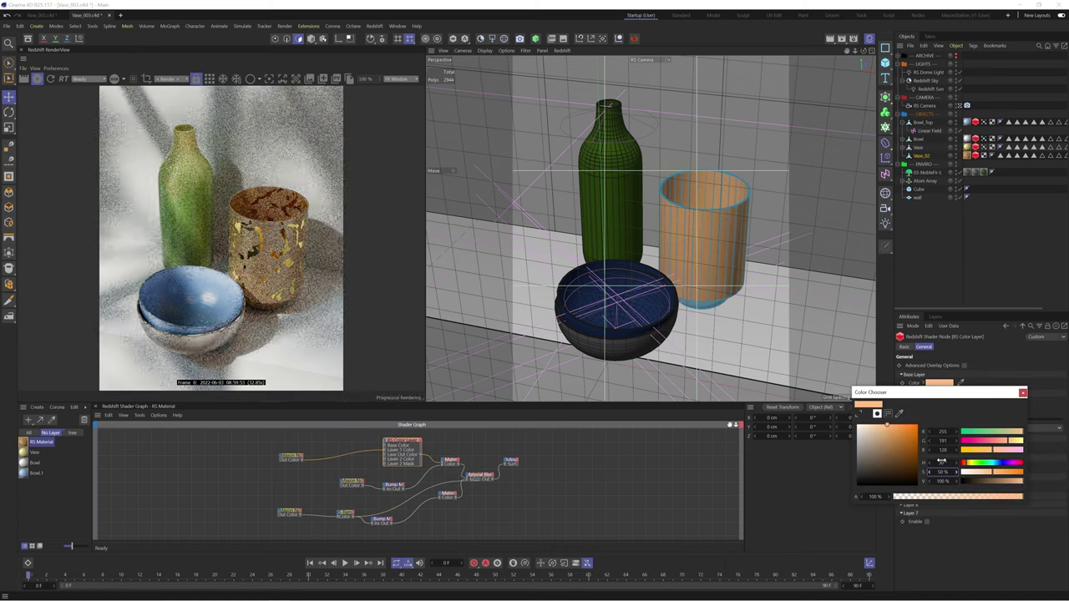
pyautogui.write('60')
pyautogui.press('Return')
pyautogui.click(1022, 392)
# Rename the RS Material as Vase 02
pyautogui.doubleClick(42, 442)
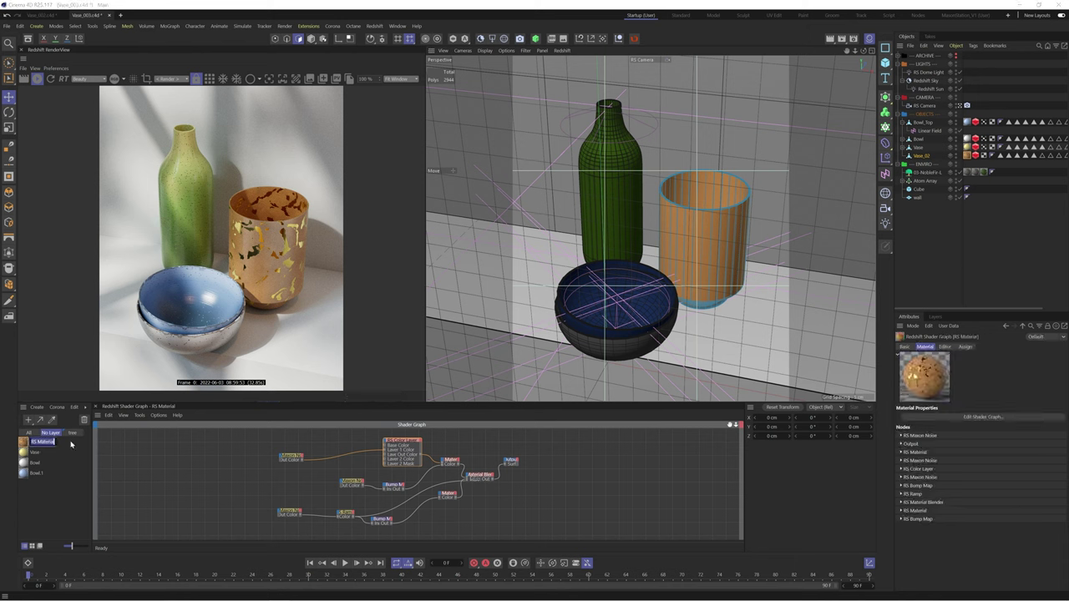
pyautogui.write('Vase-02')
pyautogui.click(60, 504)
# Create a new RS Material for the Cube and set its diffuse color to a muted green
pyautogui.click(30, 419)
pyautogui.moveTo(24, 443); pyautogui.dragTo(918, 190)
pyautogui.click(313, 514)
pyautogui.click(946, 391)
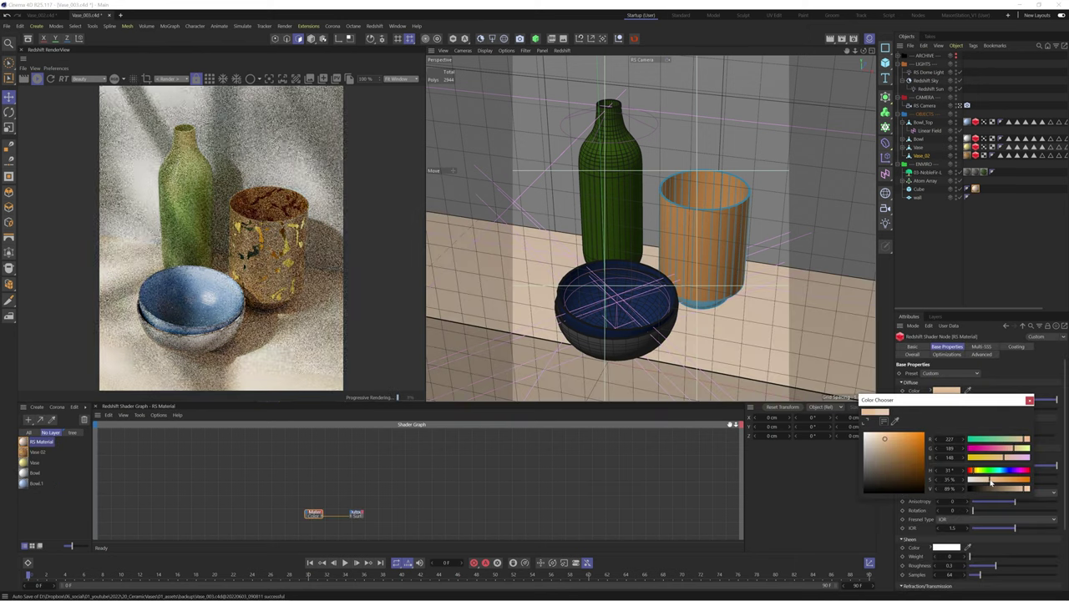
pyautogui.doubleClick(950, 471)
pyautogui.write('30')
pyautogui.press('Tab')
pyautogui.write('50')
pyautogui.moveTo(1024, 490); pyautogui.dragTo(984, 473)
pyautogui.click(1030, 401)
# Assign a duplicate of the green material to the wall and change its diffuse color to a muted grayish blue
pyautogui.keyDown('ctrl'); pyautogui.moveTo(25, 443); pyautogui.dragTo(24, 451); pyautogui.keyUp('ctrl')
pyautogui.moveTo(24, 443); pyautogui.dragTo(918, 198)
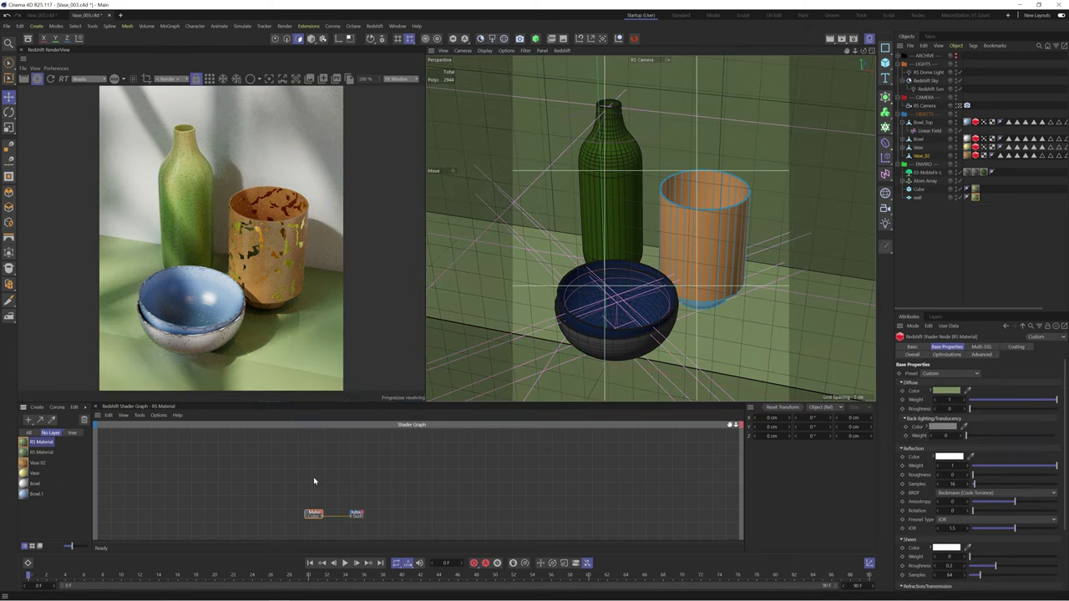
pyautogui.click(41, 442)
pyautogui.click(314, 513)
pyautogui.click(946, 391)
pyautogui.moveTo(983, 471); pyautogui.dragTo(1006, 473)
pyautogui.click(1006, 472)
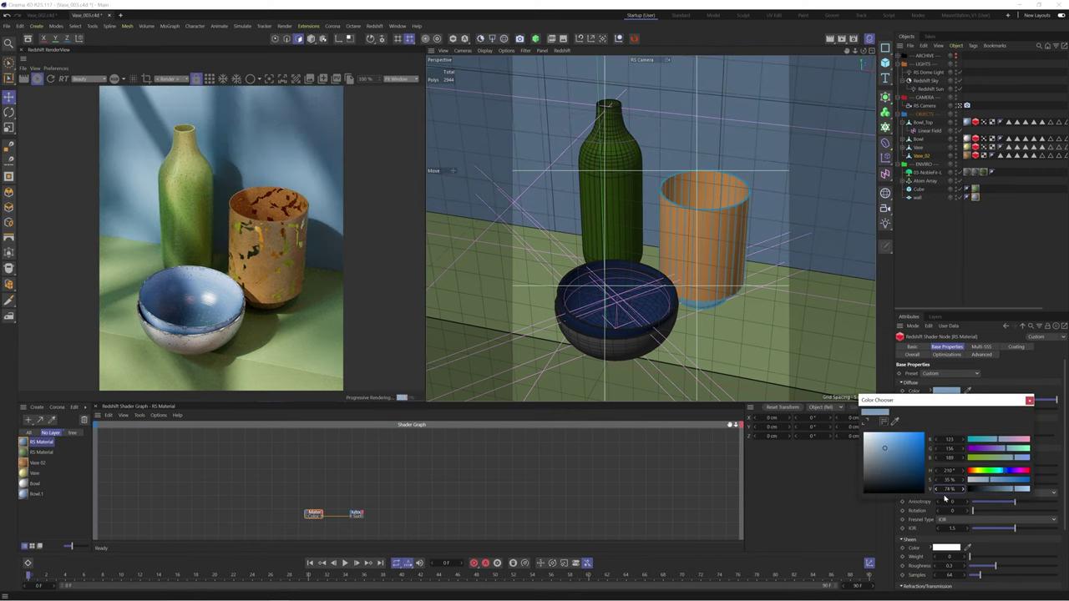
pyautogui.moveTo(1005, 471); pyautogui.dragTo(976, 481)
pyautogui.click(1030, 401)
# Change the Cube material's diffuse color to a desaturated teal green
pyautogui.click(42, 452)
pyautogui.click(313, 514)
pyautogui.click(946, 391)
pyautogui.moveTo(983, 471)
pyautogui.mouseDown()
pyautogui.moveTo(1006, 473)
pyautogui.moveTo(978, 482)
pyautogui.mouseUp()
pyautogui.click(1030, 401)
# Open the Color Controls of the RS Camera's Redshift Camera tag
pyautogui.click(44, 444)
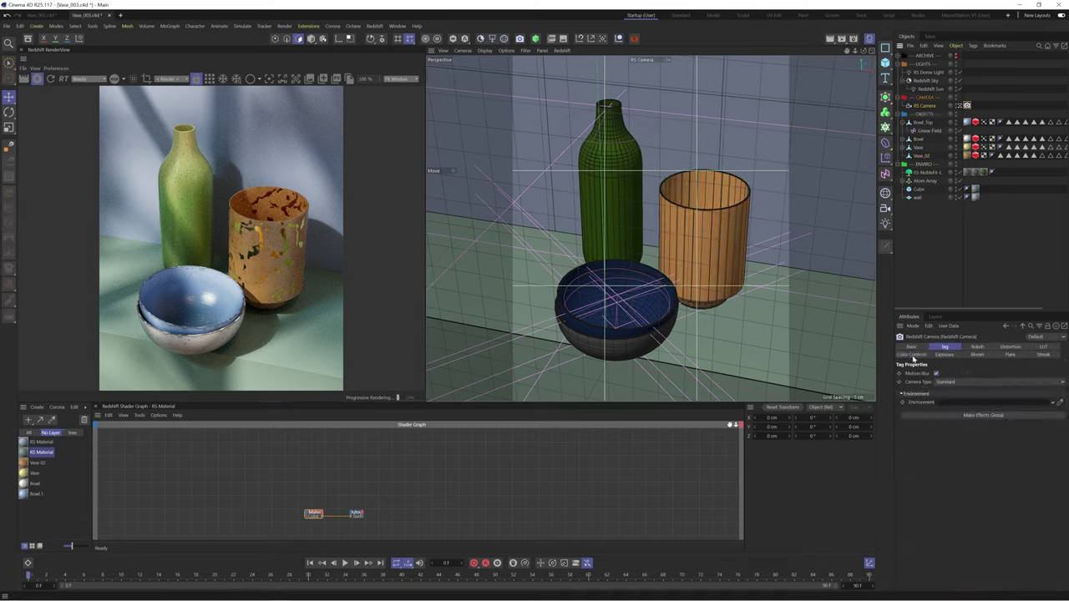
pyautogui.click(913, 355)
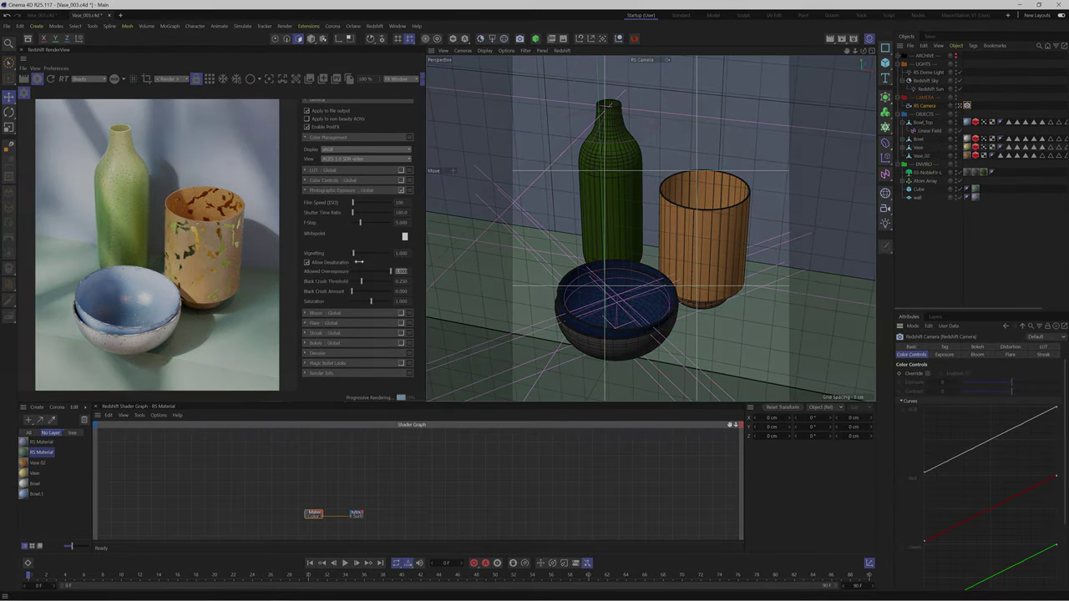